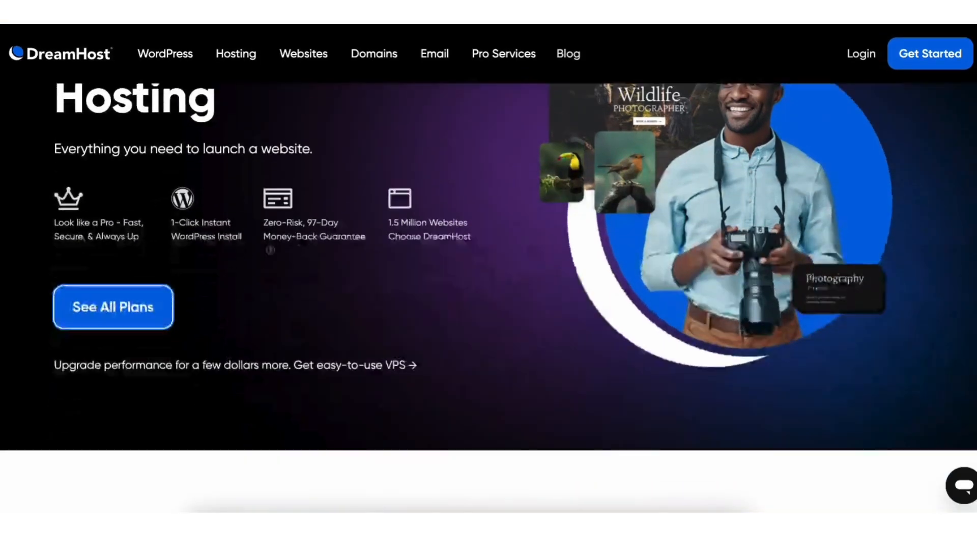
Step: Compare the pricing and included features of the Shared Starter and Shared Unlimited hosting plans
scroll(488, 295, "down", 1)
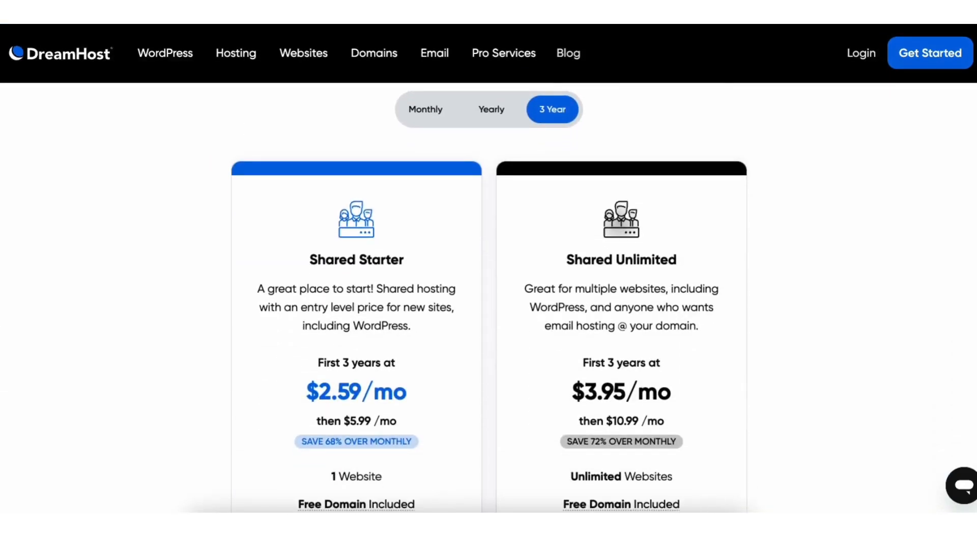
scroll(489, 300, "down", 2)
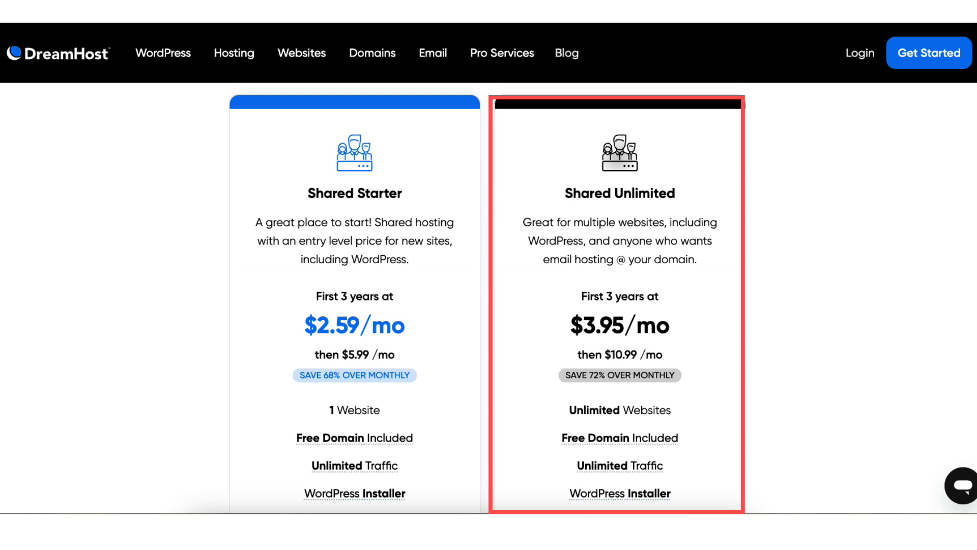
scroll(489, 300, "up", 2)
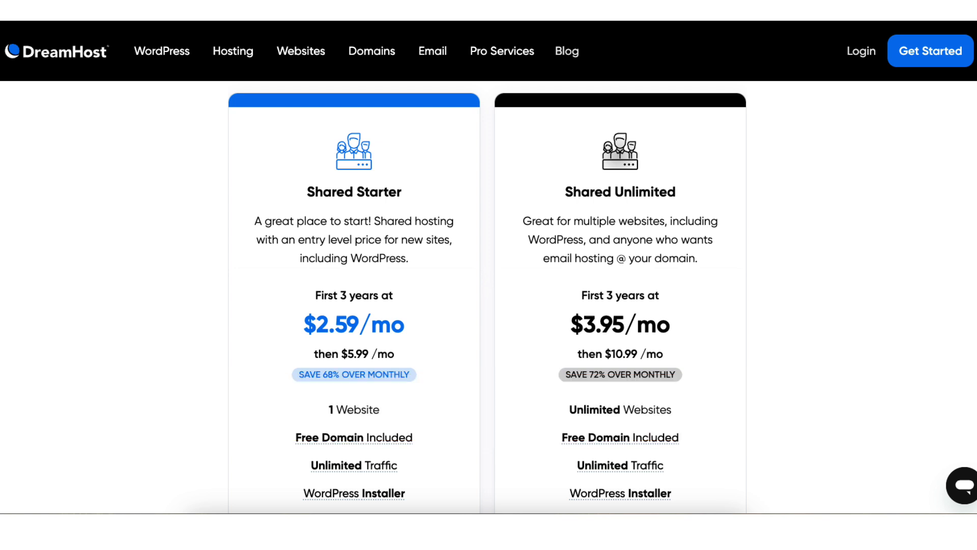
scroll(489, 295, "down", 6)
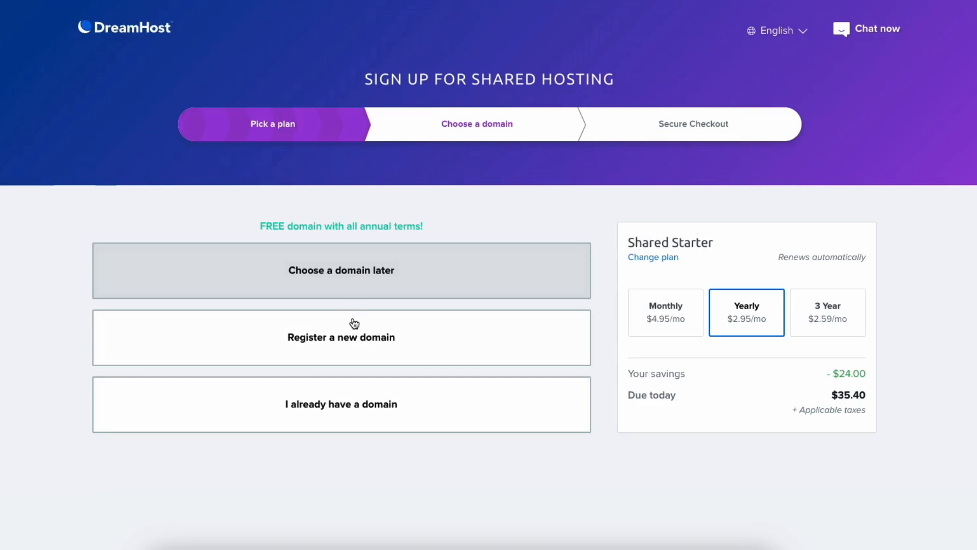
Step: Search for the new domain testsiteexample930.com and add it for $0.00 to the yearly Shared Starter order
left_click(349, 345)
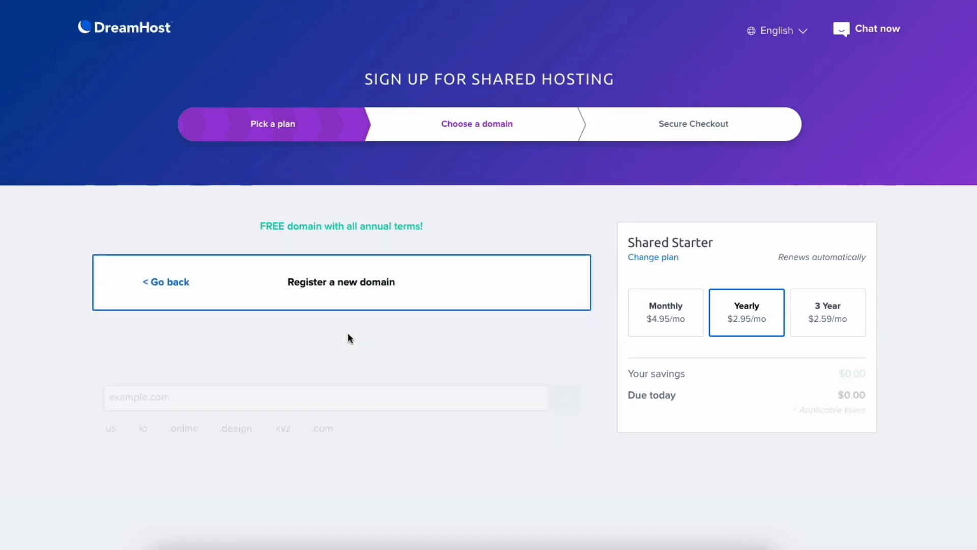
left_click(158, 352)
type("testsiteexample930.com")
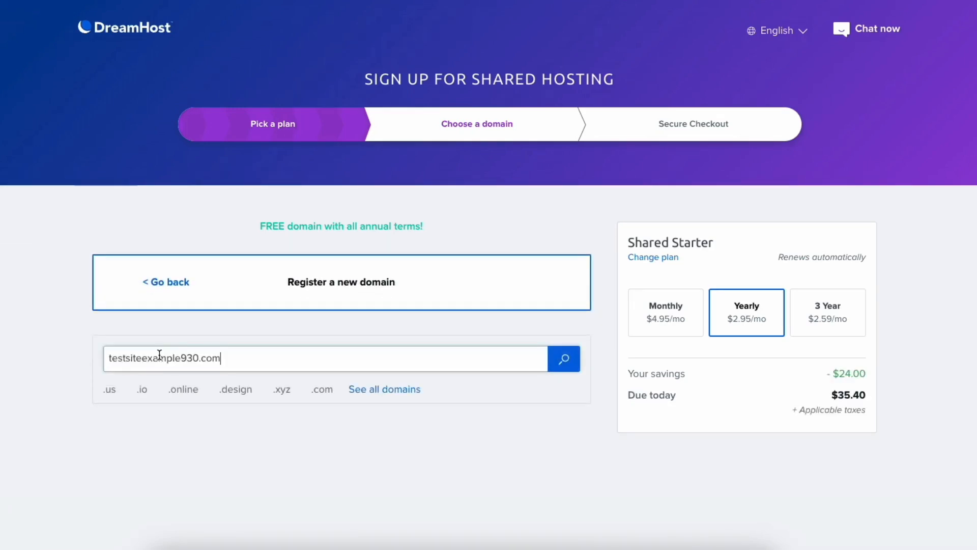
left_click(564, 359)
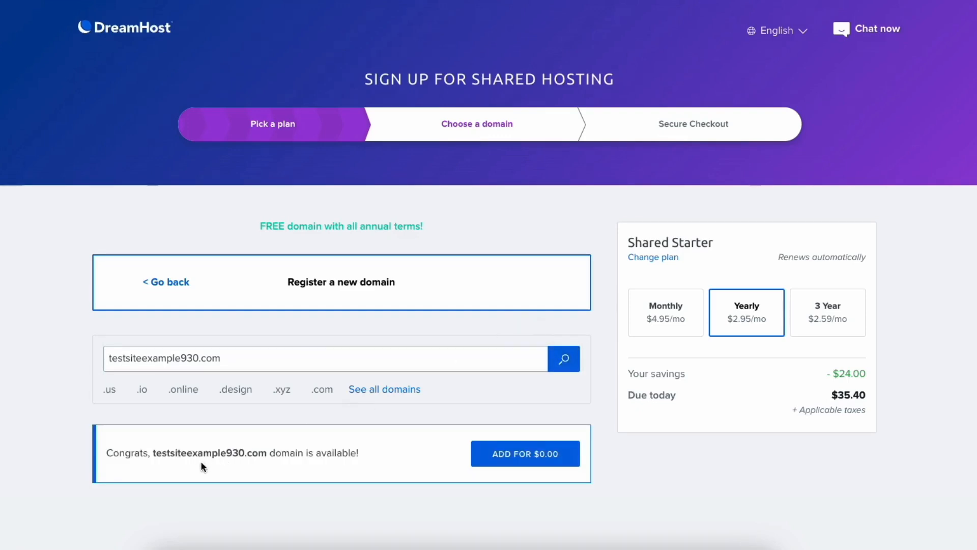
left_click(499, 458)
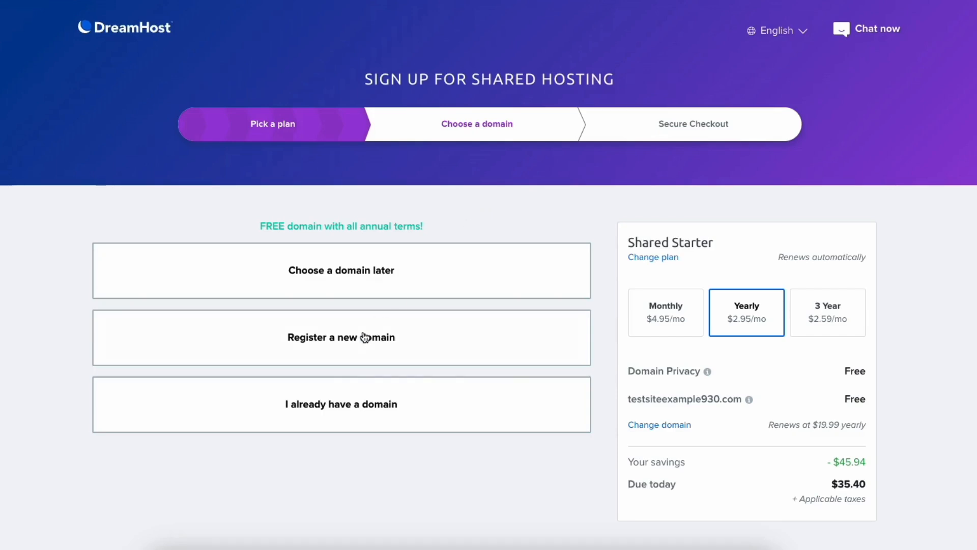
left_click(325, 405)
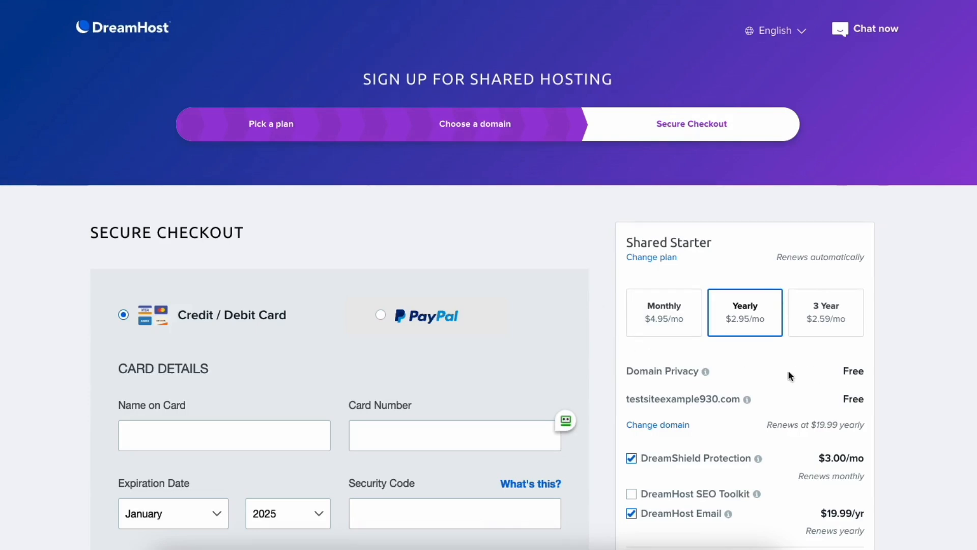
Step: Remove the DreamShield Protection and DreamHost Email add-ons from the Shared Starter order
mouse_move(706, 373)
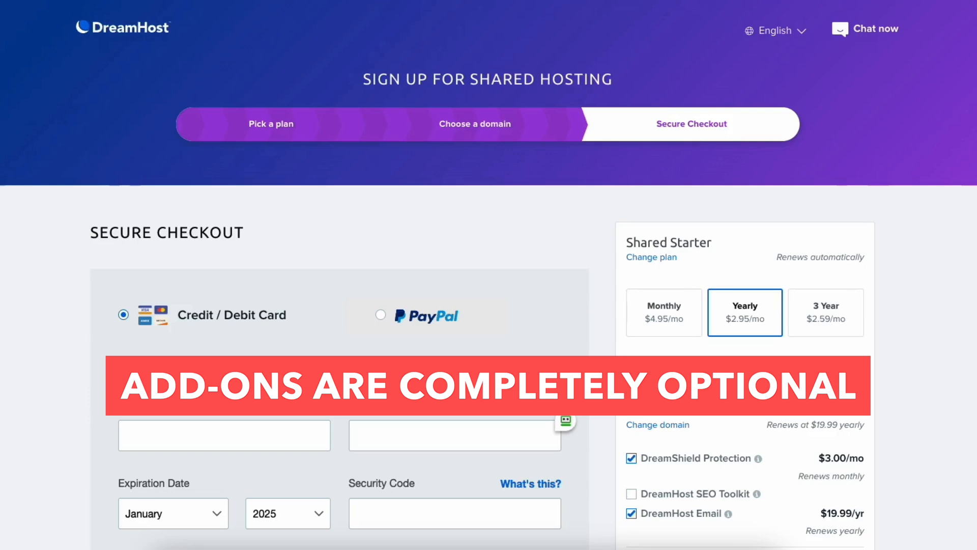
scroll(648, 337, "down", 2)
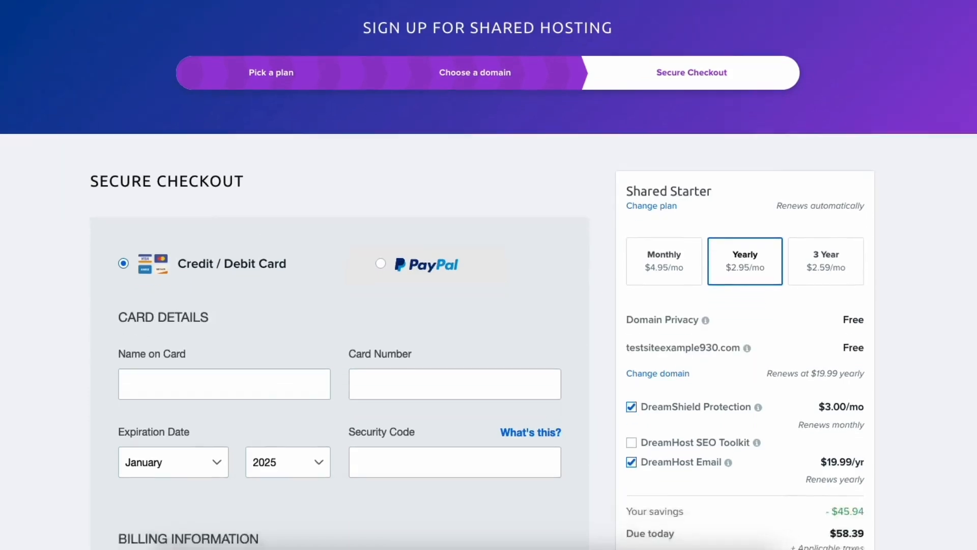
left_click(631, 346)
left_click(631, 387)
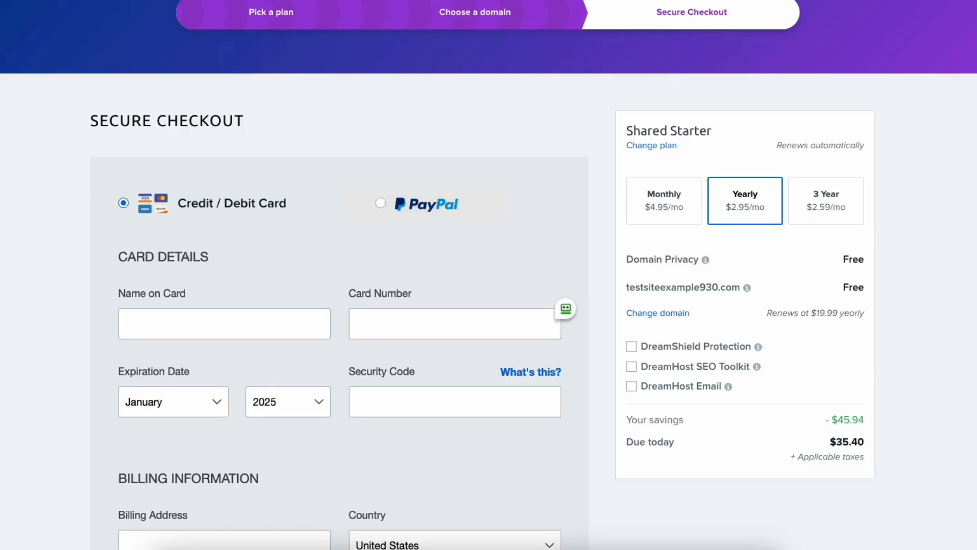
Step: Review the checkout form's billing information, account setup and additional options sections
scroll(488, 274, "down", 6)
scroll(942, 202, "down", 1)
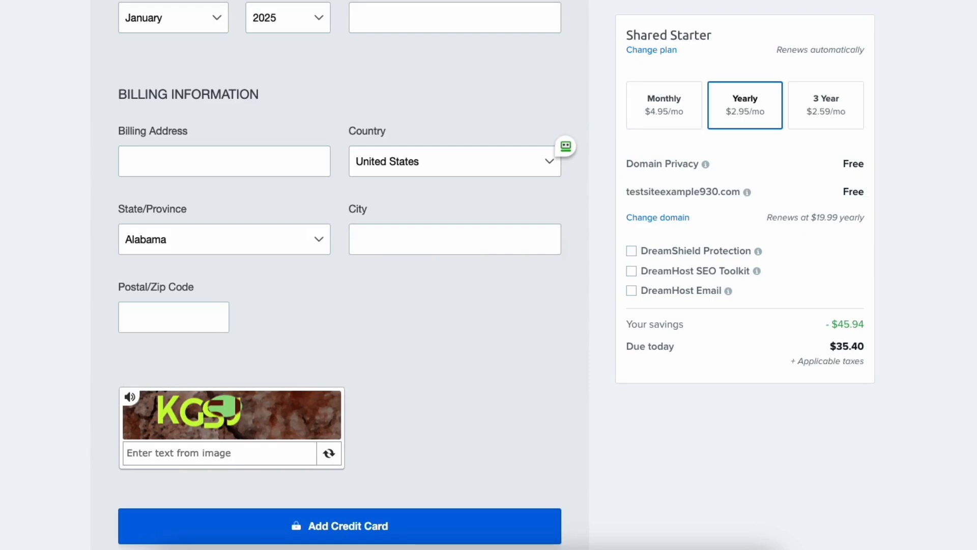
scroll(340, 274, "down", 8)
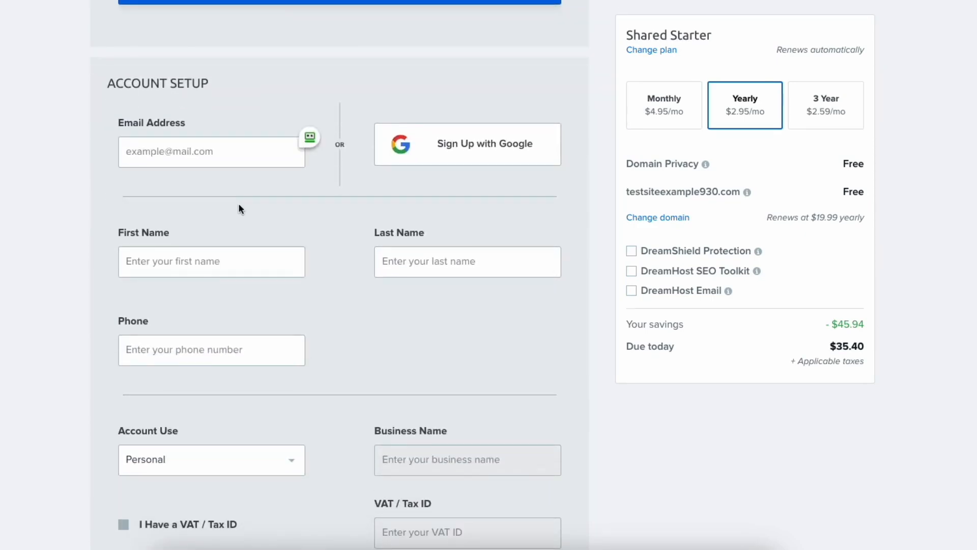
scroll(339, 274, "down", 7)
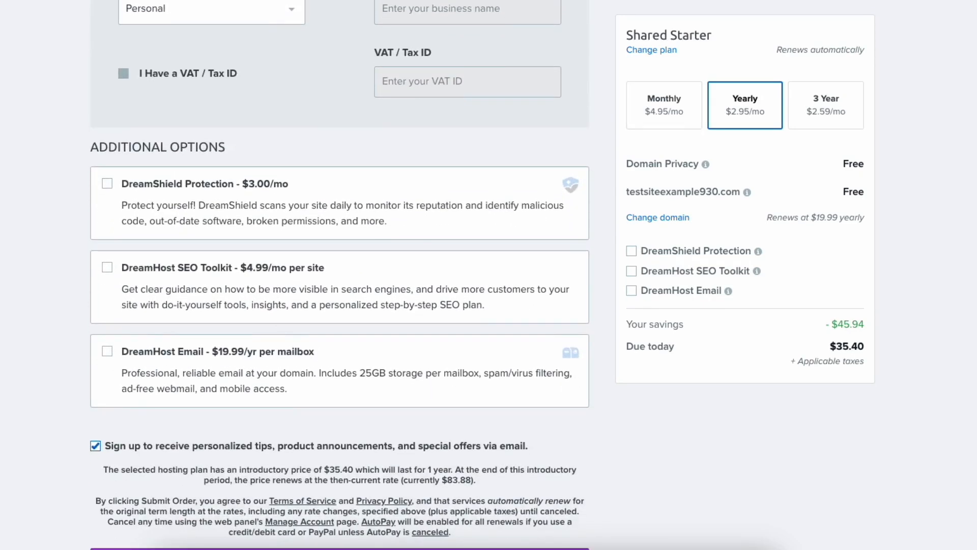
scroll(340, 275, "down", 1)
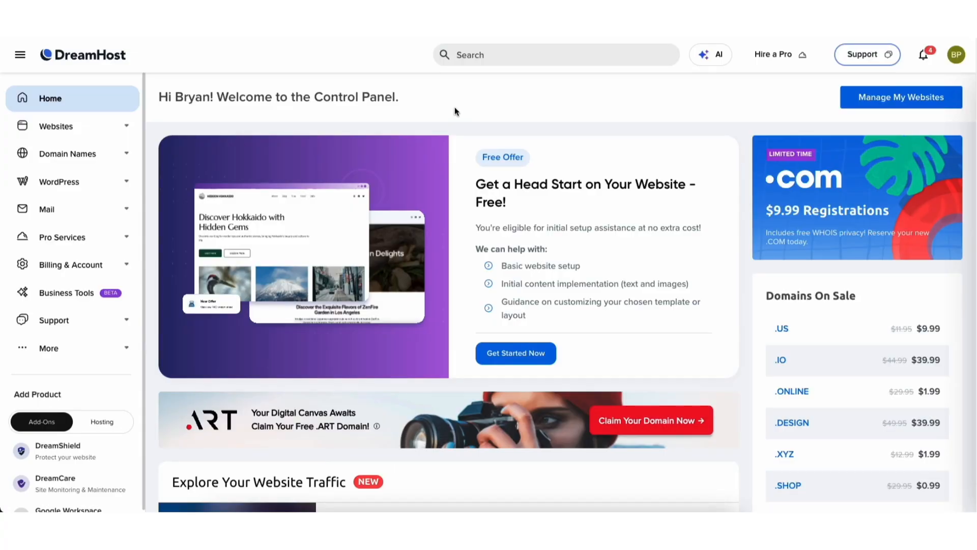
Step: Open the management dashboard of the website brypet9.dreamhosters.com and look over its overview
left_click(67, 130)
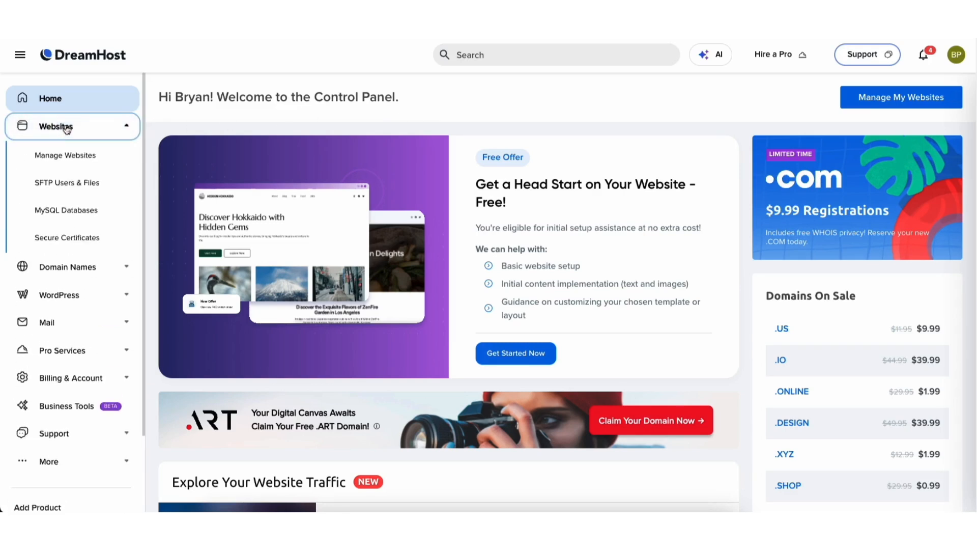
left_click(66, 157)
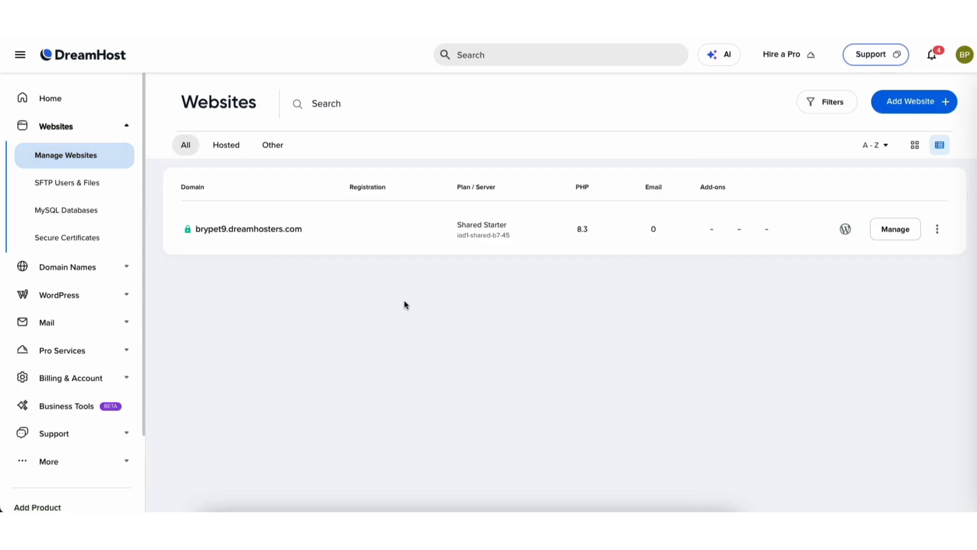
left_click(895, 229)
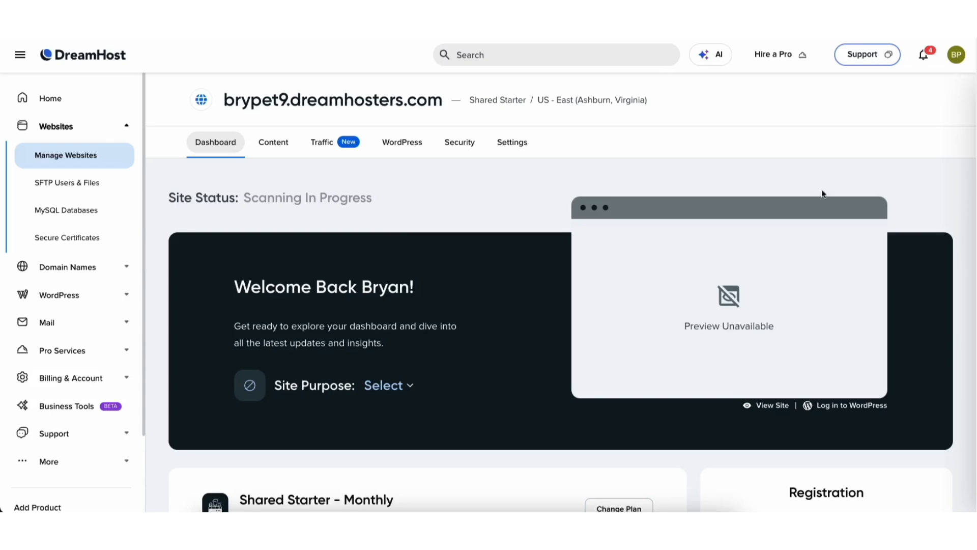
scroll(560, 292, "down", 6)
left_click_drag(976, 279, 947, 116)
Step: Examine the website's content management options and its visitor traffic statistics
left_click(275, 143)
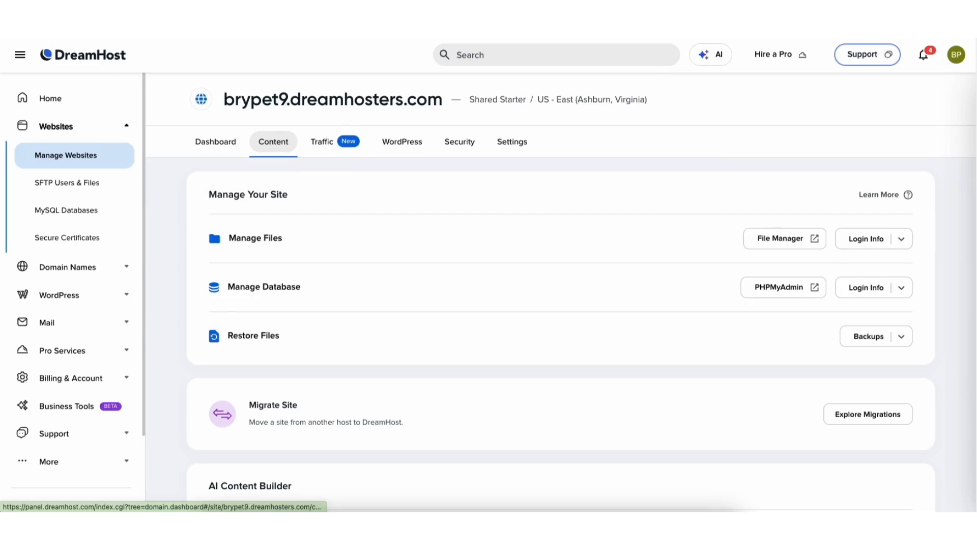
scroll(560, 306, "down", 2)
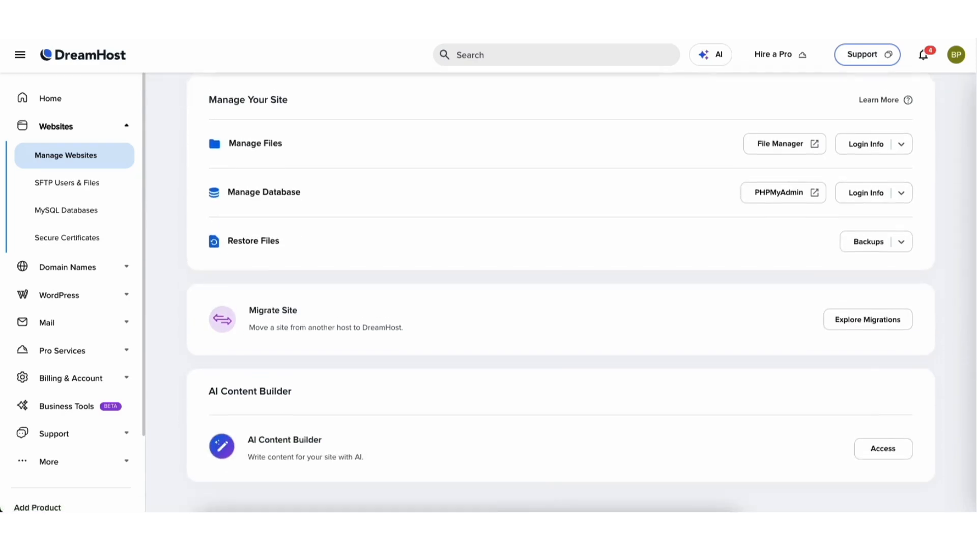
scroll(973, 270, "up", 2)
left_click(331, 147)
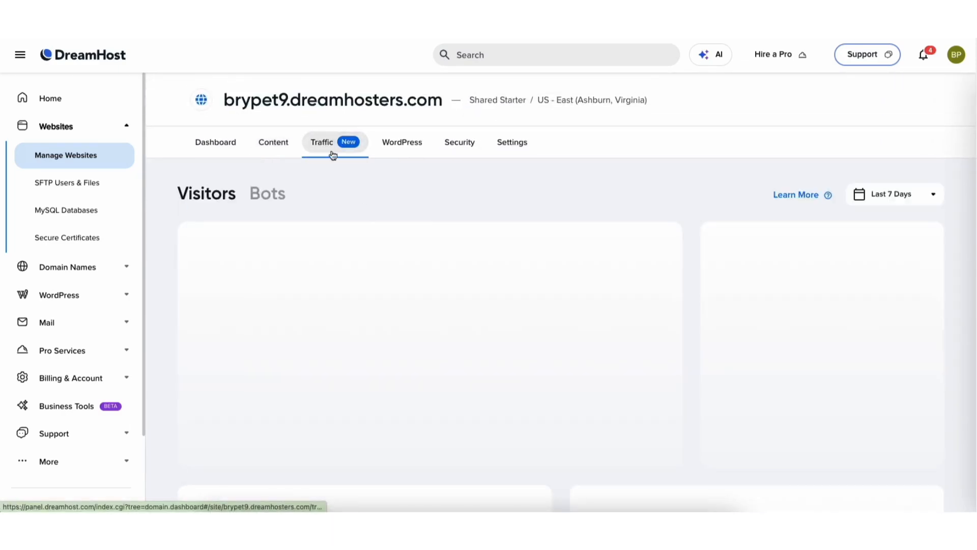
scroll(750, 212, "down", 2)
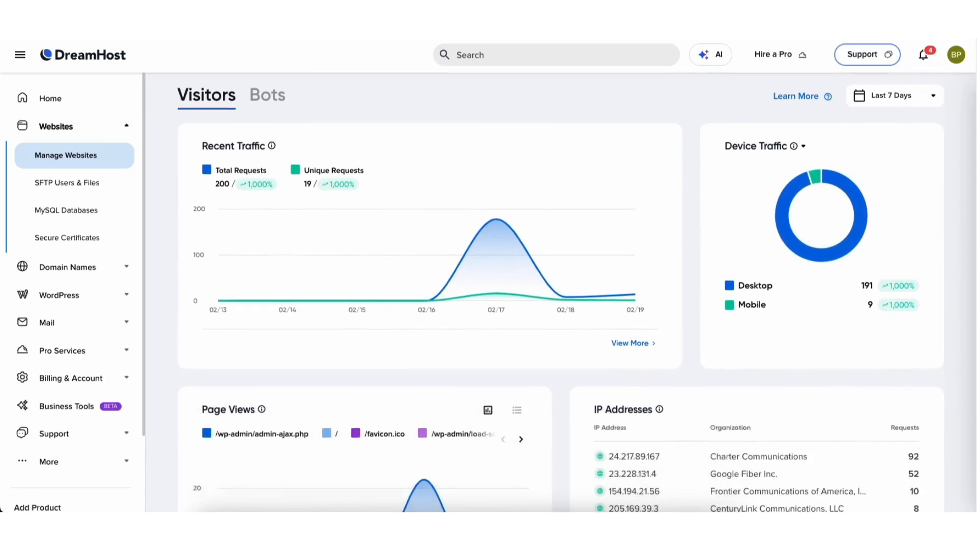
scroll(974, 296, "down", 5)
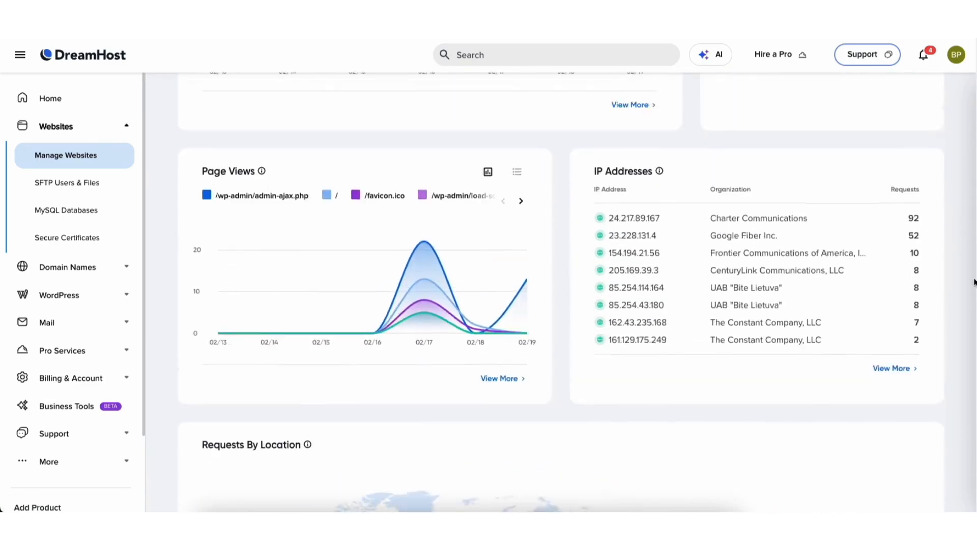
scroll(974, 295, "up", 7)
Step: Examine the website's security features and its website settings, including the non-hosting options
left_click(455, 146)
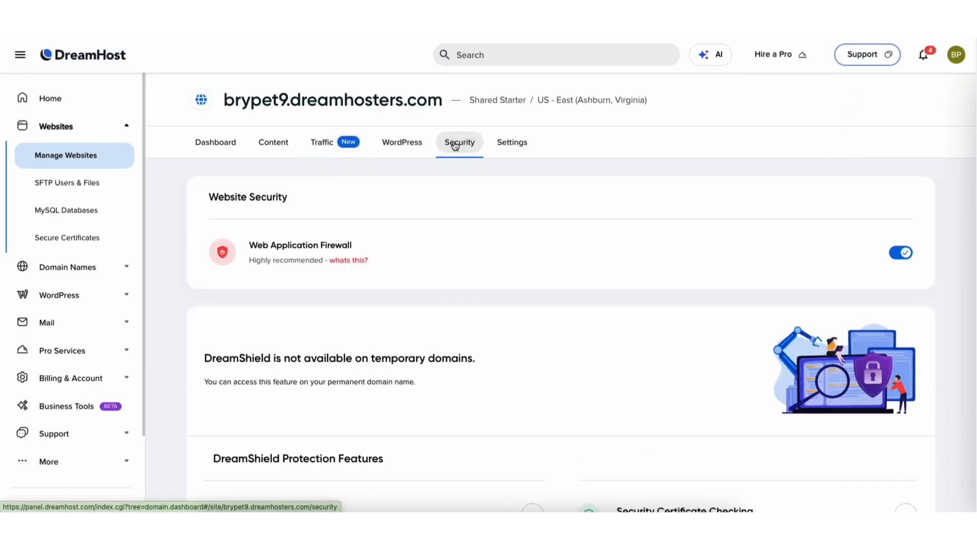
scroll(972, 159, "down", 1)
scroll(561, 293, "down", 7)
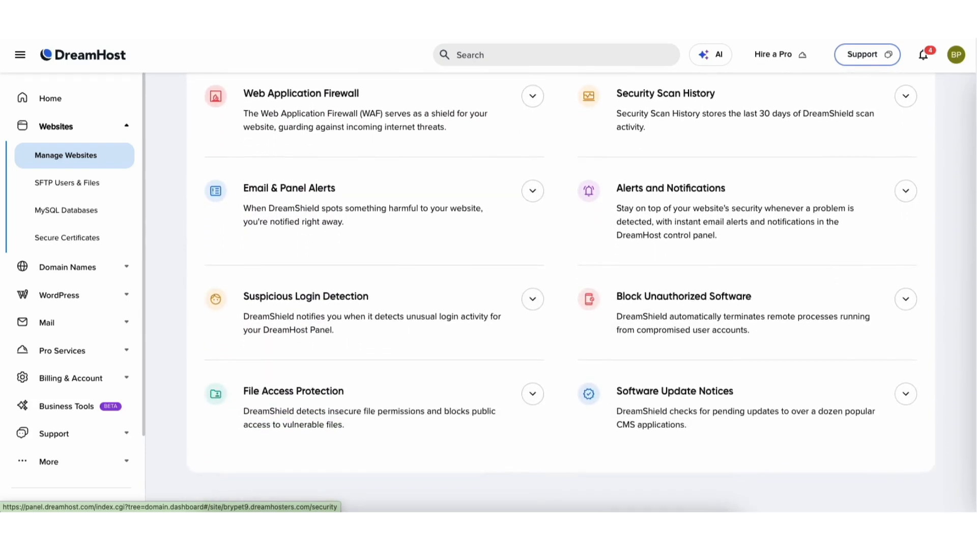
scroll(690, 137, "up", 8)
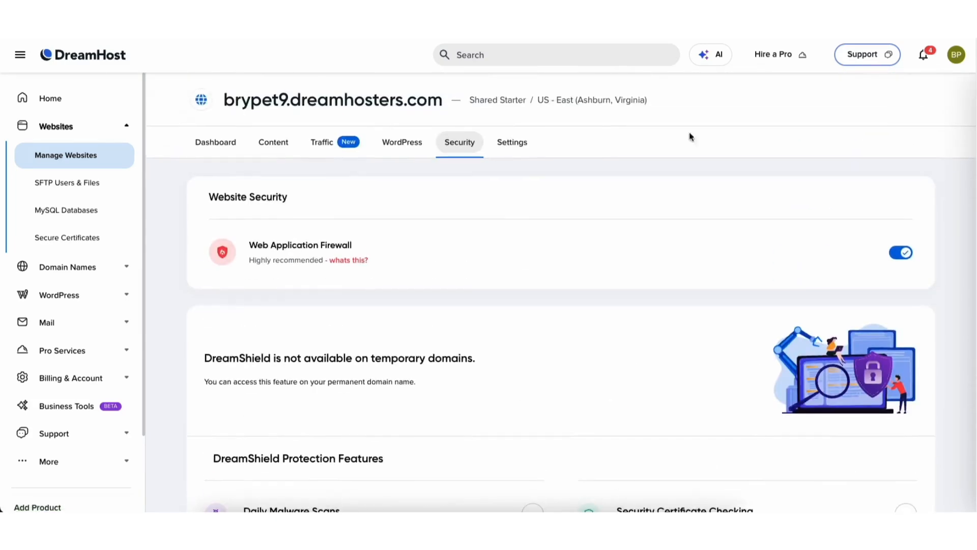
left_click(502, 143)
scroll(561, 293, "down", 6)
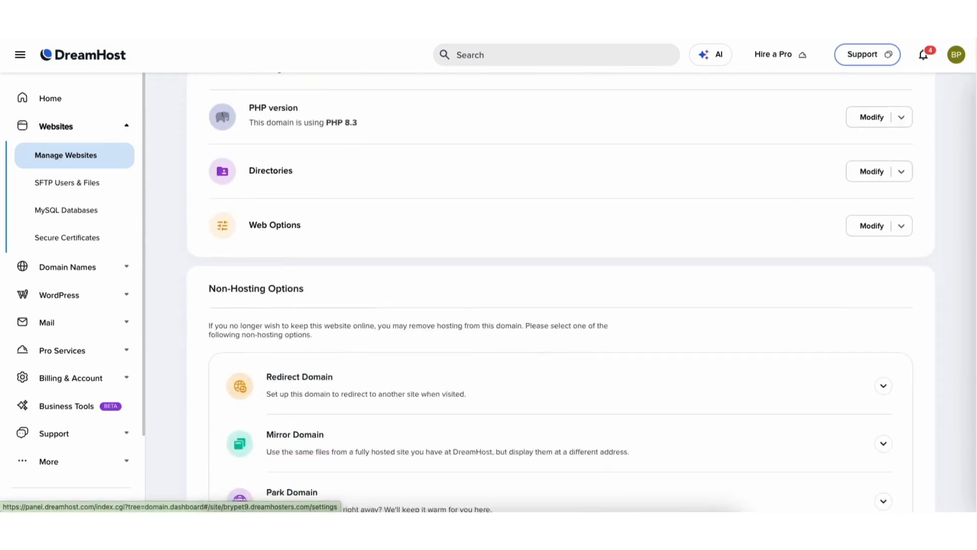
scroll(557, 161, "up", 6)
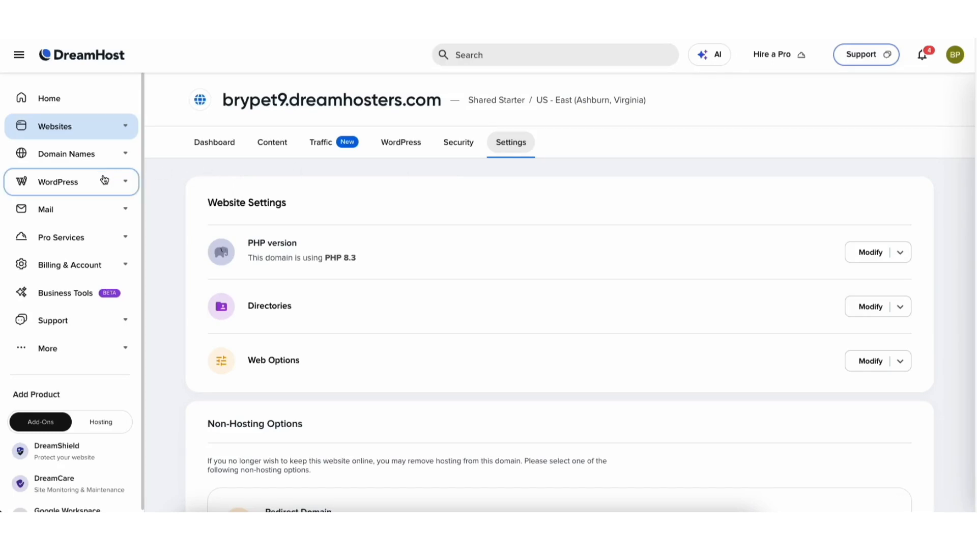
Step: Start a WordPress installation on the domain brypet9.dreamhosters.com and choose Custom Installation as the experience
left_click(77, 184)
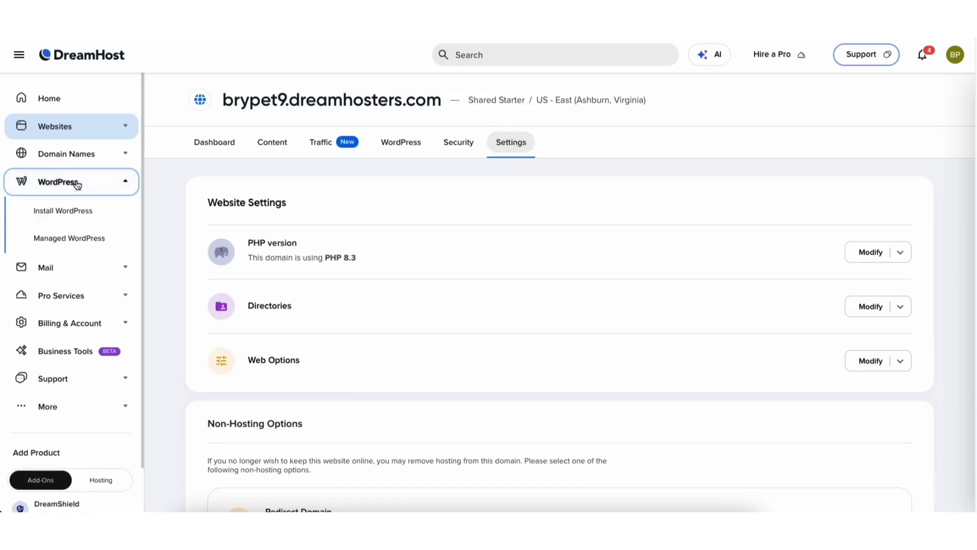
left_click(72, 215)
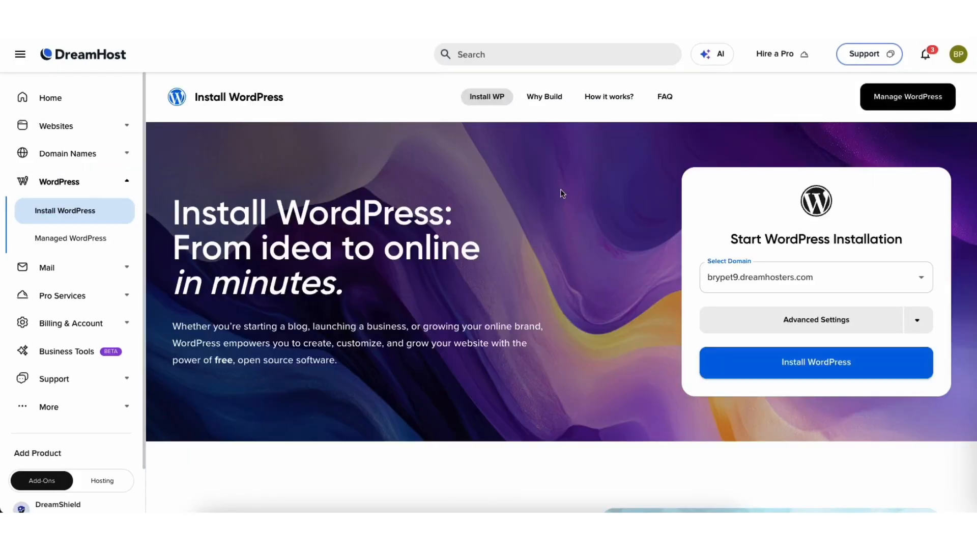
left_click(802, 277)
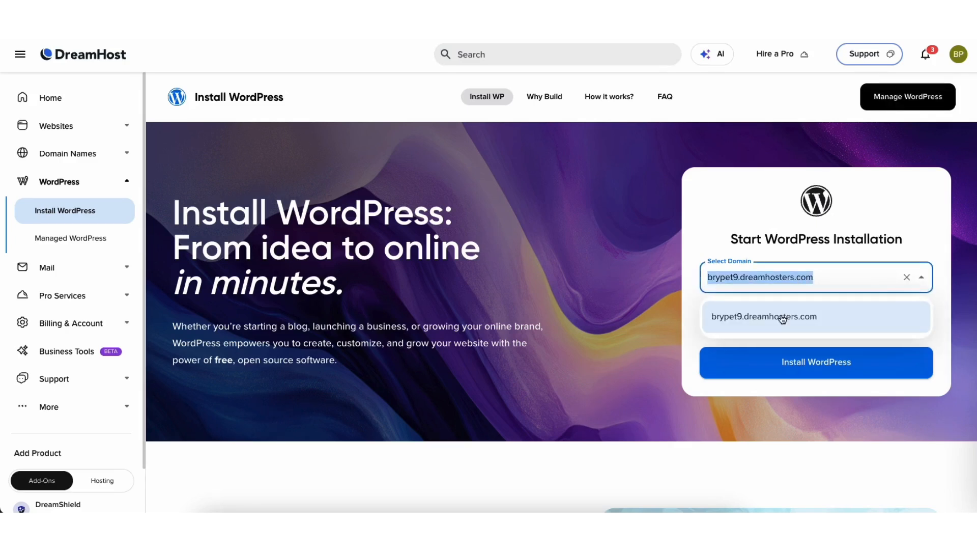
left_click(783, 317)
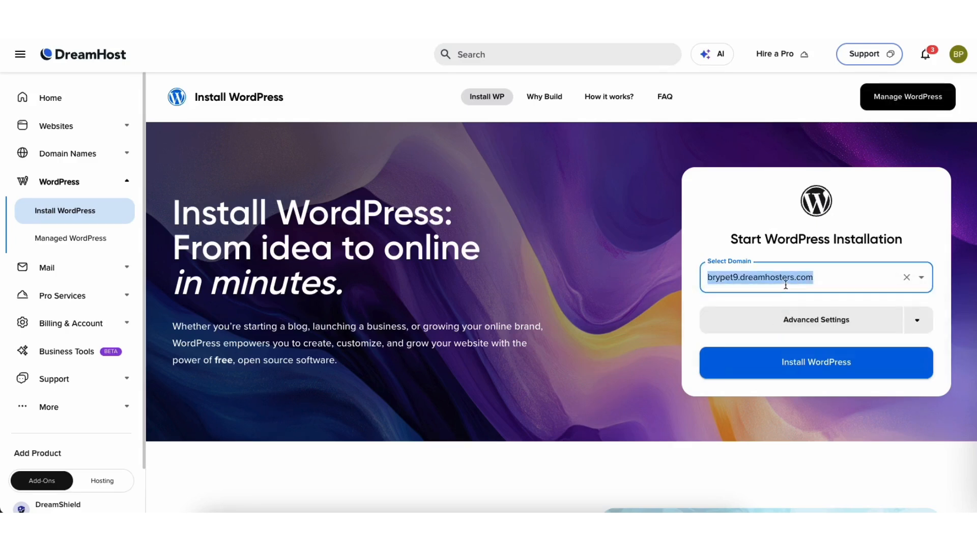
left_click(790, 367)
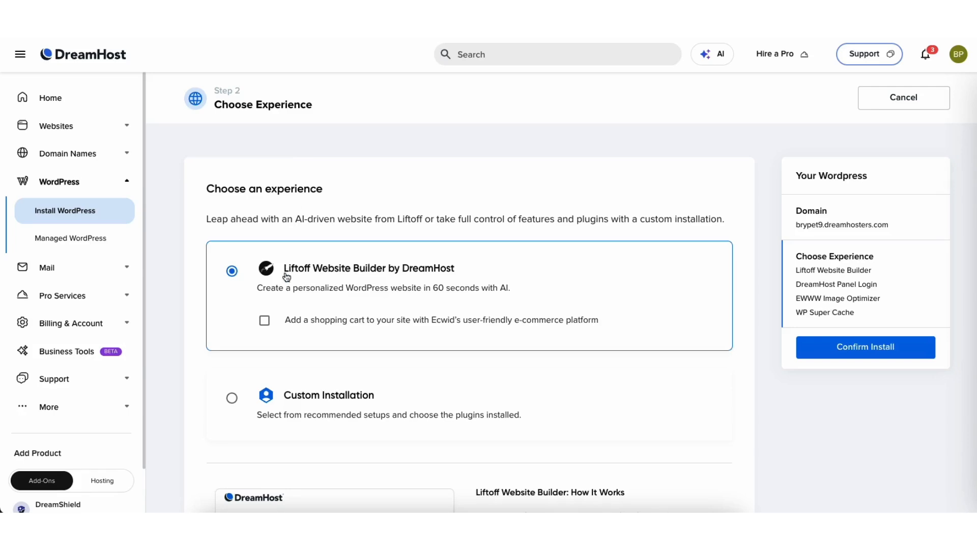
left_click(233, 397)
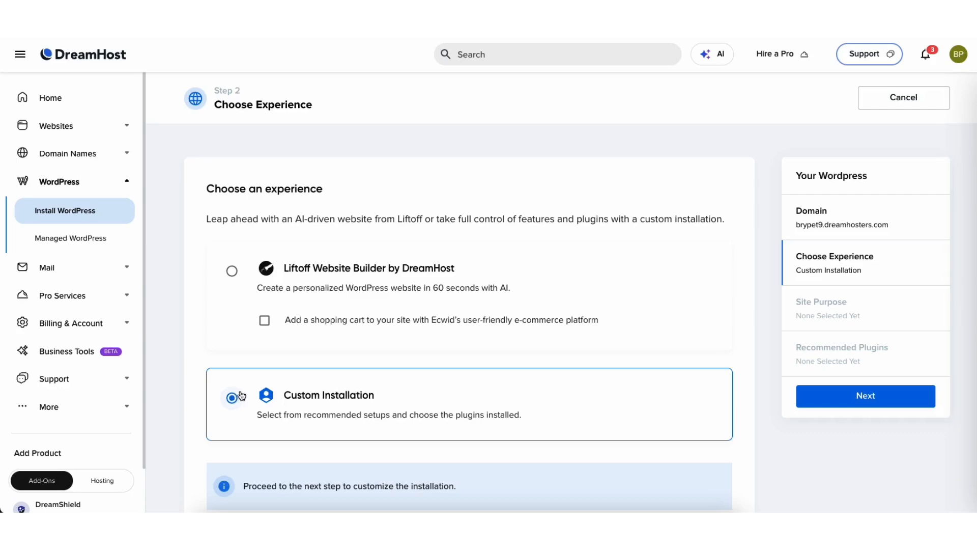
Step: Continue the custom WordPress installation to the site purpose choice and look over the offered purposes
left_click(840, 399)
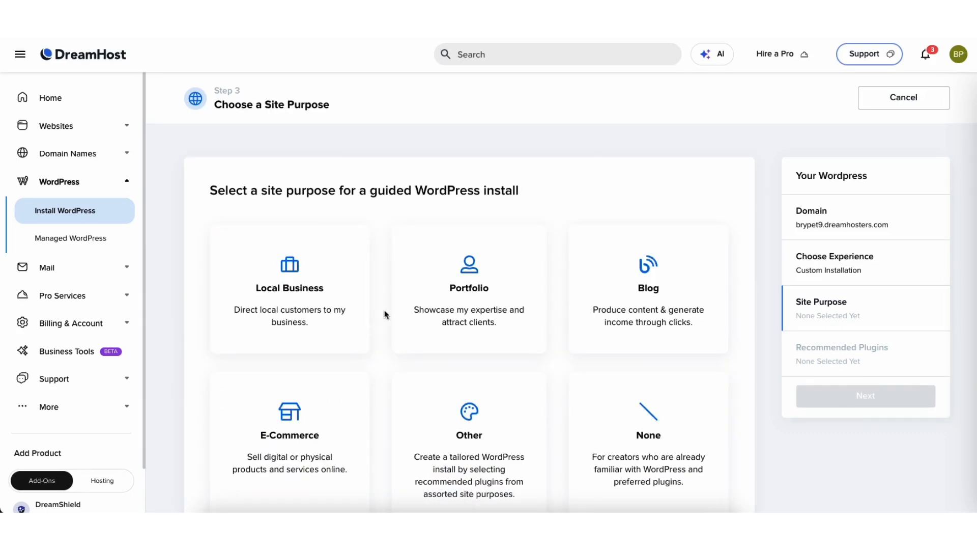
scroll(971, 196, "down", 1)
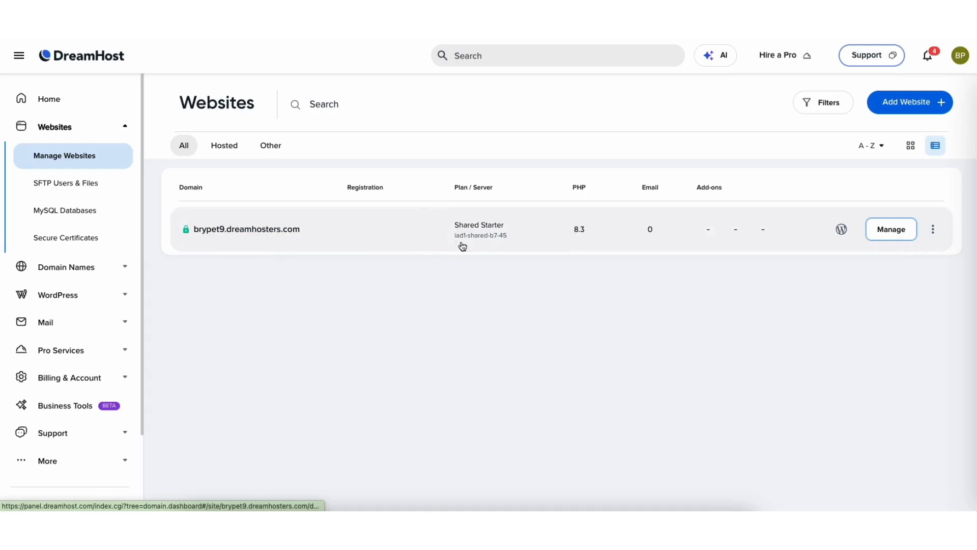
Step: Open the management page of brypet9.dreamhosters.com and review its WordPress options, including caching, image optimization and domain name
left_click(884, 232)
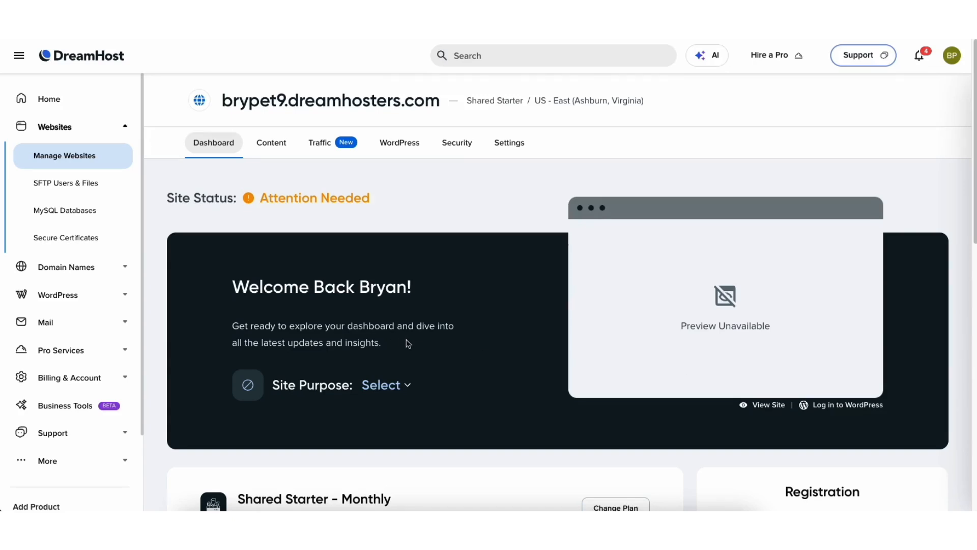
left_click(400, 146)
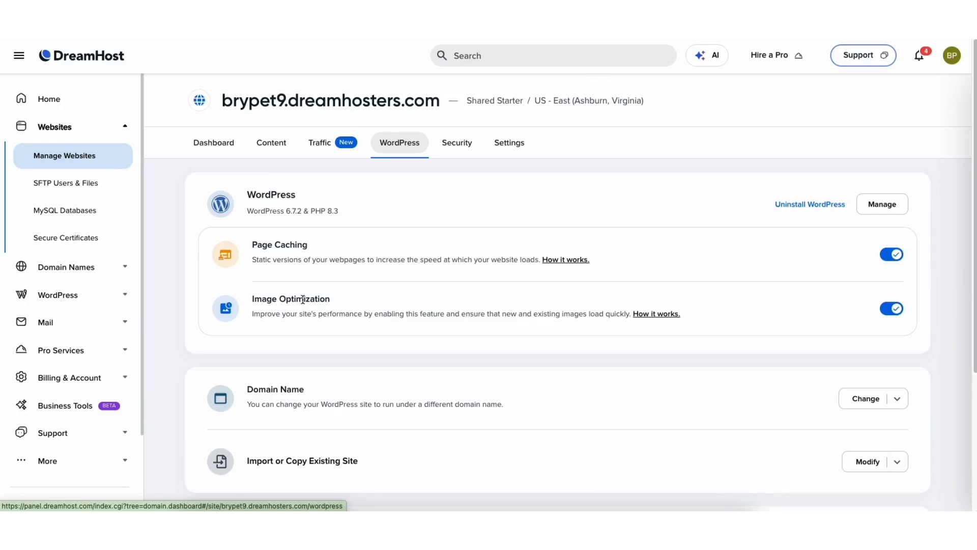
scroll(975, 259, "down", 3)
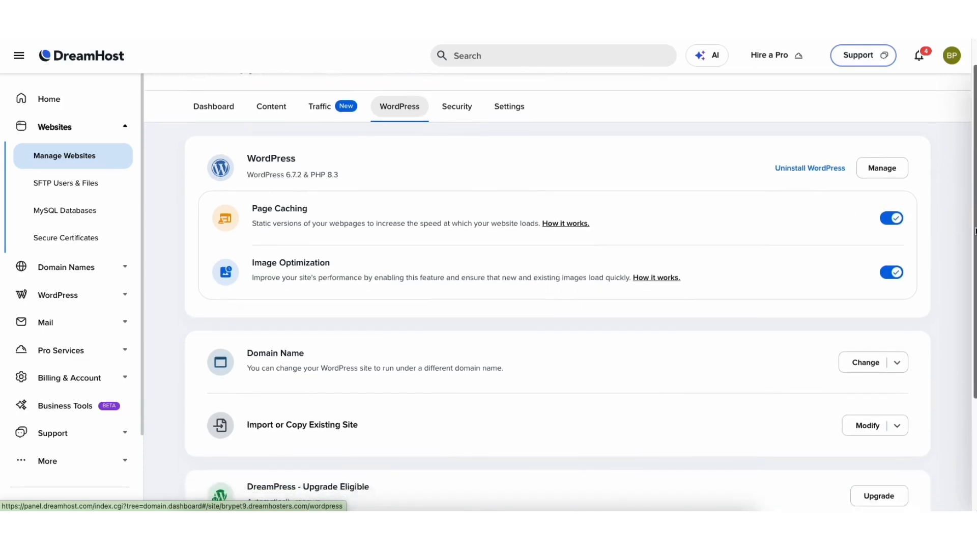
left_click_drag(975, 259, 965, 195)
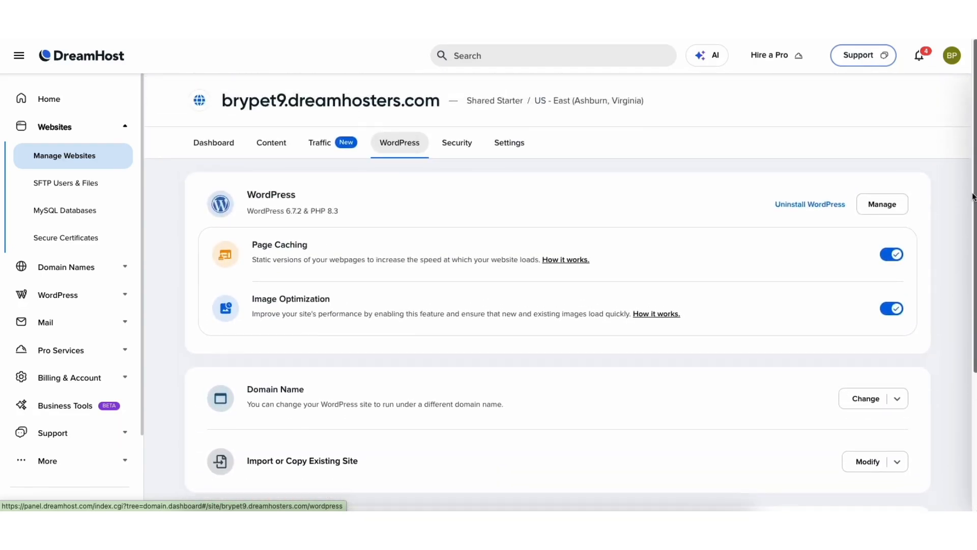
Step: Log in to WordPress from the website's dashboard and browse the popular themes available for adding
left_click(215, 145)
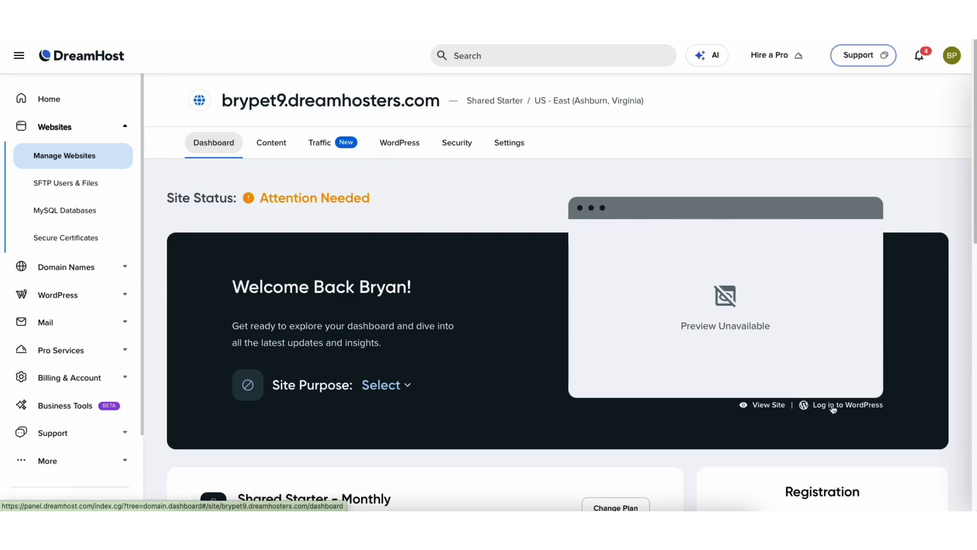
left_click(833, 406)
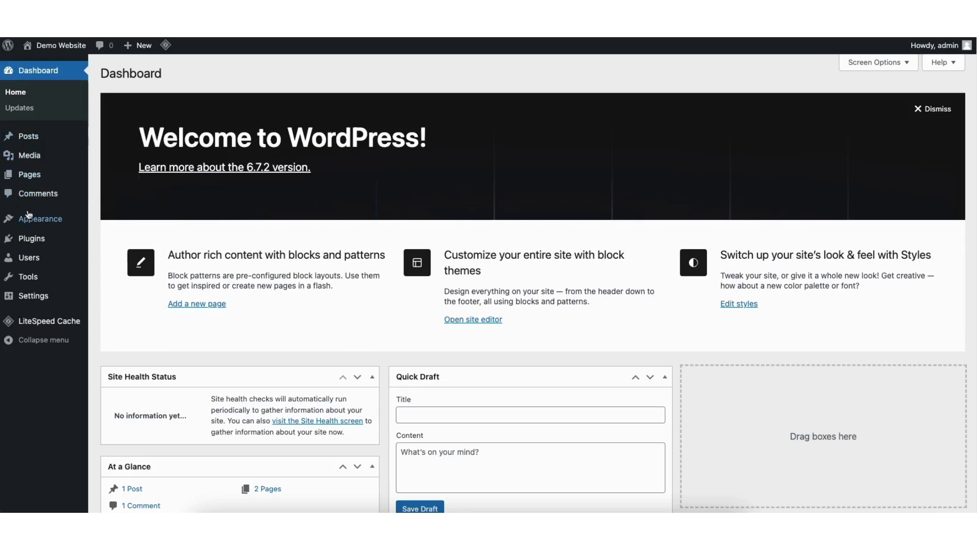
mouse_move(32, 222)
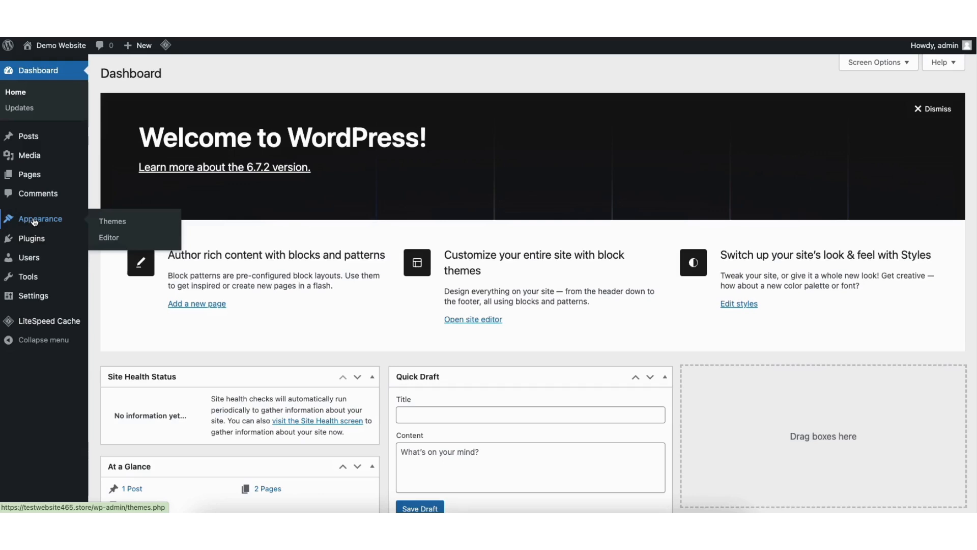
left_click(118, 227)
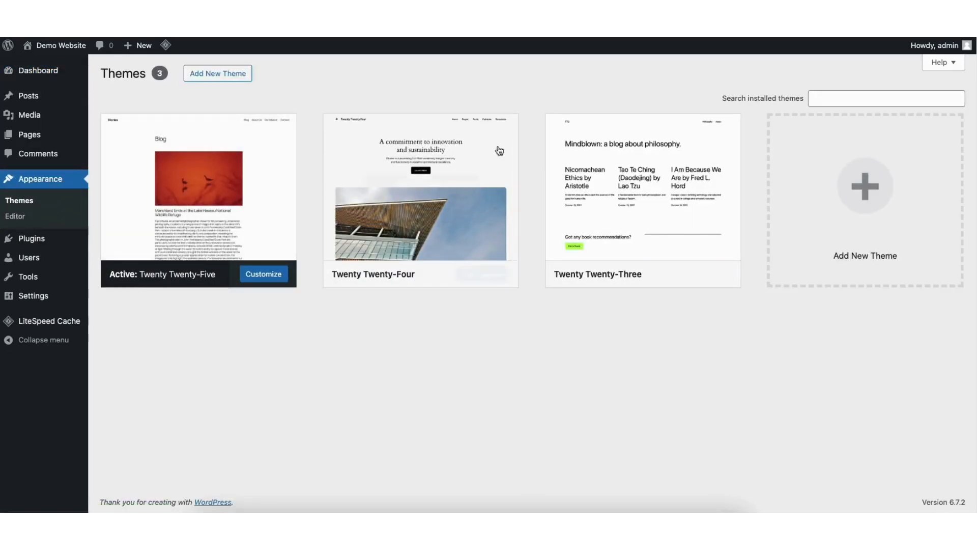
left_click(836, 218)
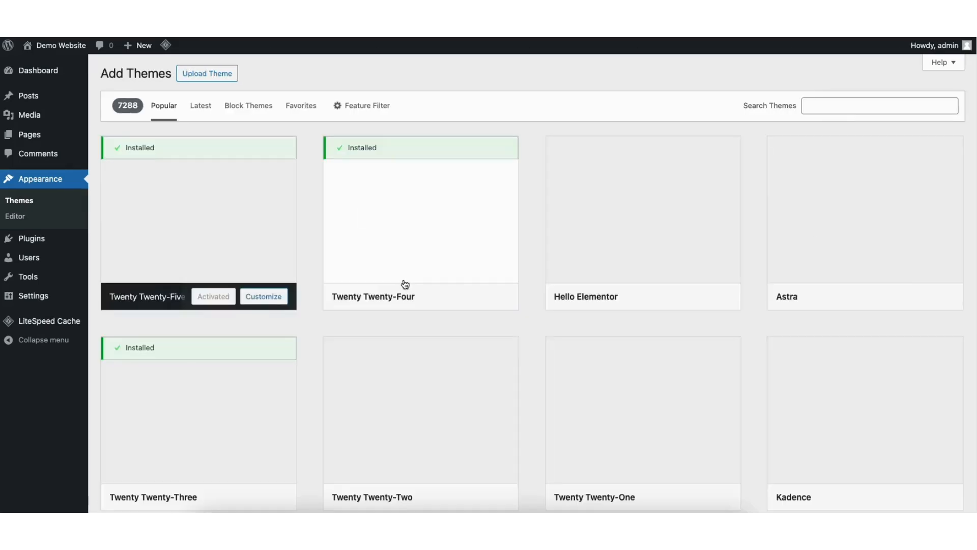
scroll(533, 283, "down", 12)
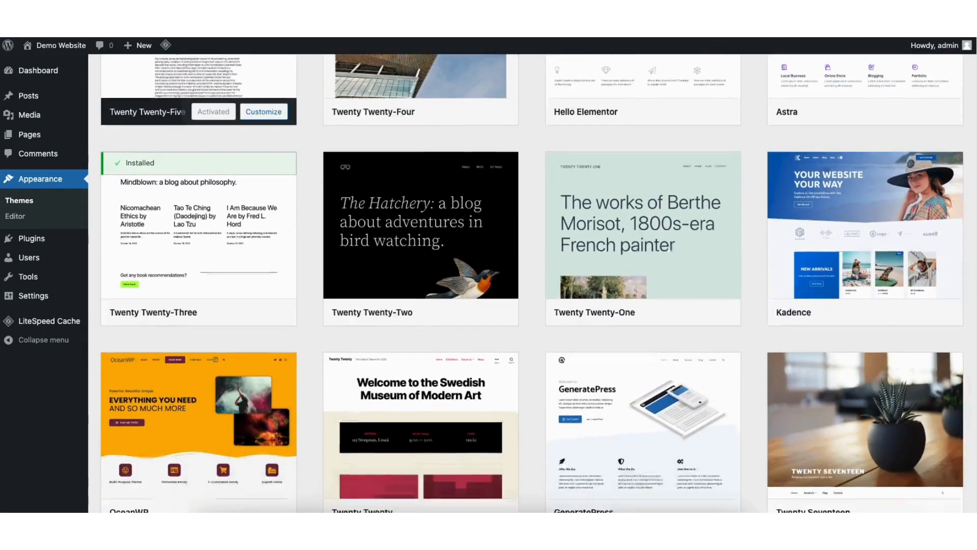
scroll(533, 283, "down", 10)
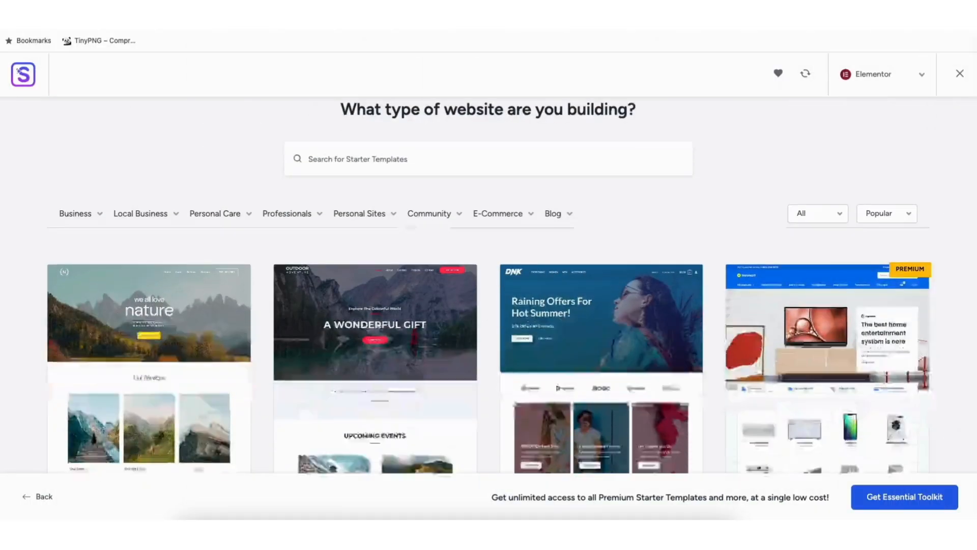
Step: Look through the Elementor designs in the Starter Templates gallery
scroll(489, 285, "down", 5)
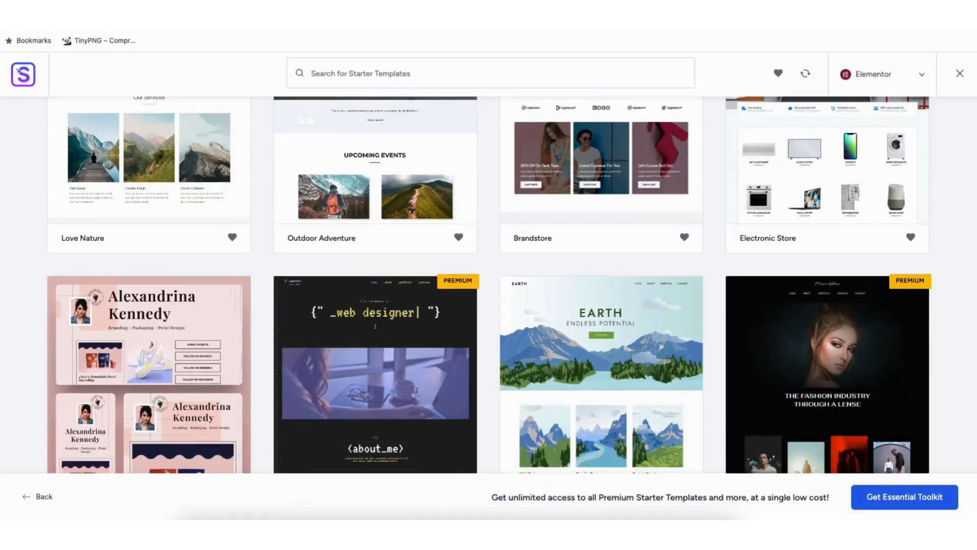
scroll(489, 284, "down", 6)
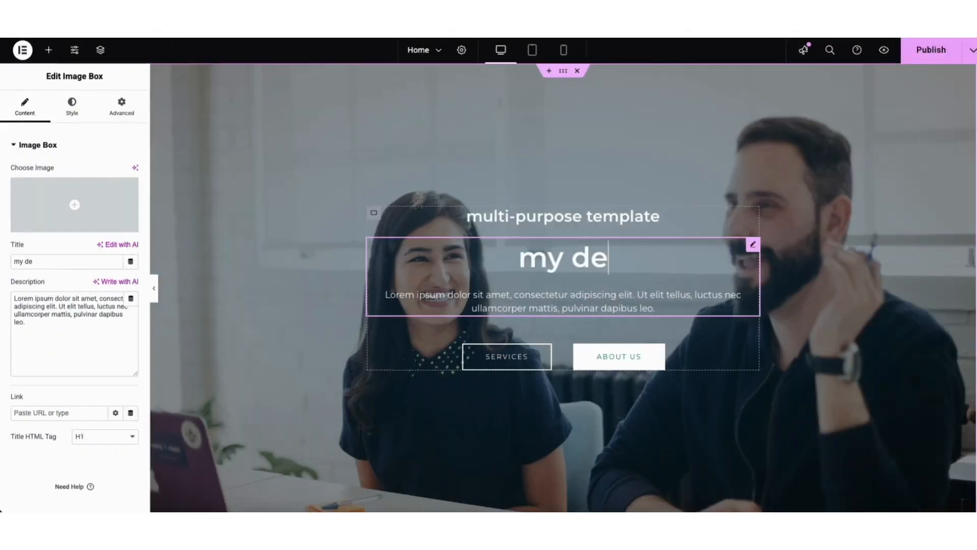
Step: Retitle the hero image box with text starting "my demo" and place a Heading widget by the paragraph beside "amazing things for you"
type("mo busine")
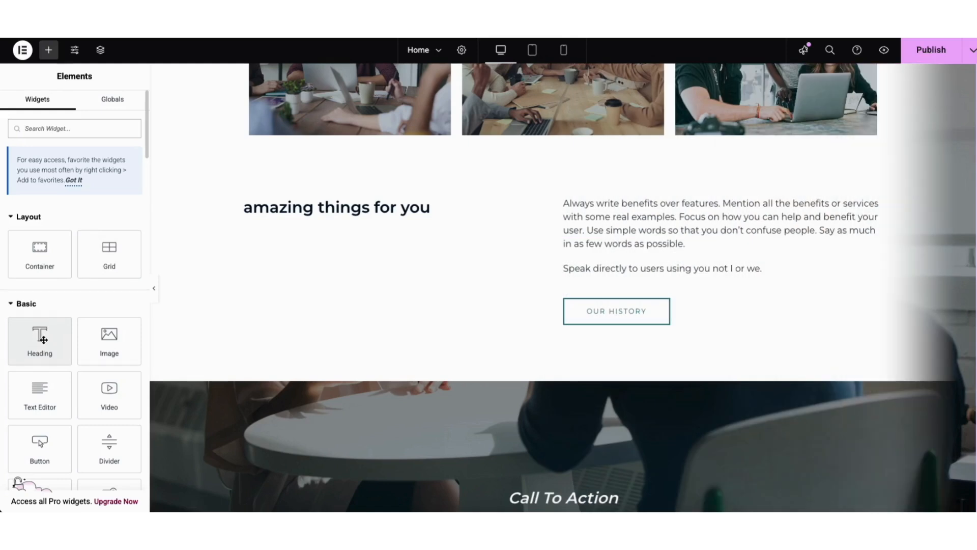
left_click_drag(39, 337, 626, 203)
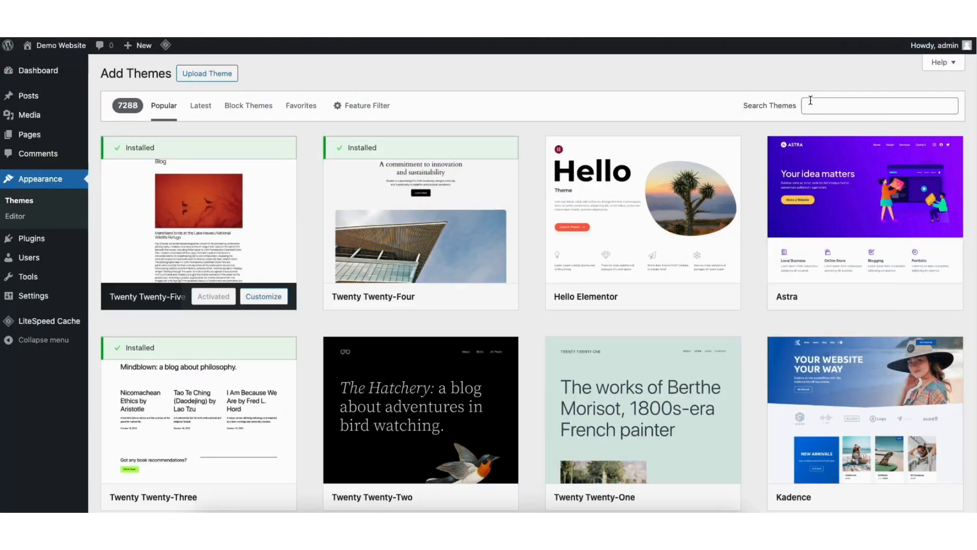
Step: Search the theme library for astra, then install and activate the Astra theme
left_click(811, 100)
type("astra")
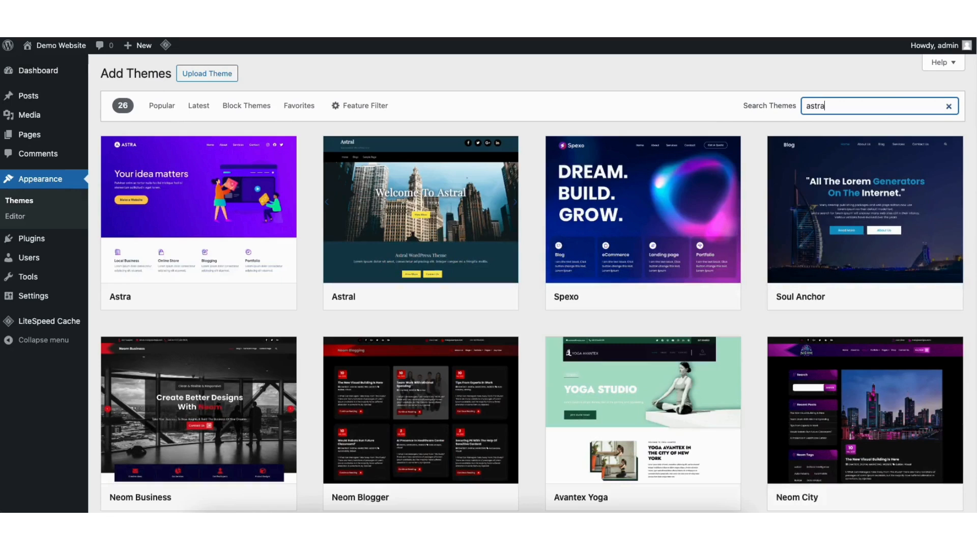
left_click(212, 296)
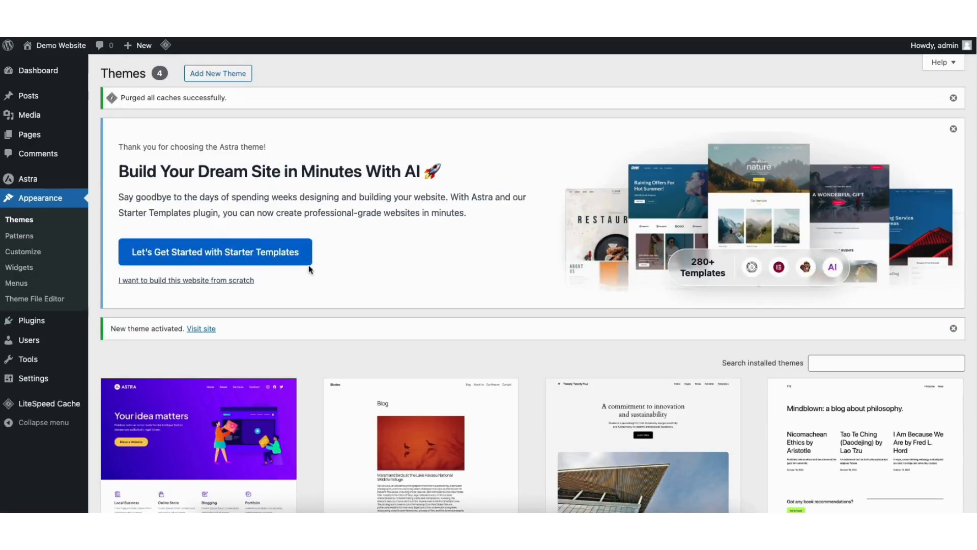
Step: Search the plugin library for starter templates, then install and activate the Starter Templates plugin by Brainstorm Force
mouse_move(26, 325)
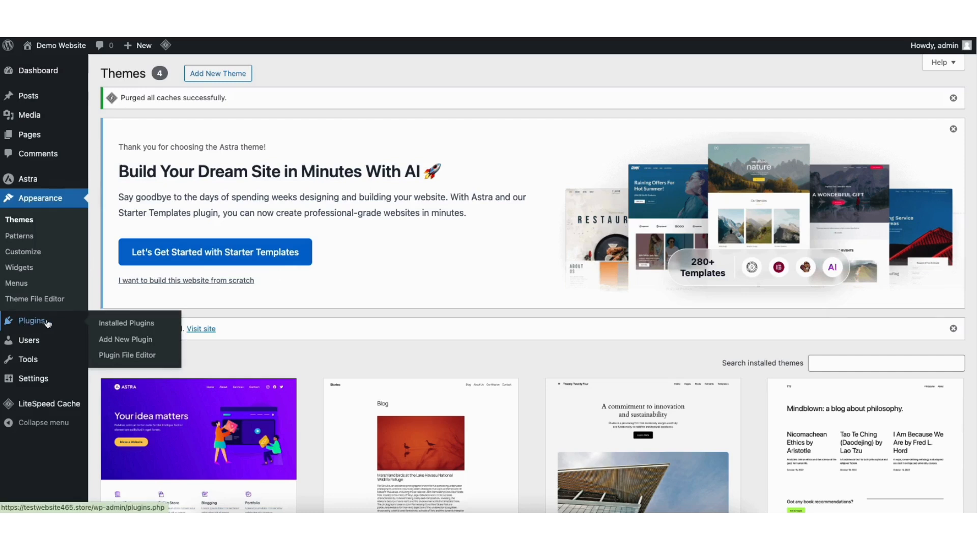
left_click(133, 340)
left_click(774, 300)
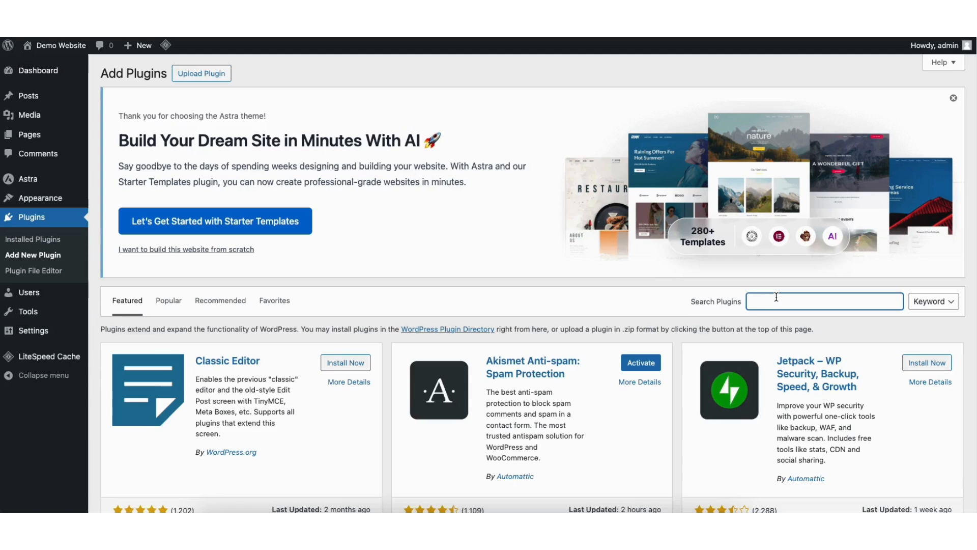
type("starter templates")
scroll(533, 275, "down", 3)
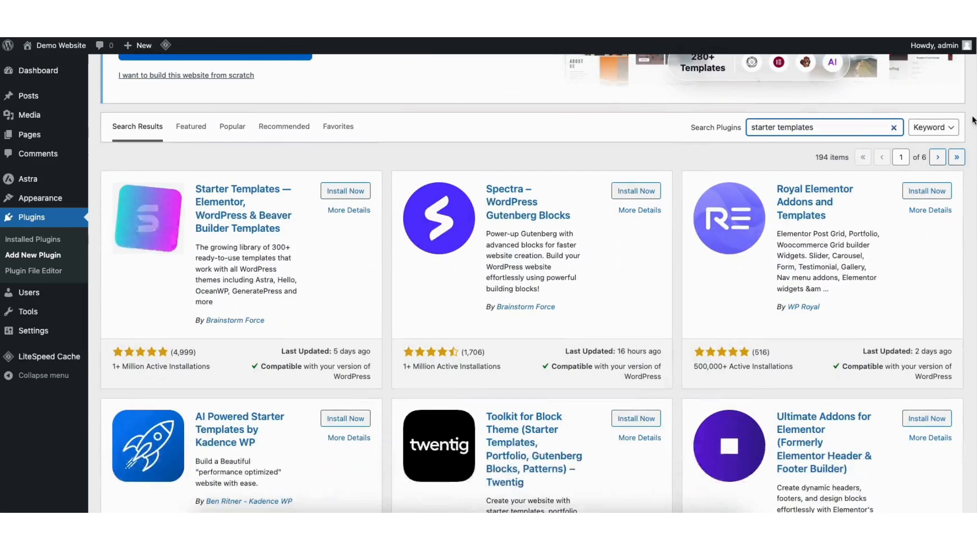
left_click(332, 191)
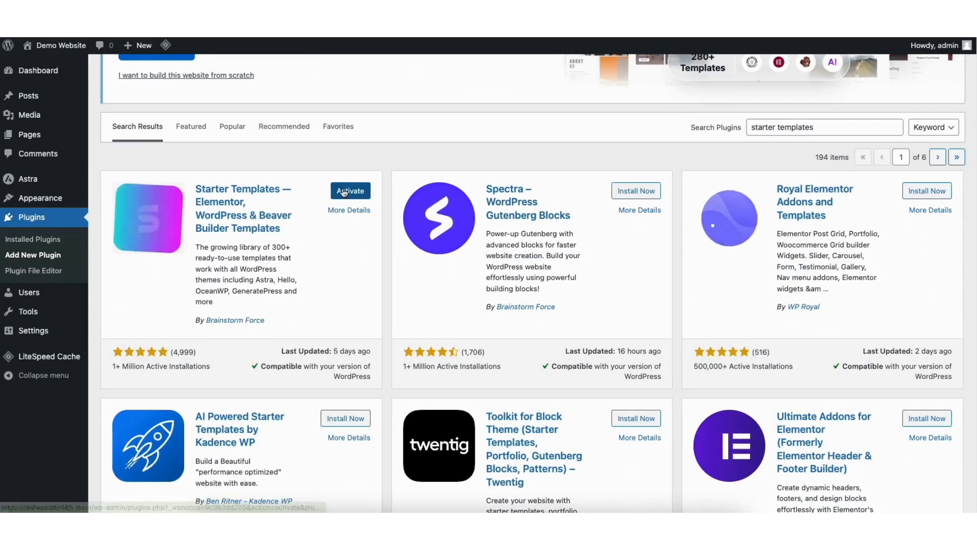
left_click(343, 190)
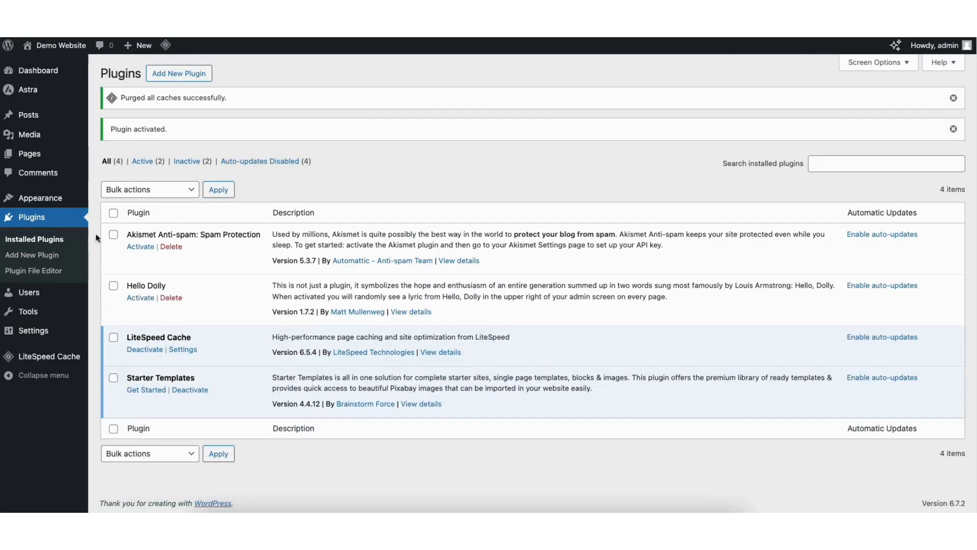
Step: Open the Starter Templates gallery and choose Elementor as the page builder
mouse_move(36, 201)
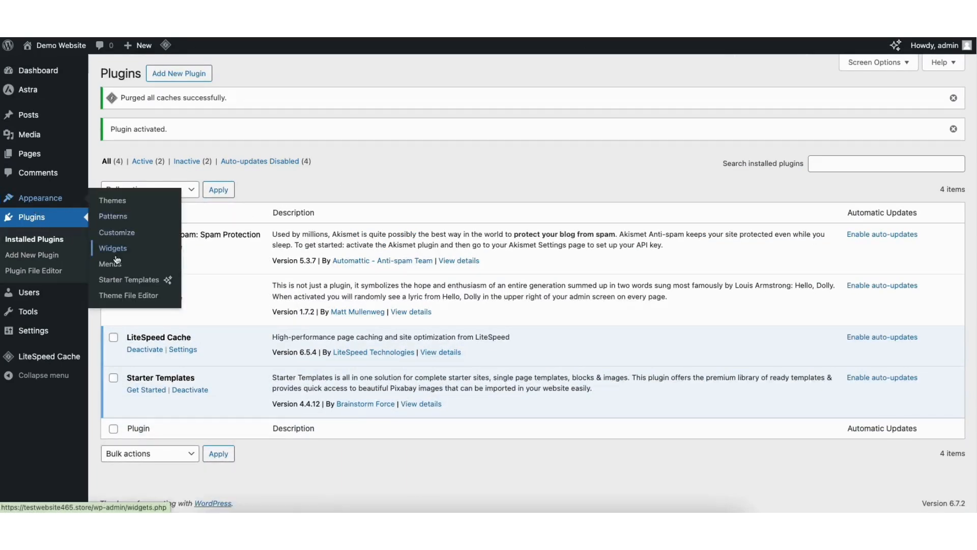
left_click(127, 283)
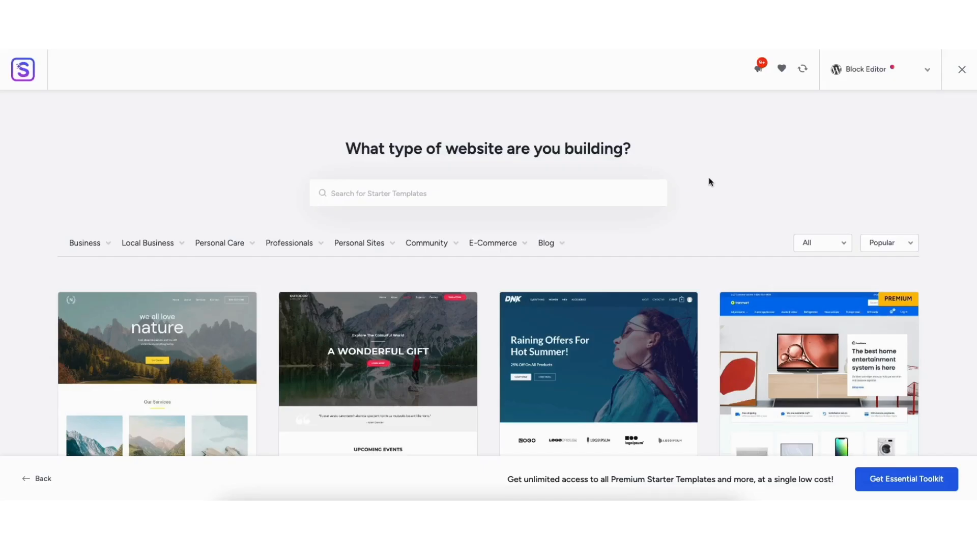
left_click(862, 73)
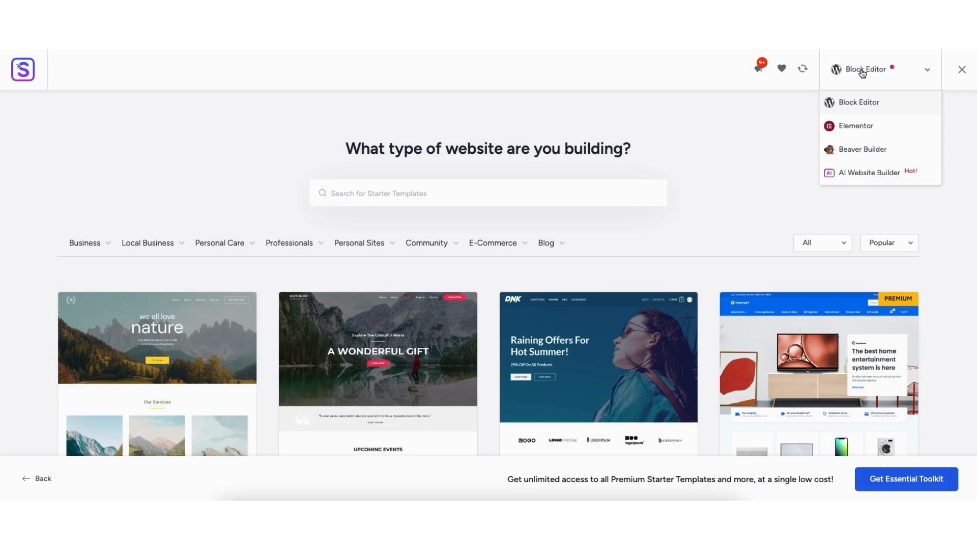
left_click(851, 127)
Step: Browse the Elementor starter templates and examine the website type categories, such as Professionals
scroll(490, 304, "down", 6)
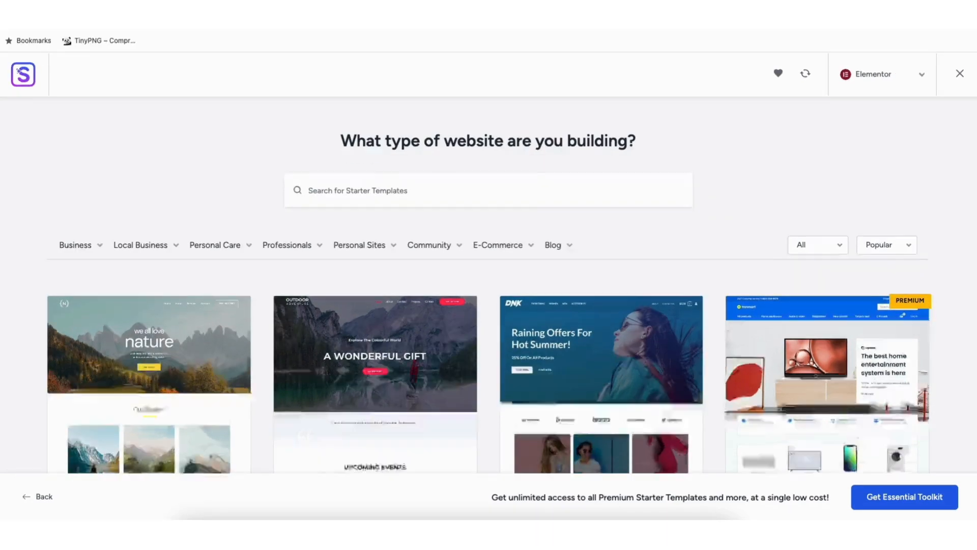
scroll(490, 285, "down", 14)
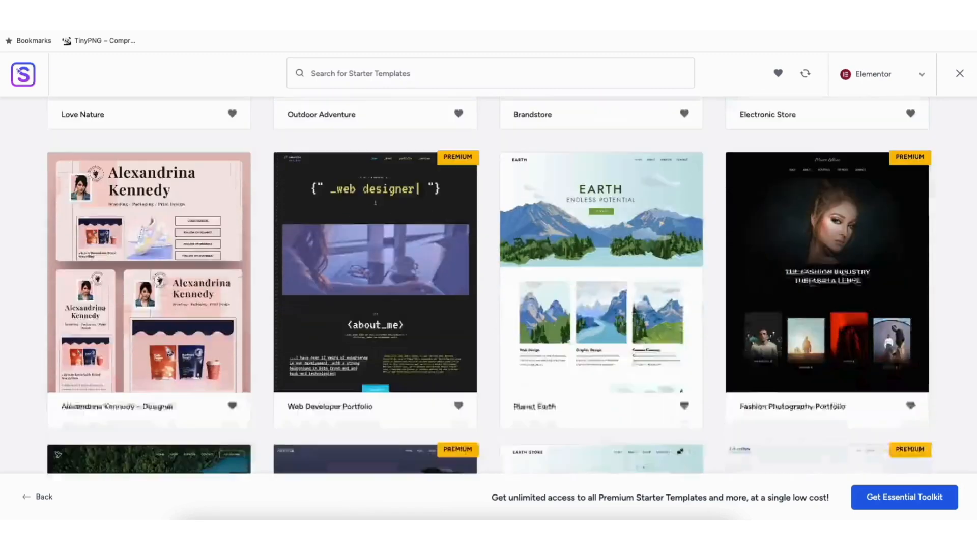
scroll(488, 285, "down", 6)
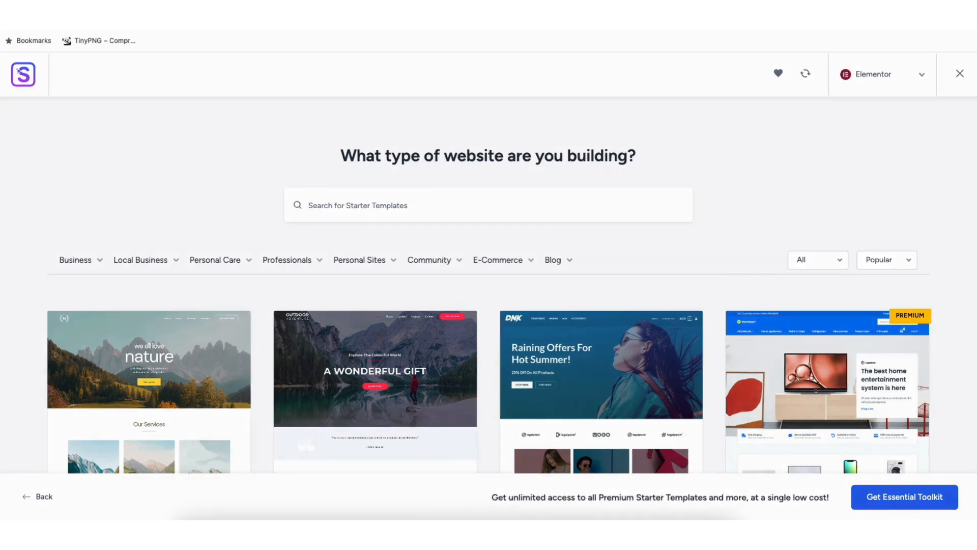
mouse_move(132, 264)
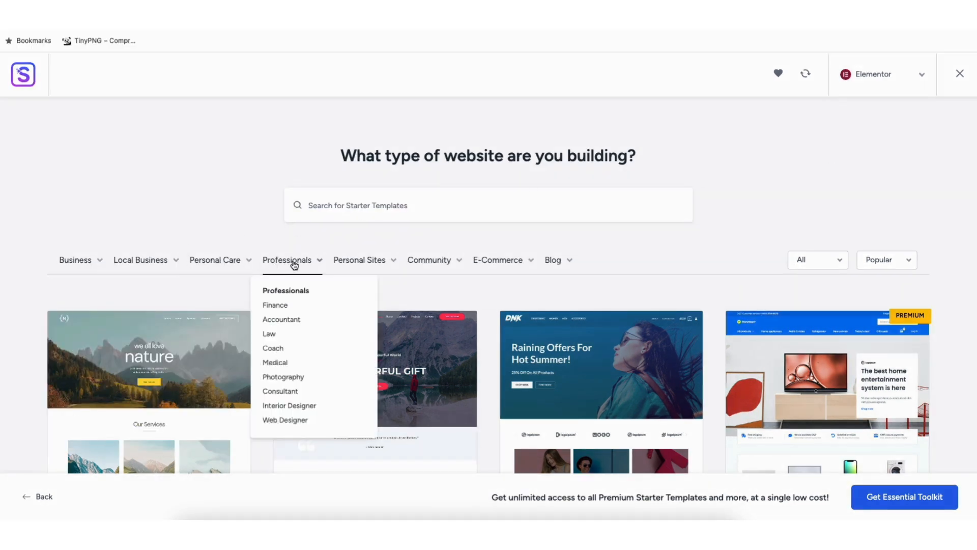
mouse_move(350, 264)
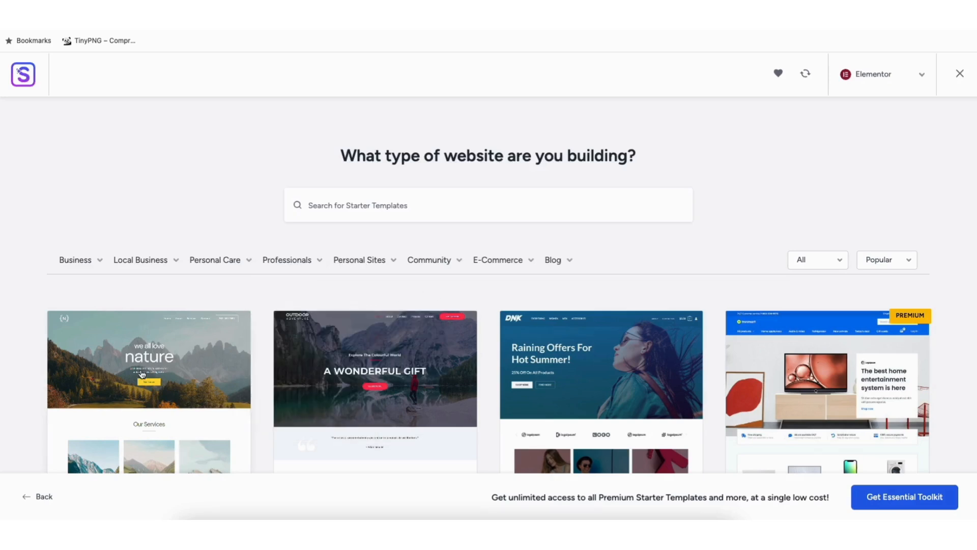
Step: Preview the Love Nature template's page content and close the preview
left_click(143, 375)
left_click_drag(960, 91, 959, 259)
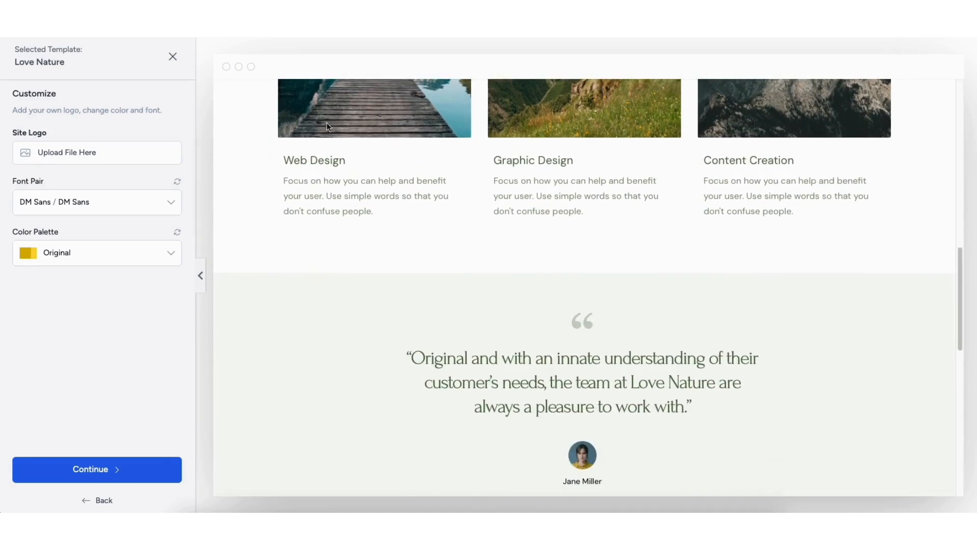
left_click(173, 58)
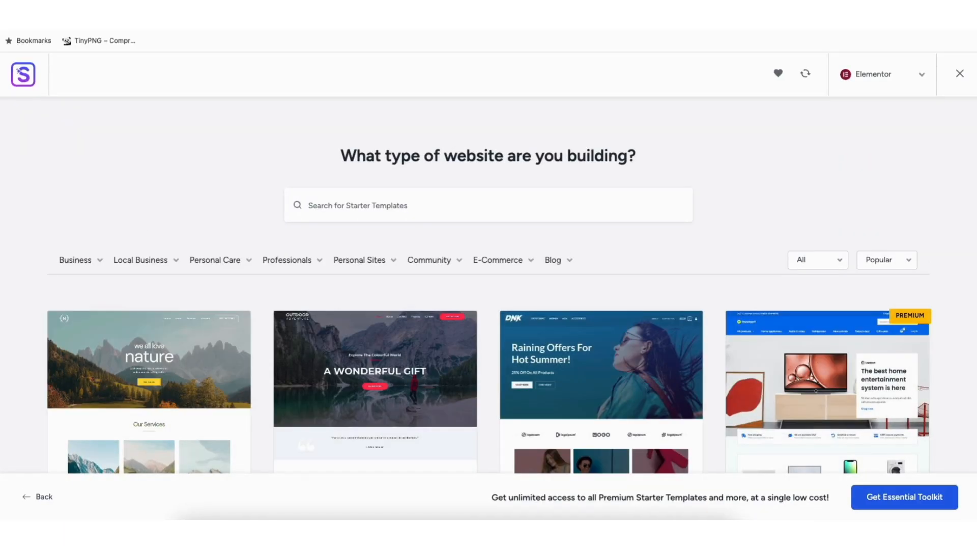
Step: Browse the Elementor starter template gallery and examine the range of free and premium designs
scroll(489, 285, "down", 7)
scroll(489, 285, "down", 13)
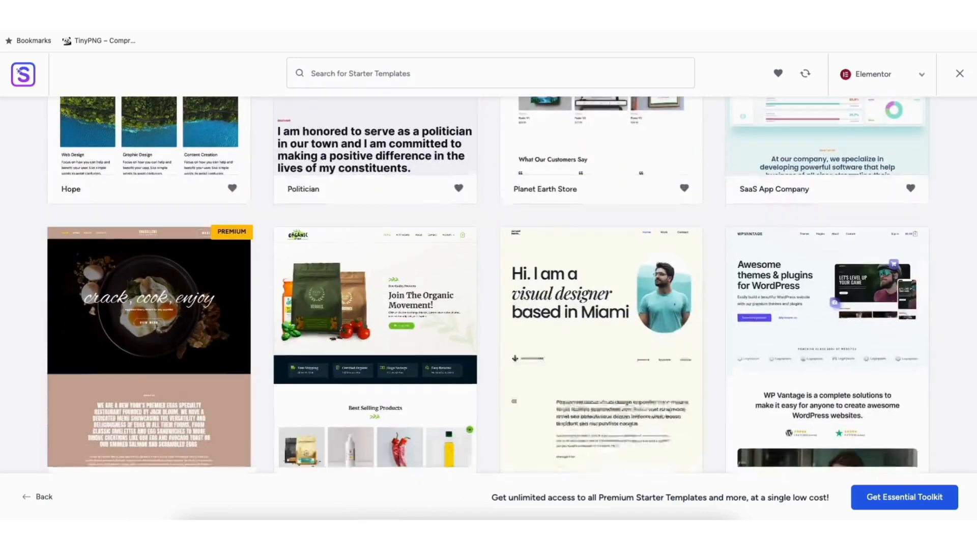
scroll(396, 273, "down", 10)
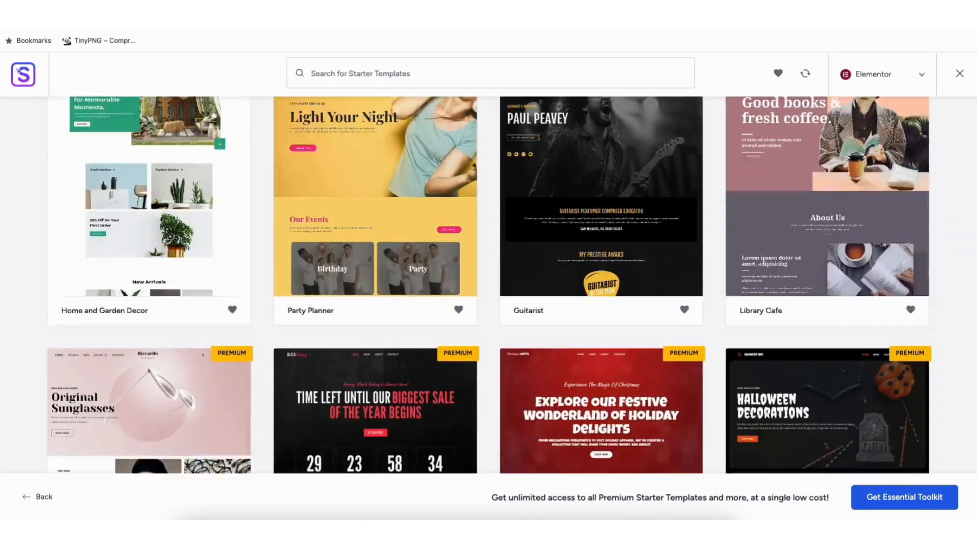
scroll(395, 273, "down", 11)
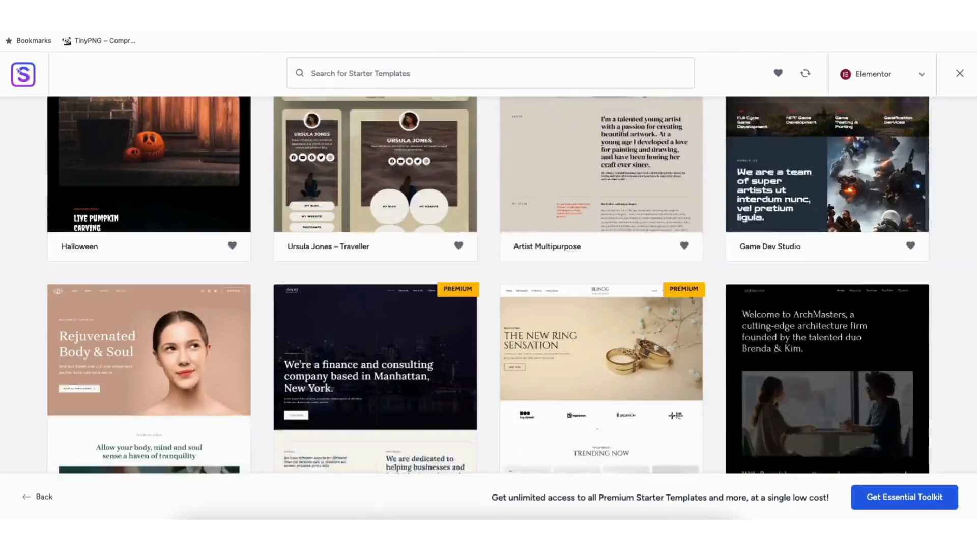
scroll(489, 285, "down", 12)
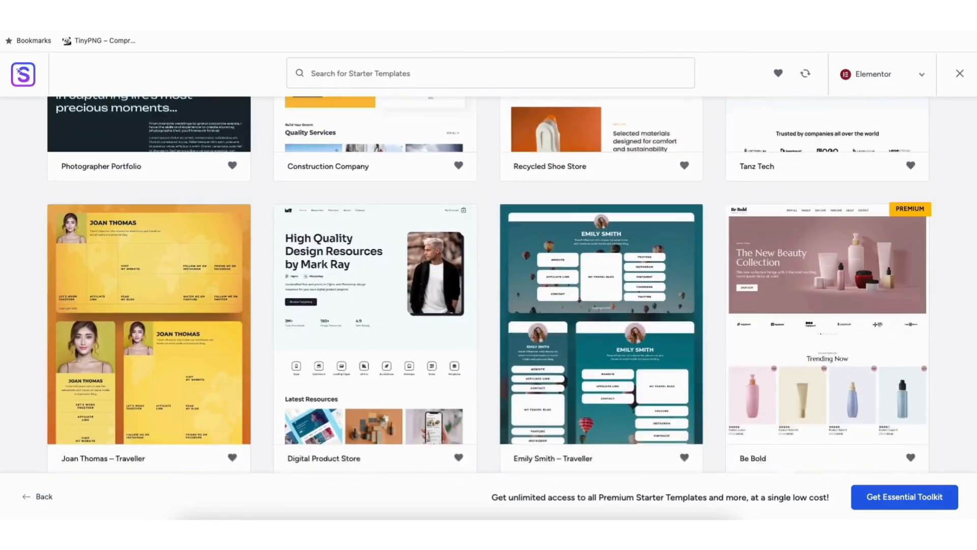
scroll(489, 285, "down", 10)
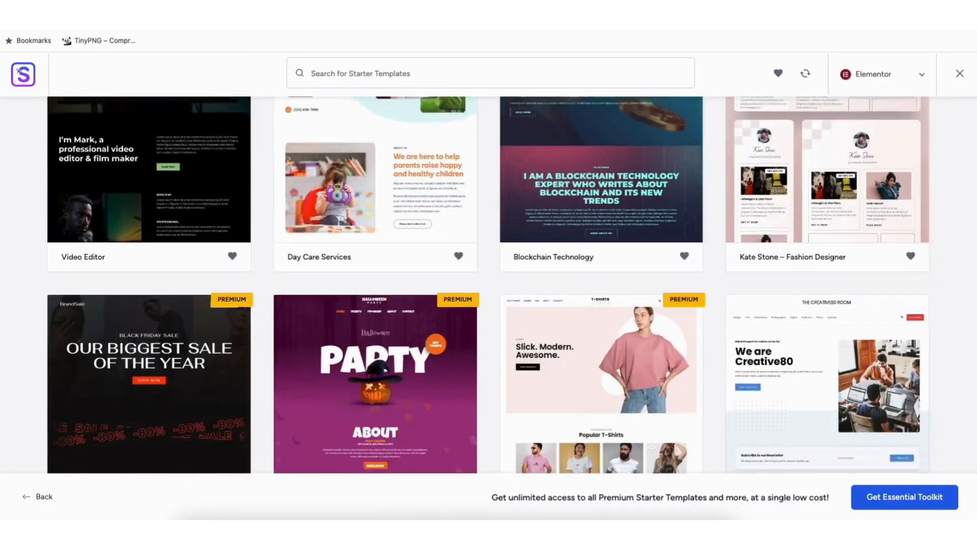
scroll(488, 285, "down", 8)
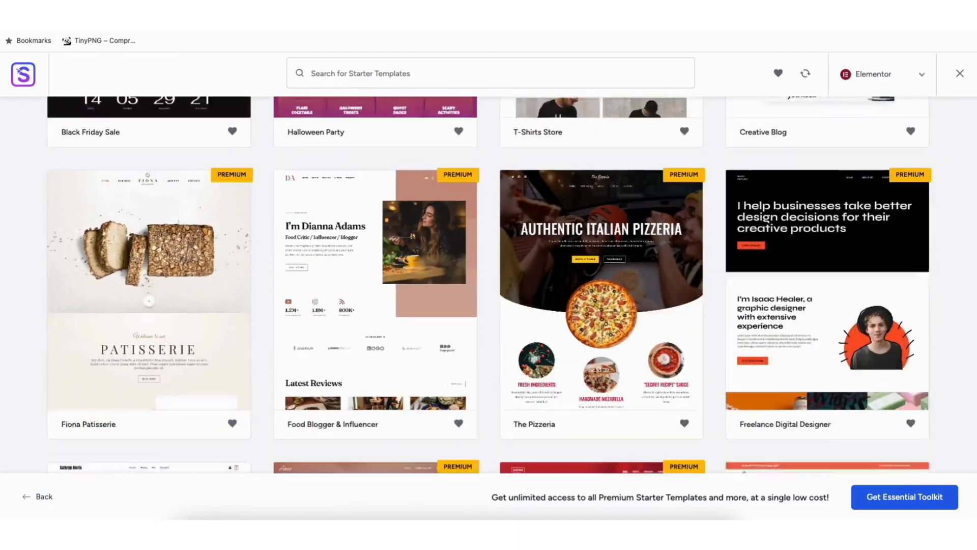
scroll(489, 285, "down", 9)
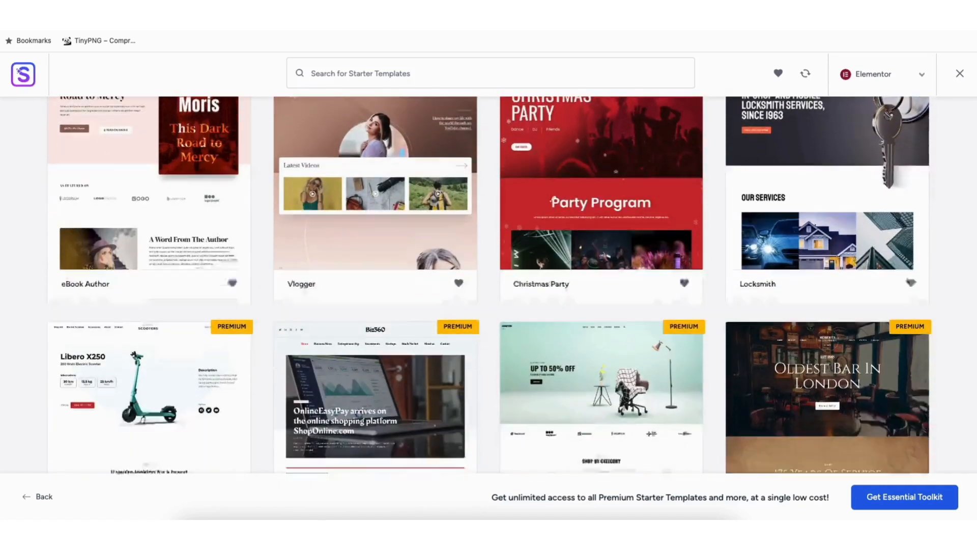
scroll(488, 285, "down", 8)
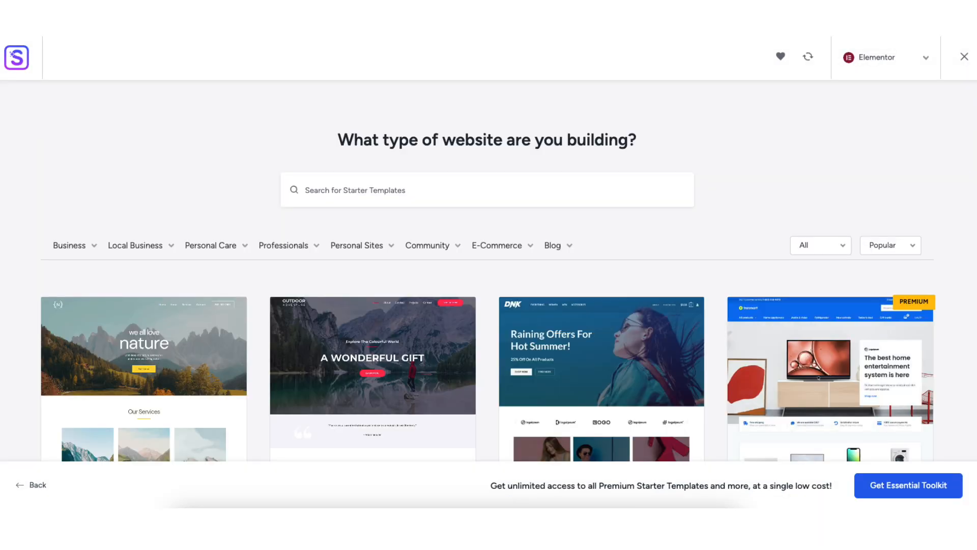
Step: Search the starter templates for "mountain" and select the Mountain template
left_click(336, 174)
type("mountain")
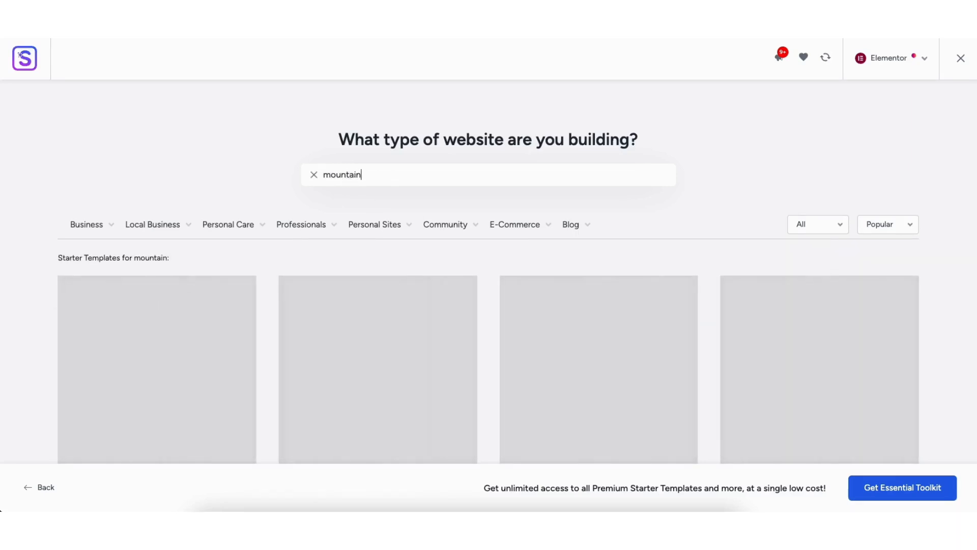
scroll(930, 183, "down", 3)
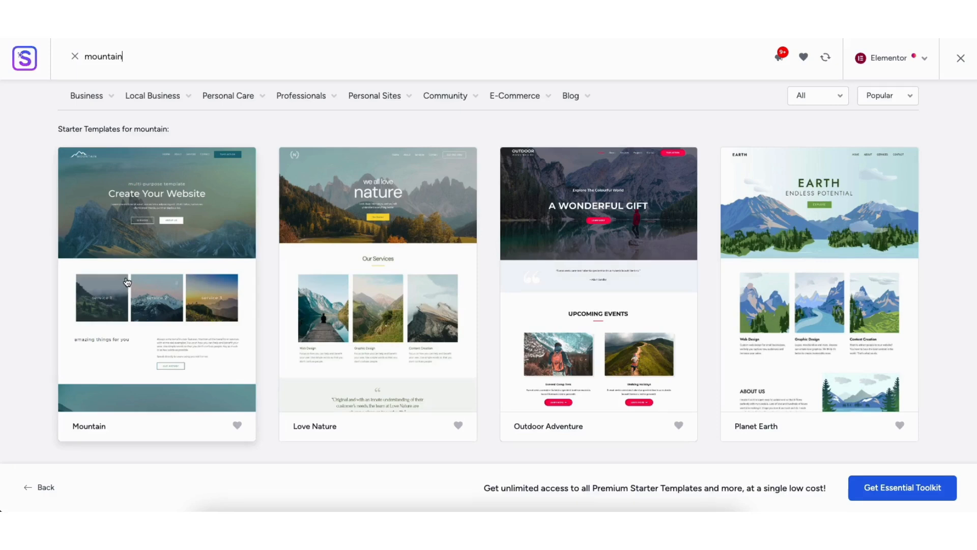
left_click(127, 282)
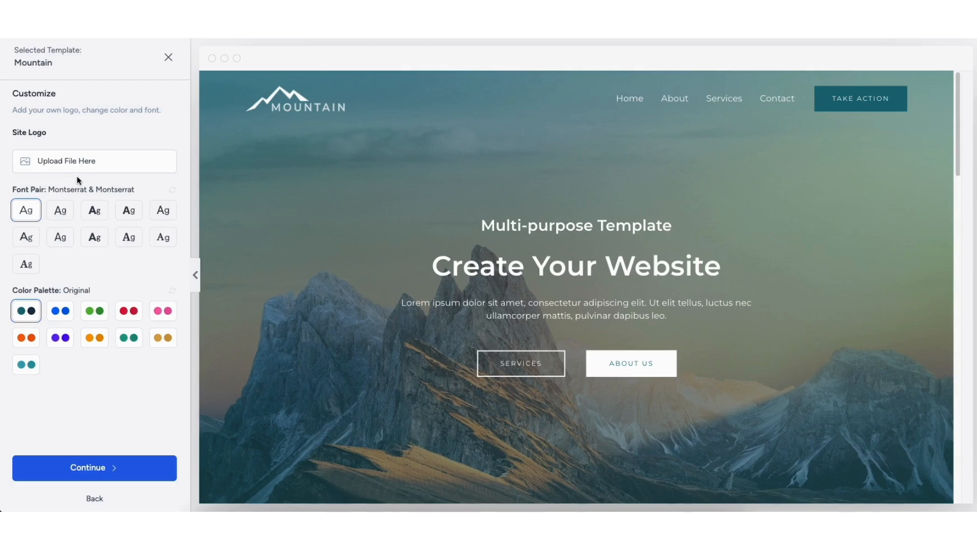
Step: Try the alternative colour palettes on the Mountain template and restore the Original palette
left_click(61, 315)
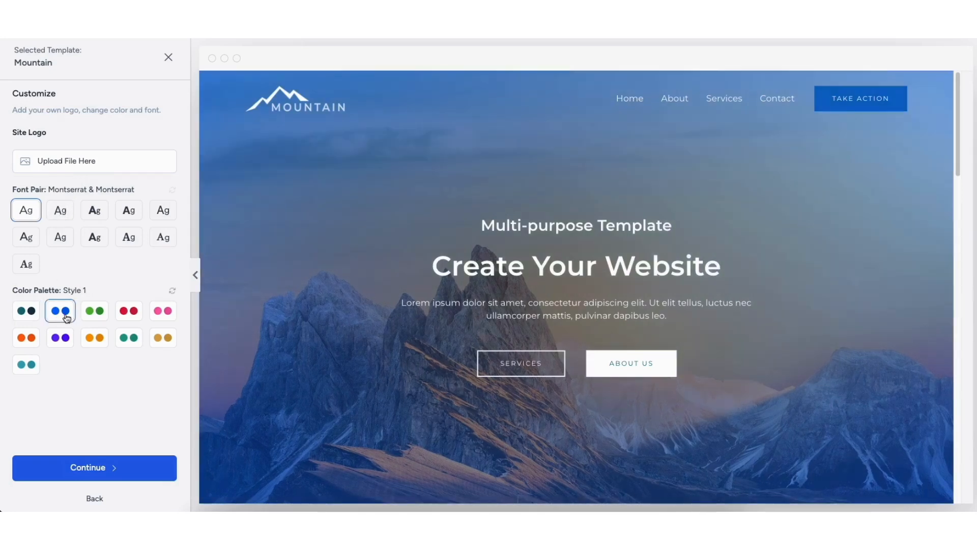
left_click(94, 312)
left_click(128, 312)
left_click(163, 311)
left_click(162, 339)
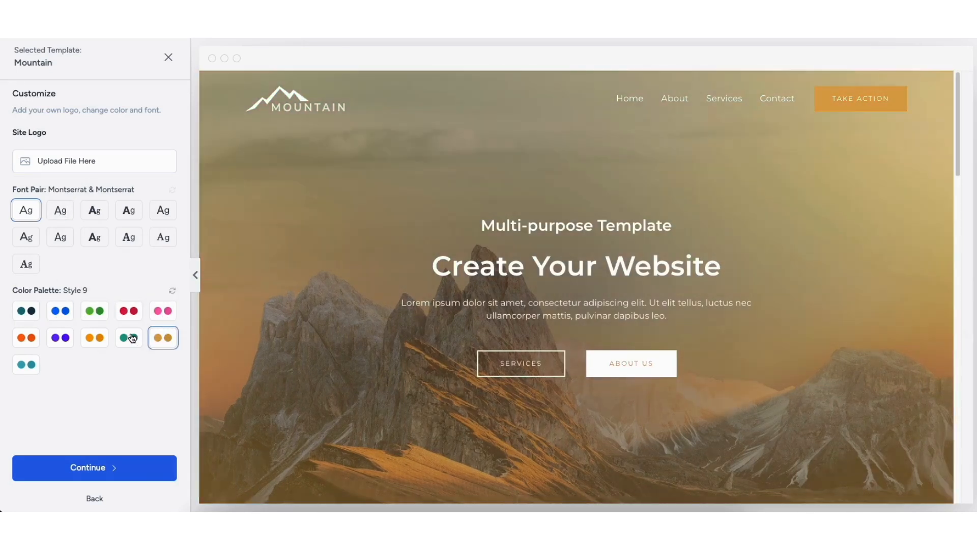
left_click(131, 338)
left_click(97, 339)
left_click(63, 339)
left_click(29, 339)
left_click(31, 366)
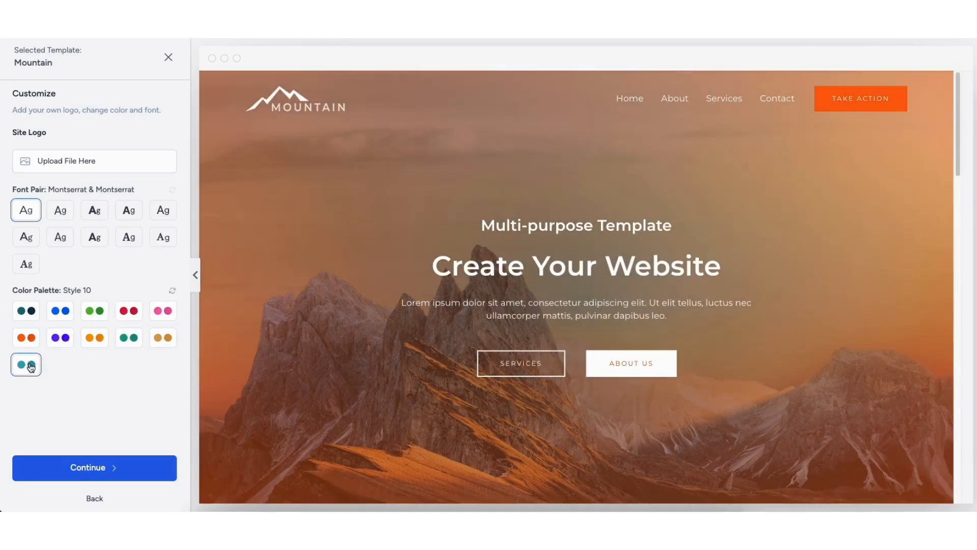
left_click(26, 311)
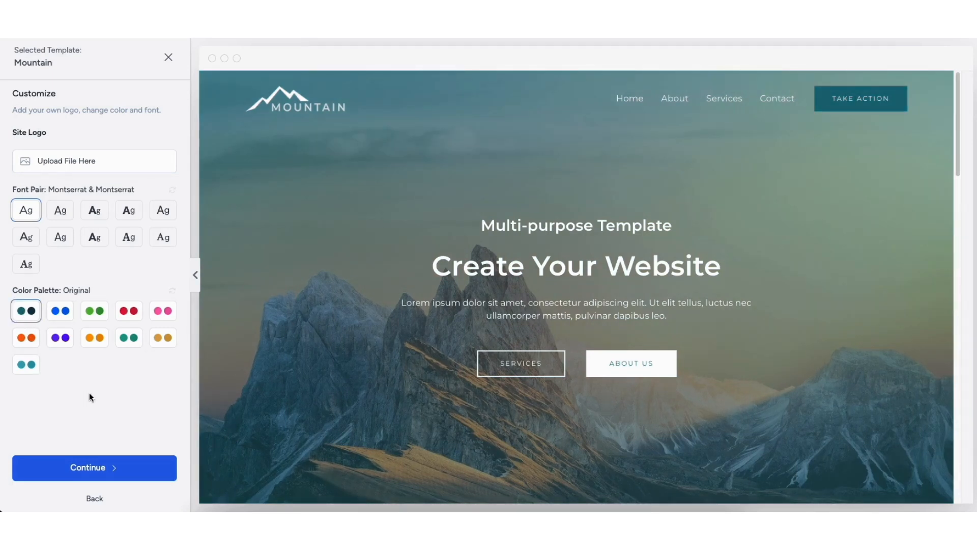
Step: Accept the template customization, skip the optional features, and build the website with all import options enabled
left_click(102, 467)
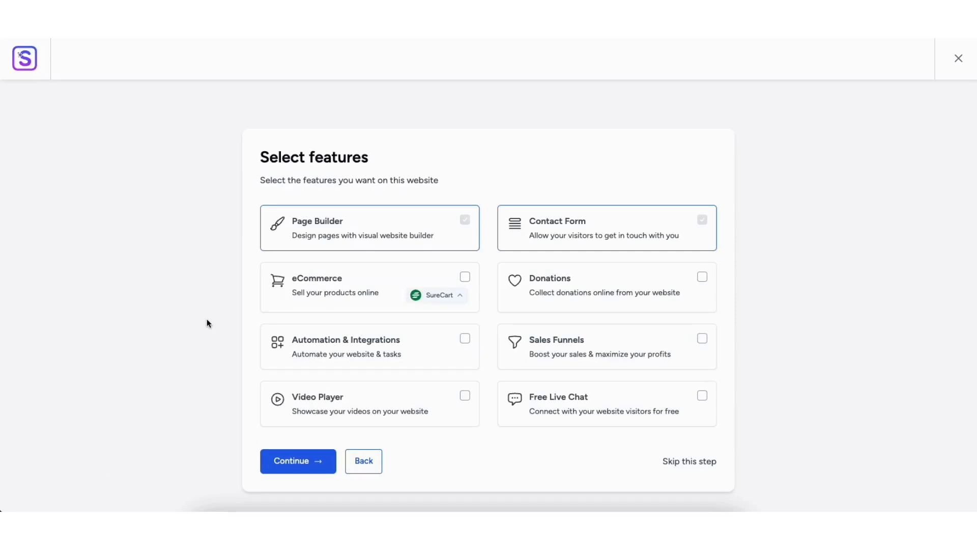
left_click(465, 277)
left_click(465, 277)
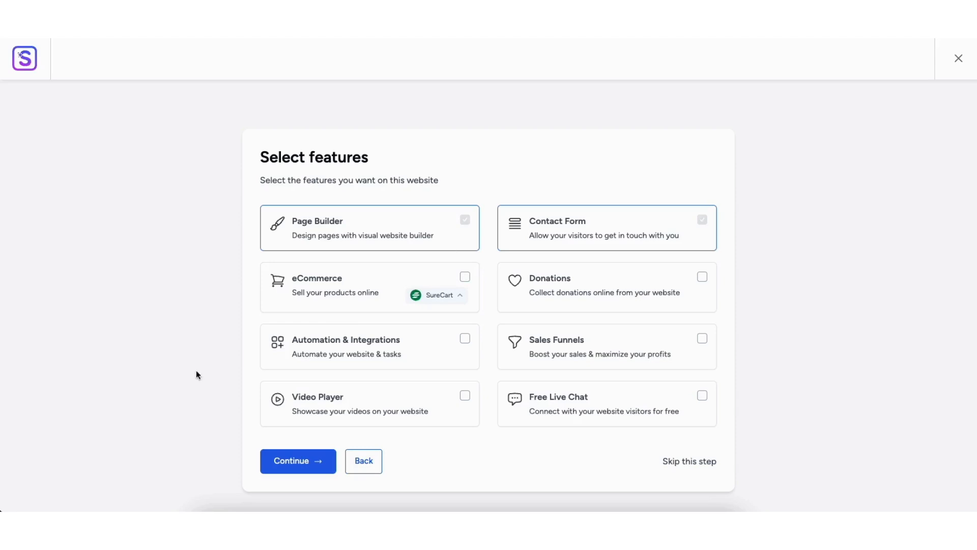
left_click(680, 462)
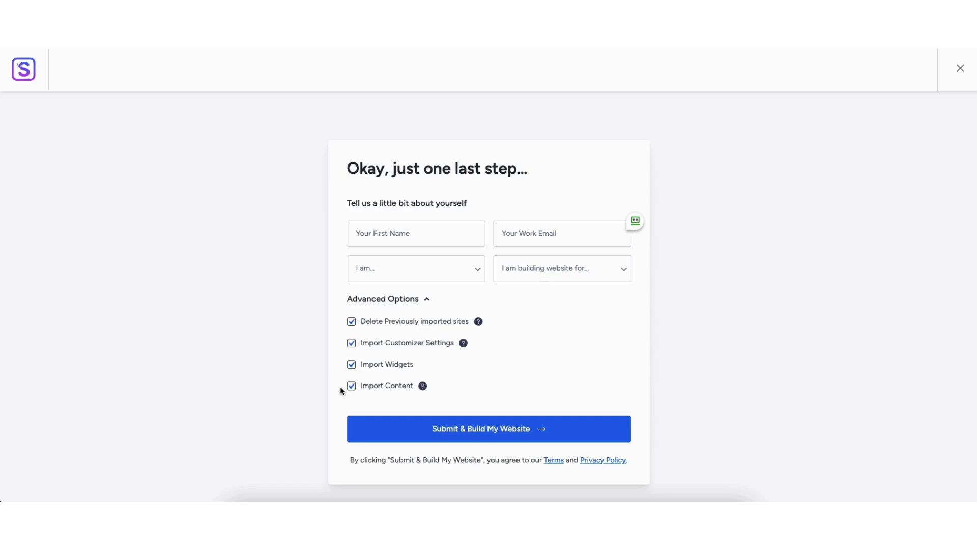
left_click(480, 429)
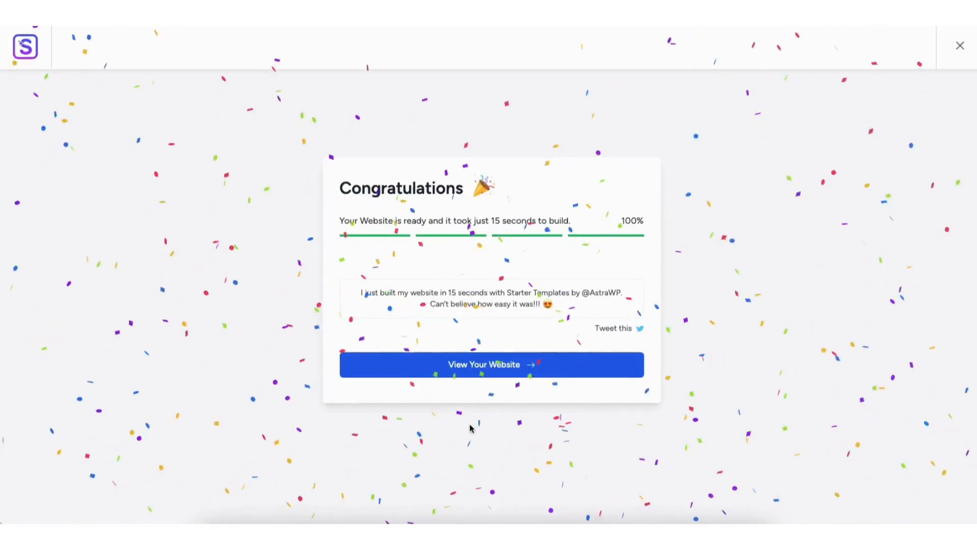
Step: View the newly built website and look through the home page's hero, services, call-to-action and gallery sections
left_click(472, 373)
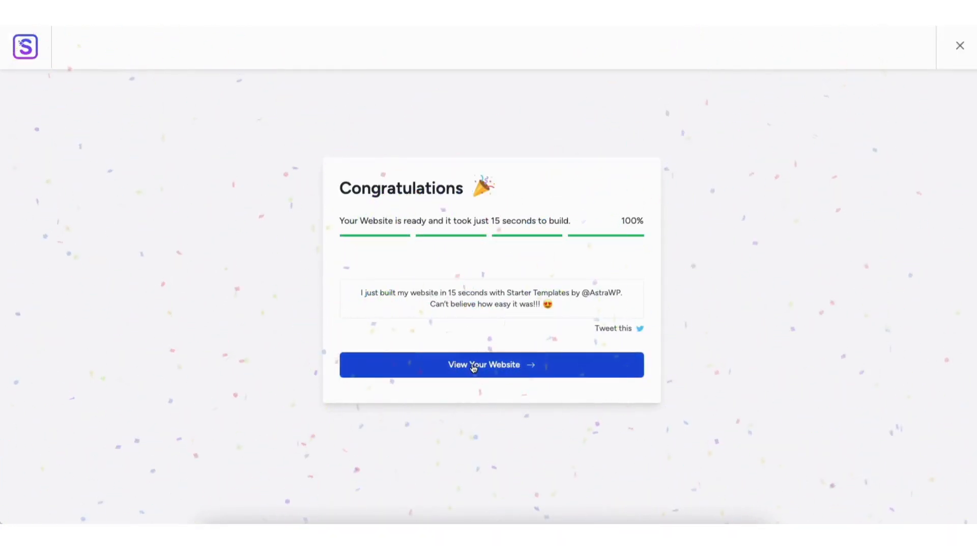
scroll(975, 159, "down", 10)
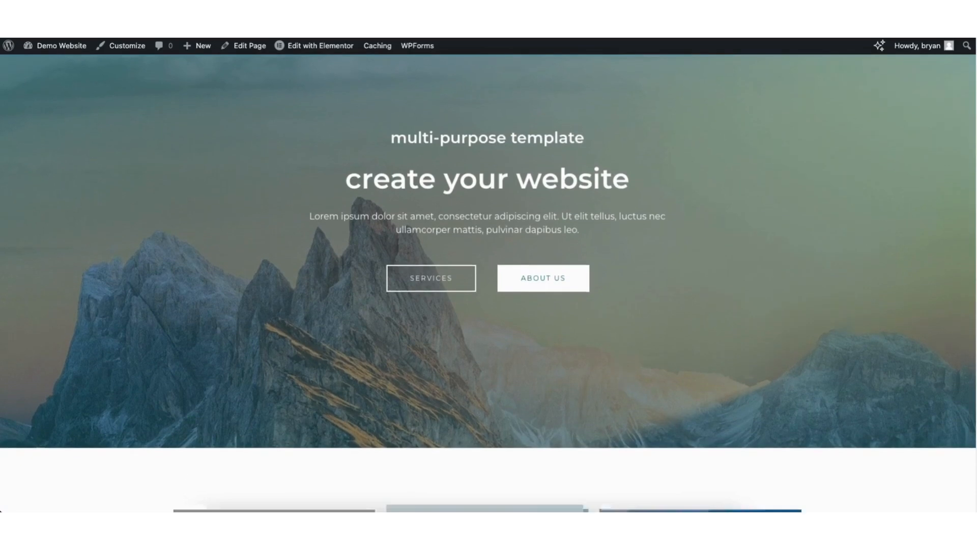
scroll(975, 159, "down", 12)
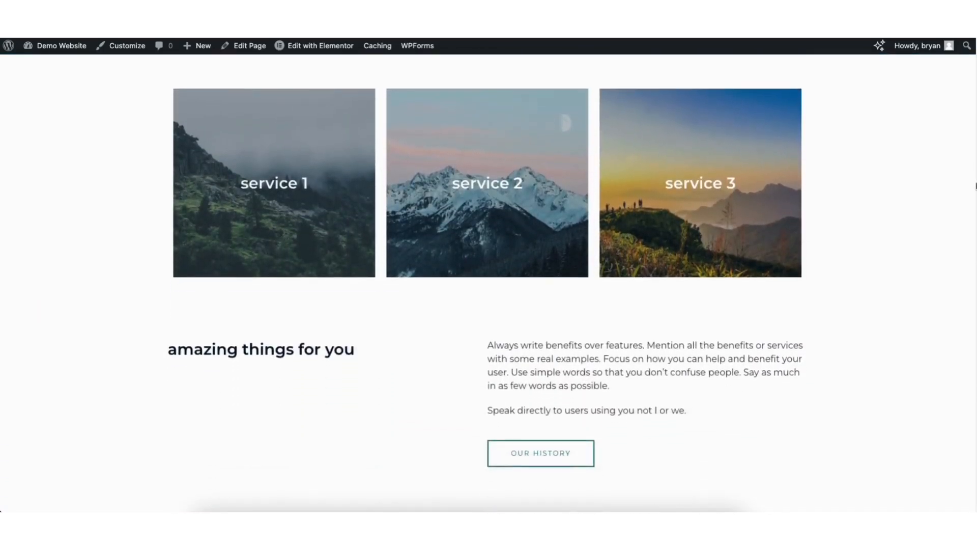
scroll(972, 319, "down", 6)
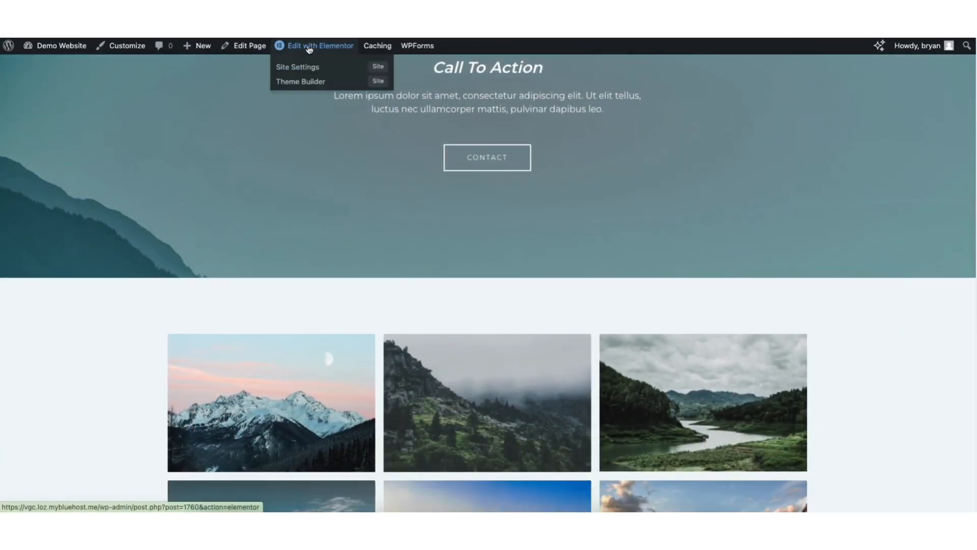
Step: Open the home page in Elementor and replace the hero title with "my demo business website."
left_click(309, 47)
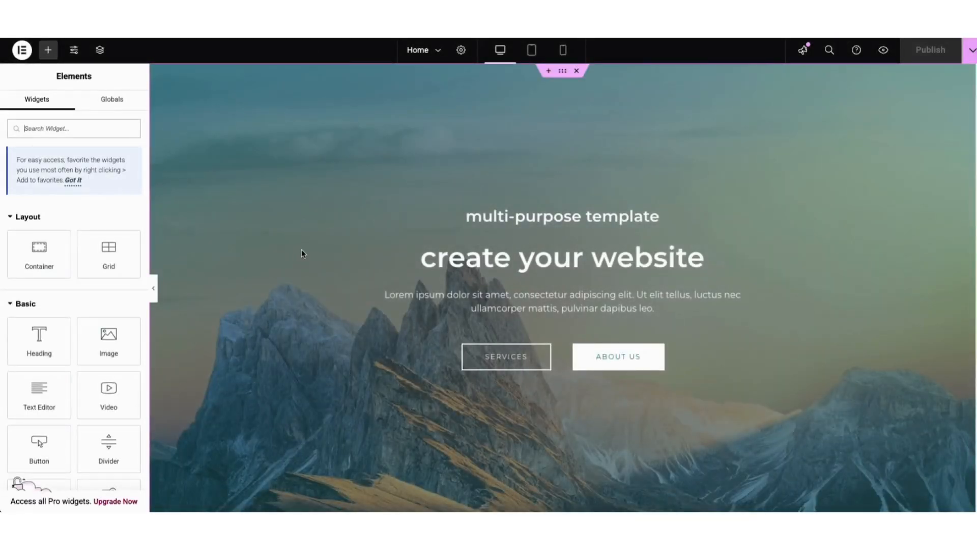
left_click(438, 258)
left_click_drag(420, 258, 715, 254)
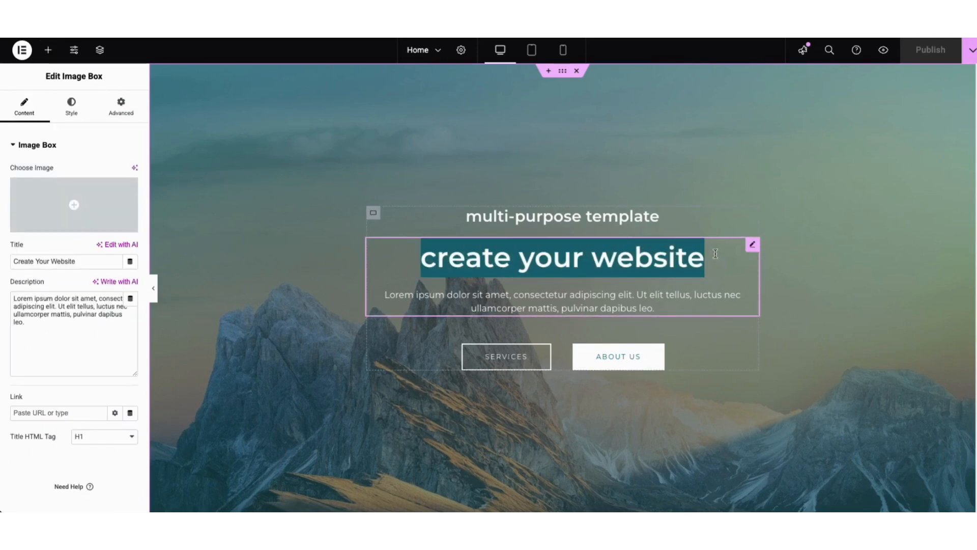
type("my demo busin")
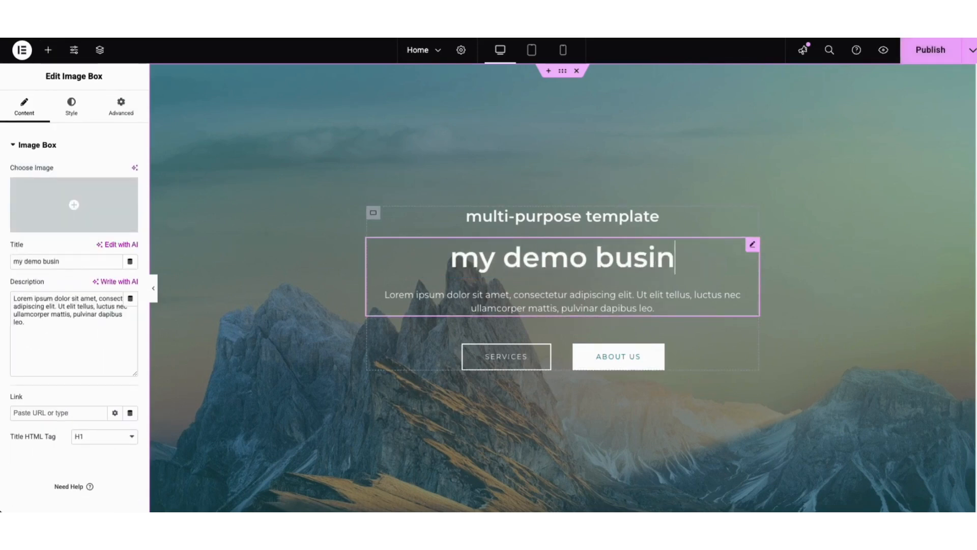
type("ess website.")
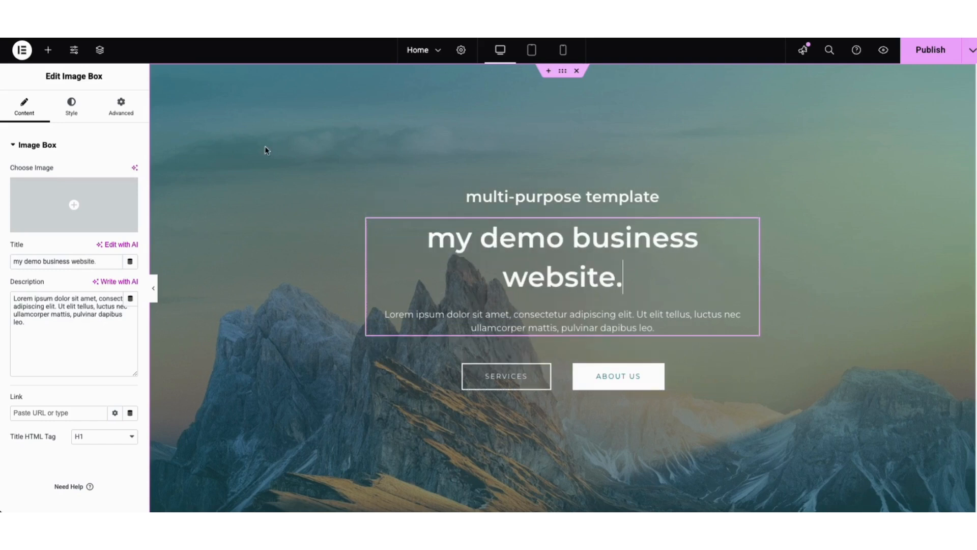
Step: Examine the hero title's style options, including its typography settings and the available font families
left_click(74, 110)
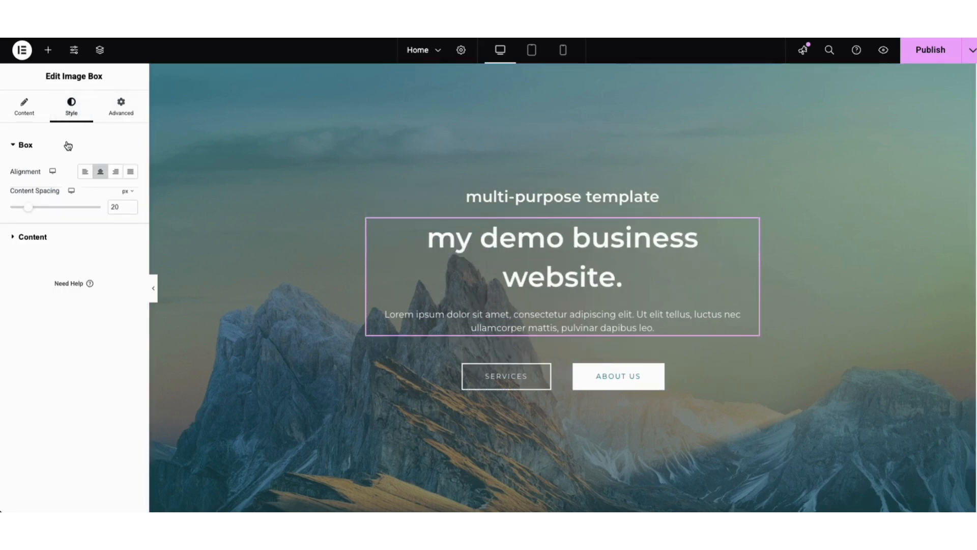
left_click(36, 237)
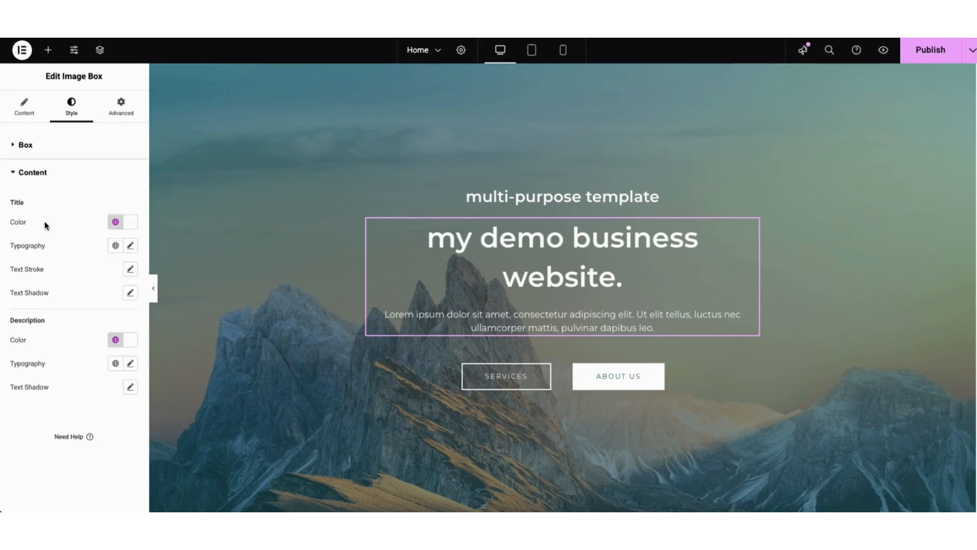
left_click(131, 247)
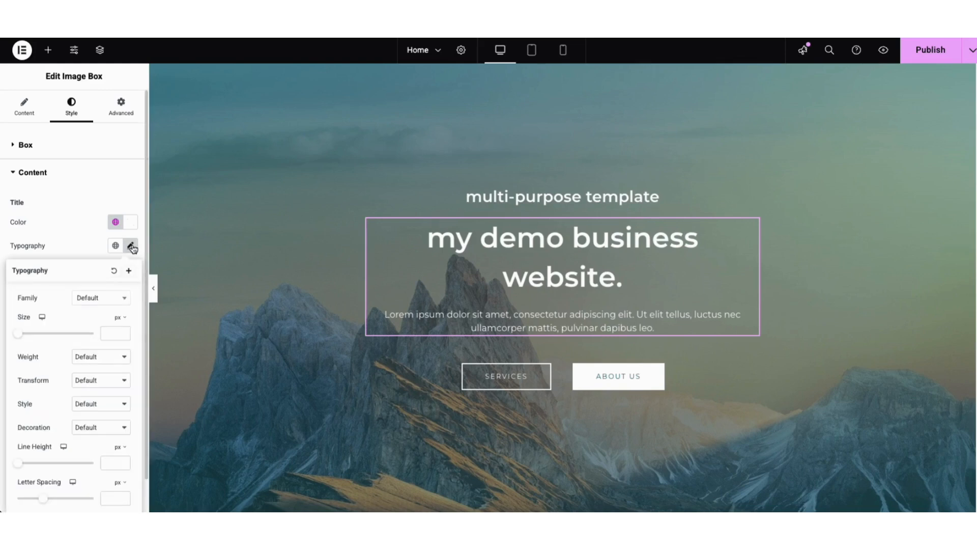
left_click(121, 299)
left_click_drag(126, 329, 125, 337)
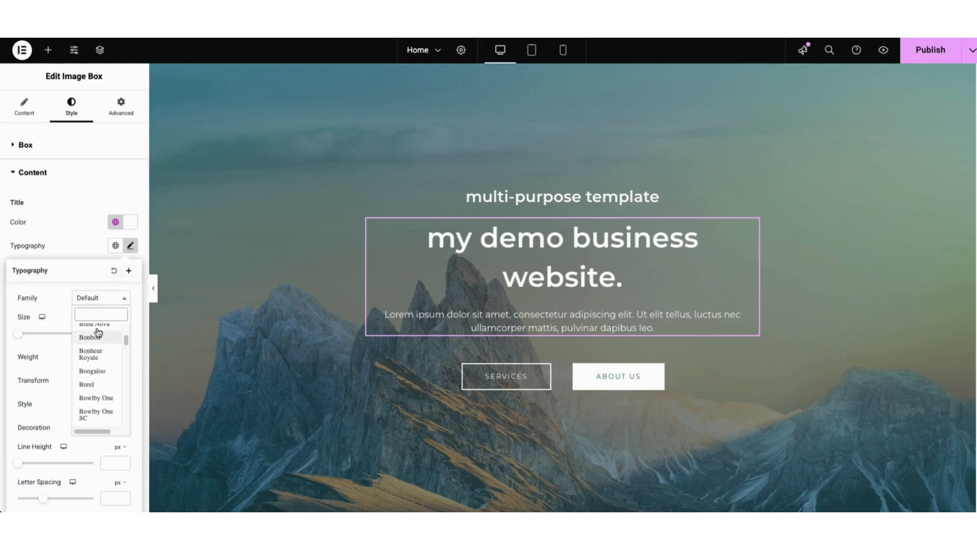
left_click(59, 304)
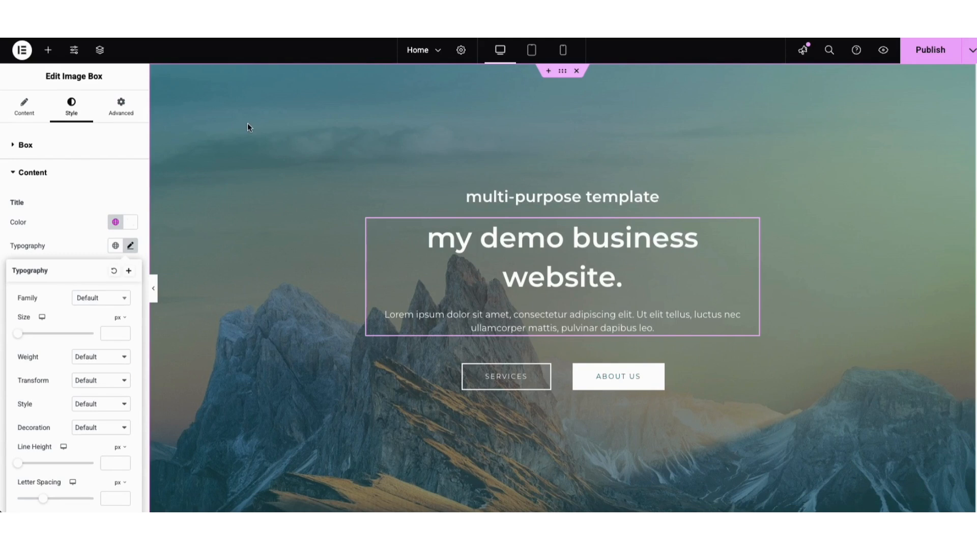
Step: Replace the hero container's background image with the media library photo of a smiling woman and man seated at a table
right_click(238, 143)
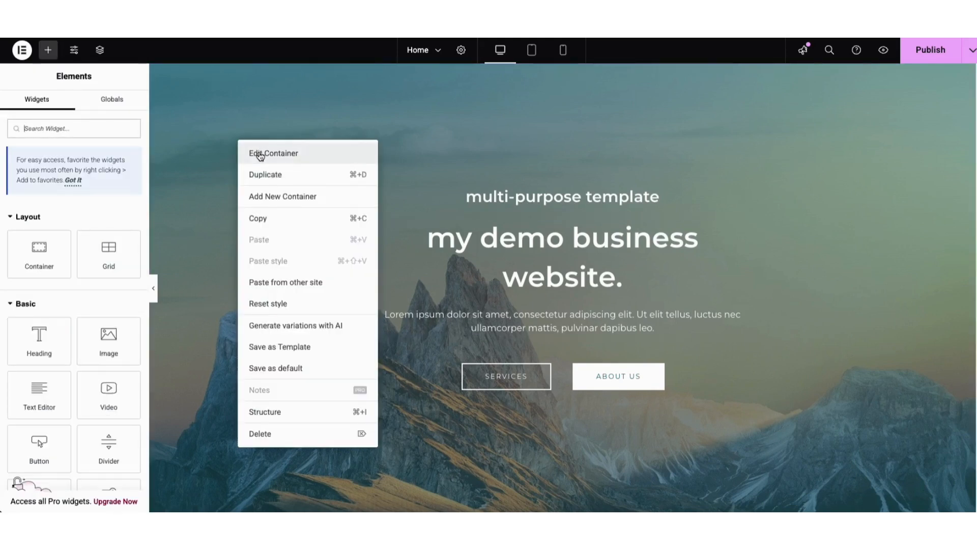
left_click(259, 153)
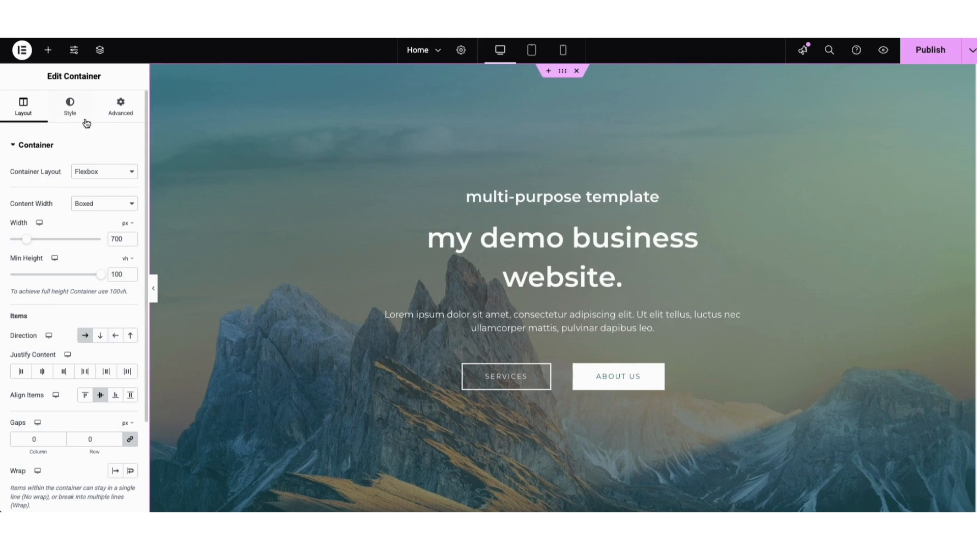
left_click(66, 109)
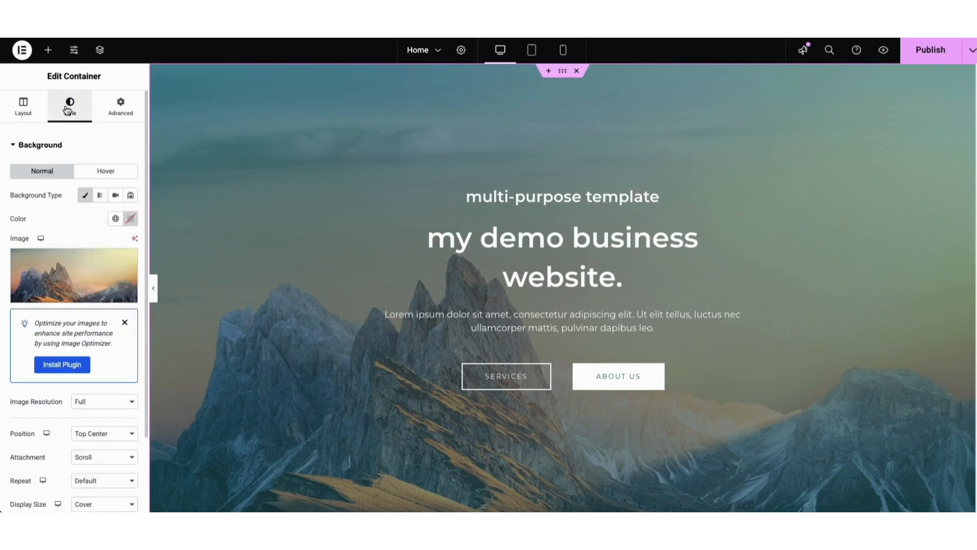
mouse_move(80, 286)
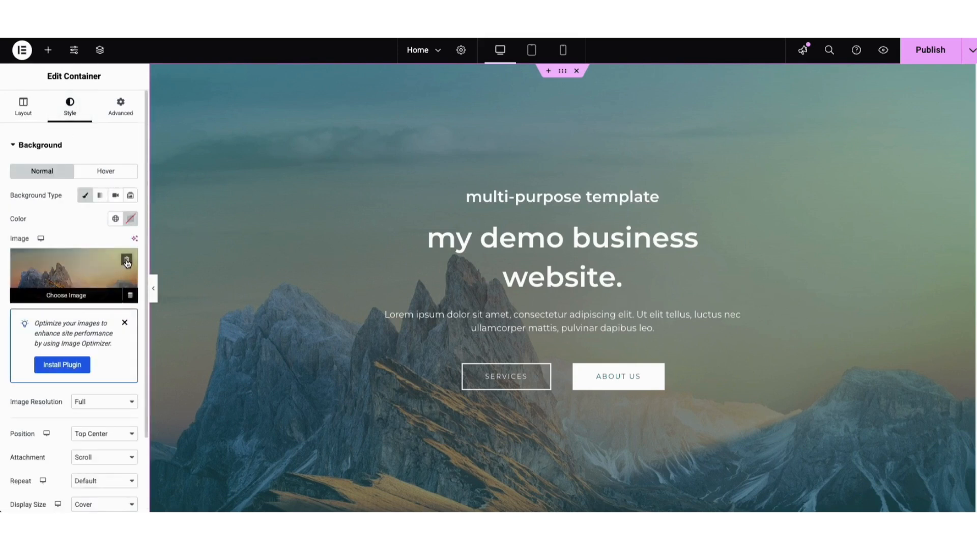
left_click(60, 288)
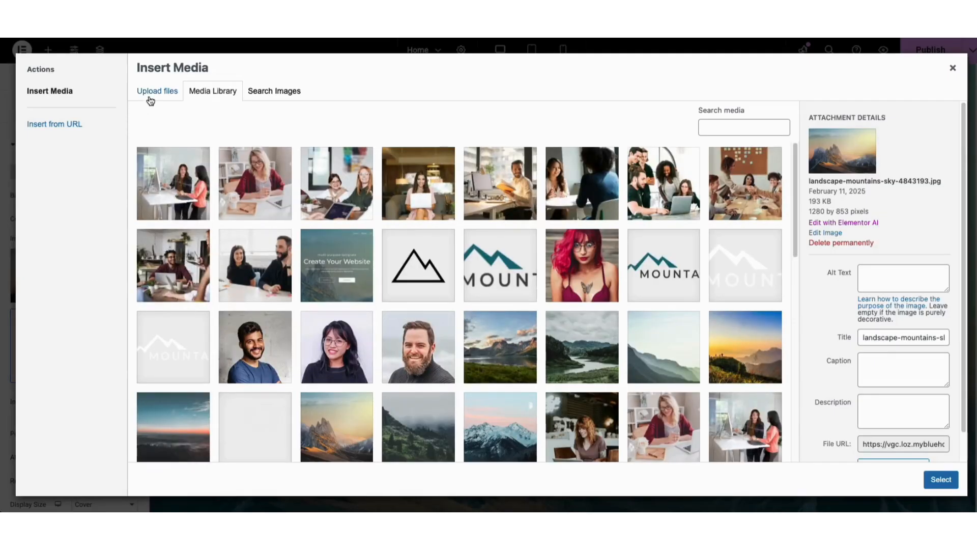
left_click(150, 95)
left_click(219, 94)
left_click(256, 268)
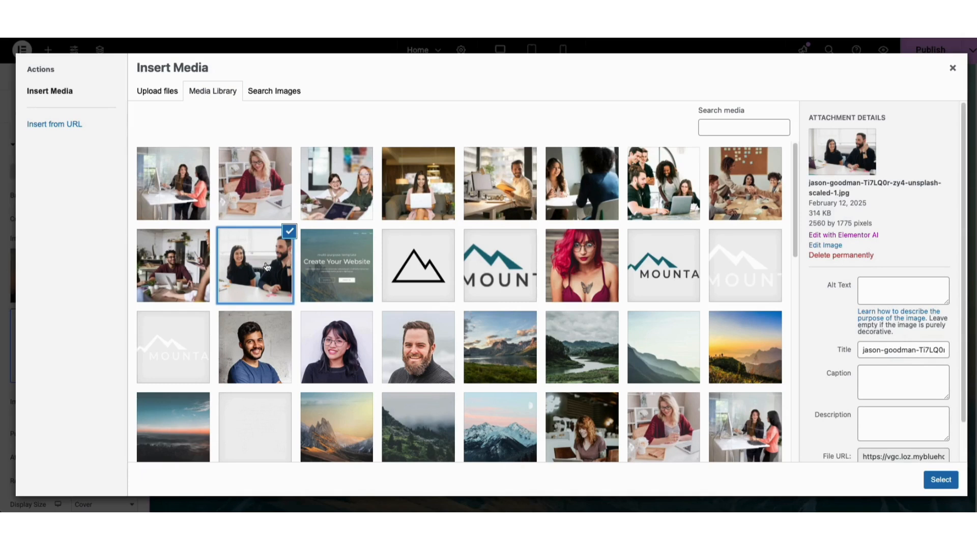
left_click(941, 479)
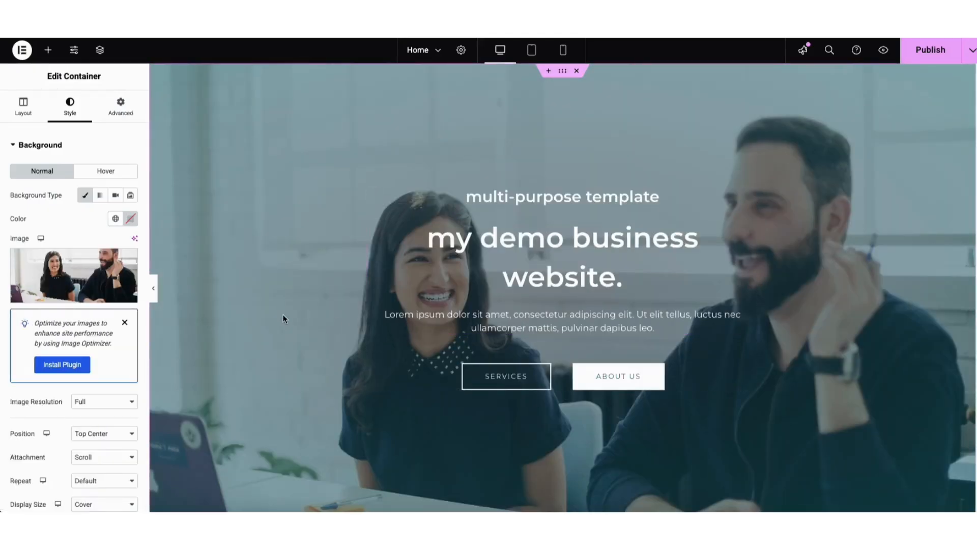
Step: Adjust the first color of the hero's background overlay to a dark navy blue and set the overlay opacity to 0.56
scroll(142, 323, "down", 3)
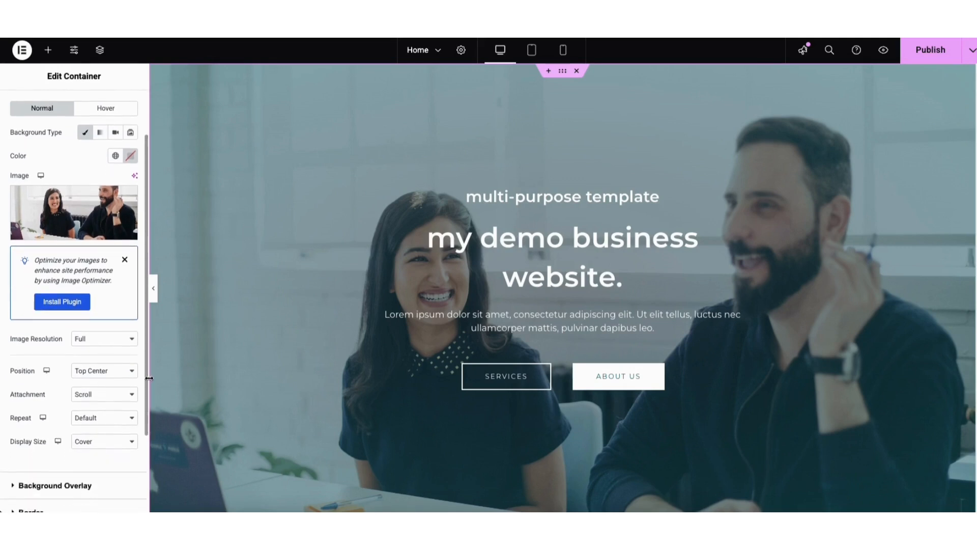
scroll(153, 419, "down", 1)
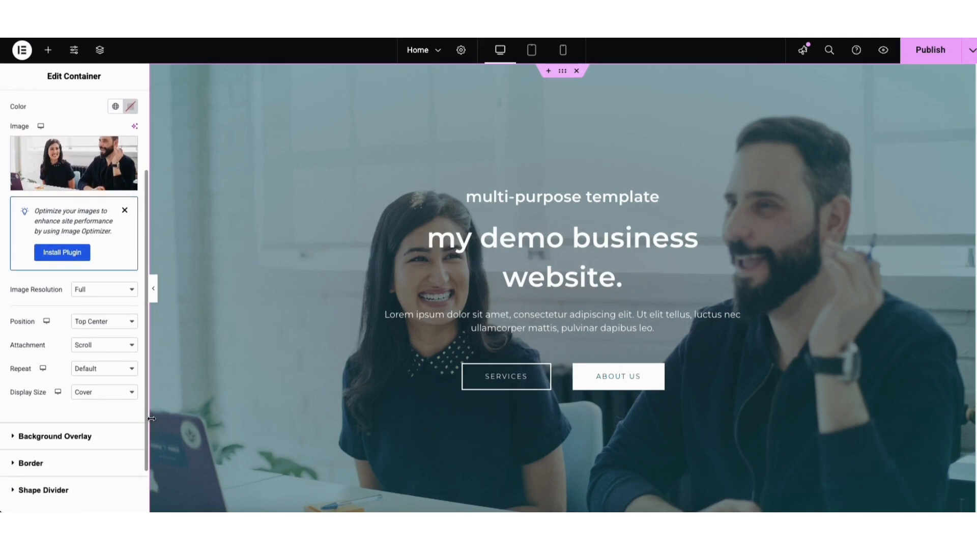
scroll(141, 419, "down", 1)
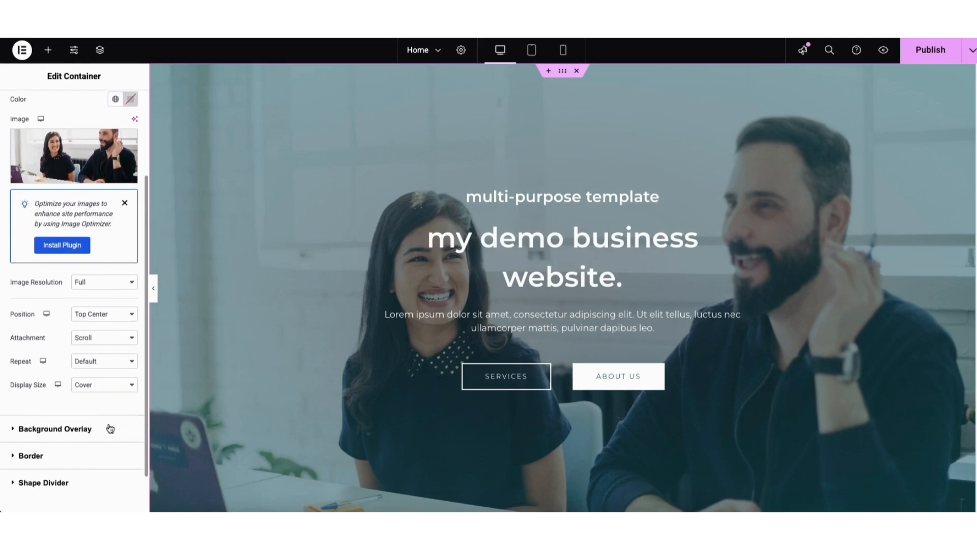
left_click(78, 427)
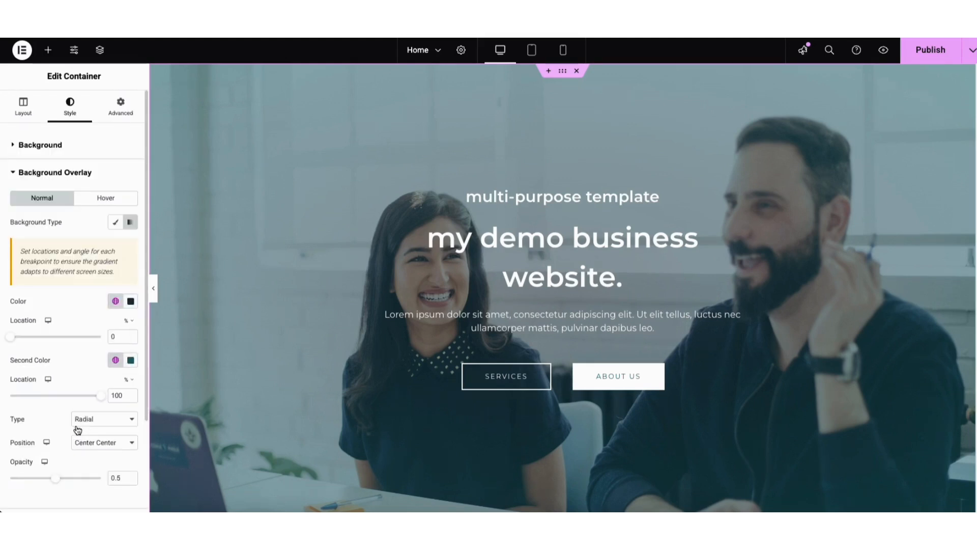
left_click(131, 303)
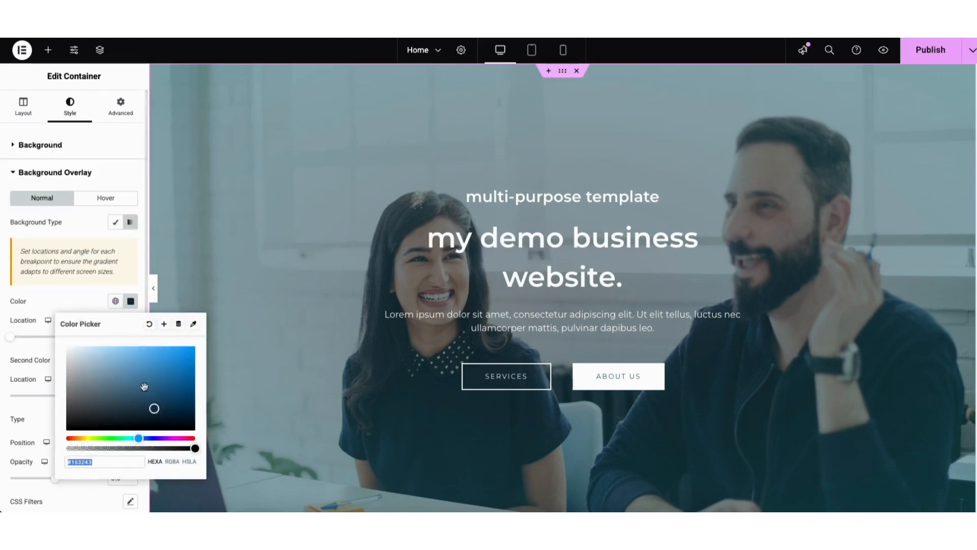
mouse_move(154, 410)
left_mouse_down()
mouse_move(178, 361)
mouse_move(161, 408)
left_mouse_up()
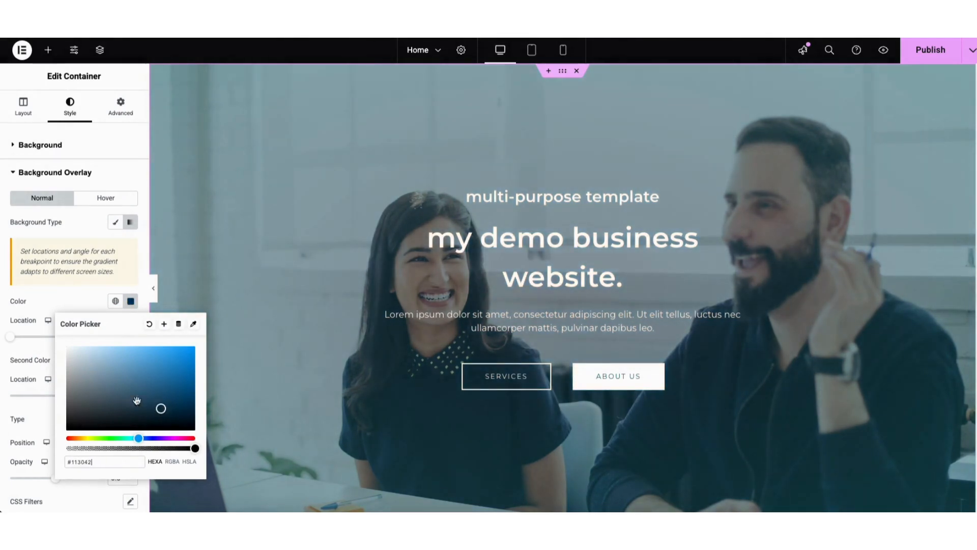
left_click(44, 421)
mouse_move(55, 479)
left_mouse_down()
mouse_move(33, 481)
mouse_move(94, 483)
mouse_move(63, 486)
left_mouse_up()
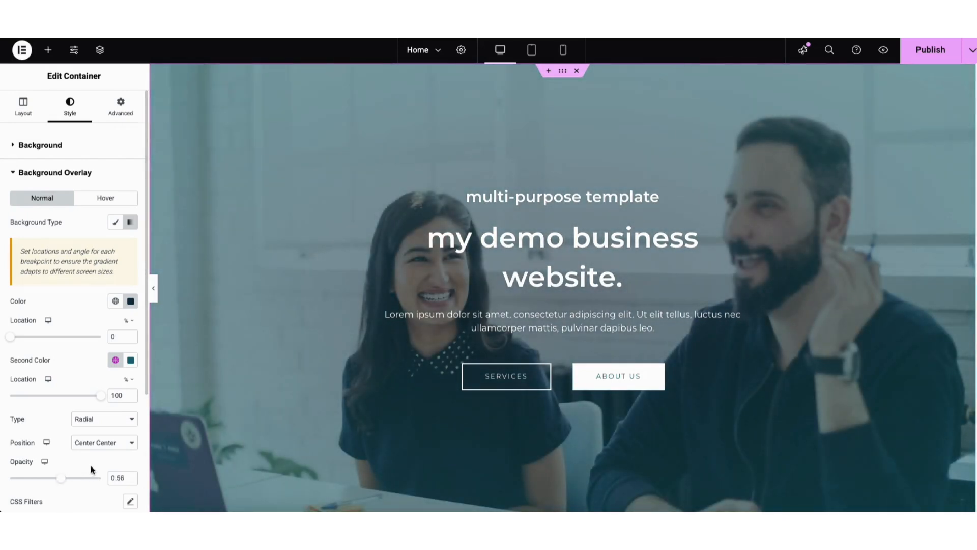
Step: Examine the hero's Services button options, including its text, link settings, icon library, and normal and hover styles
left_click(486, 382)
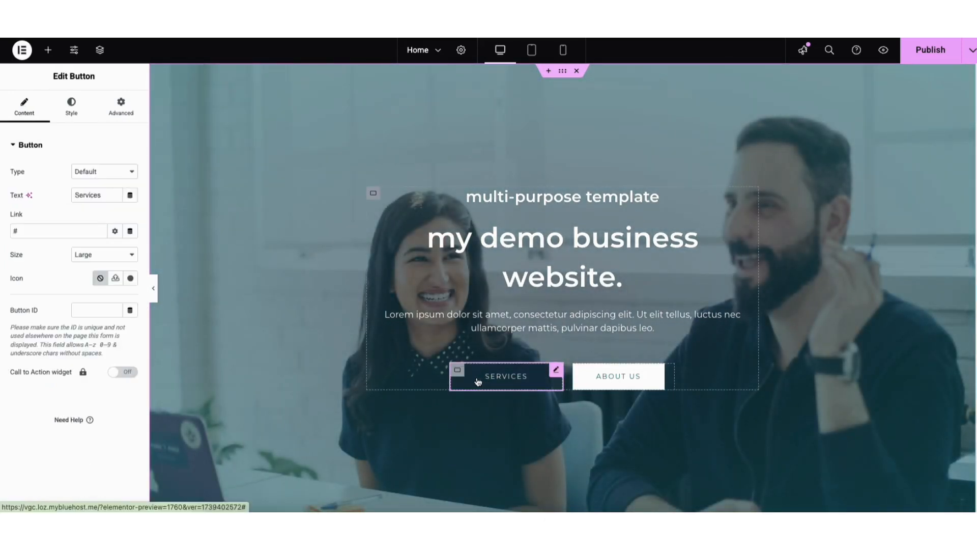
left_click_drag(73, 195, 99, 194)
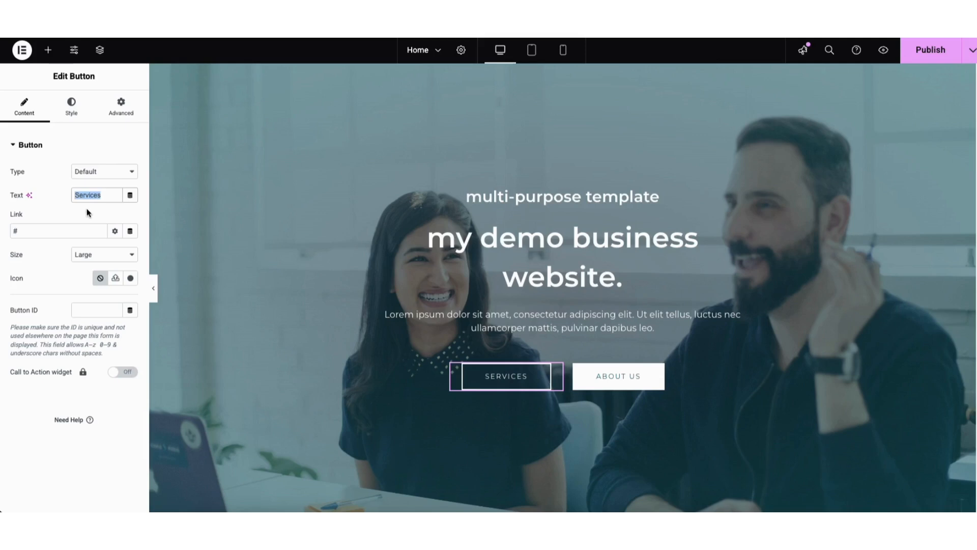
left_click(33, 229)
left_click(114, 232)
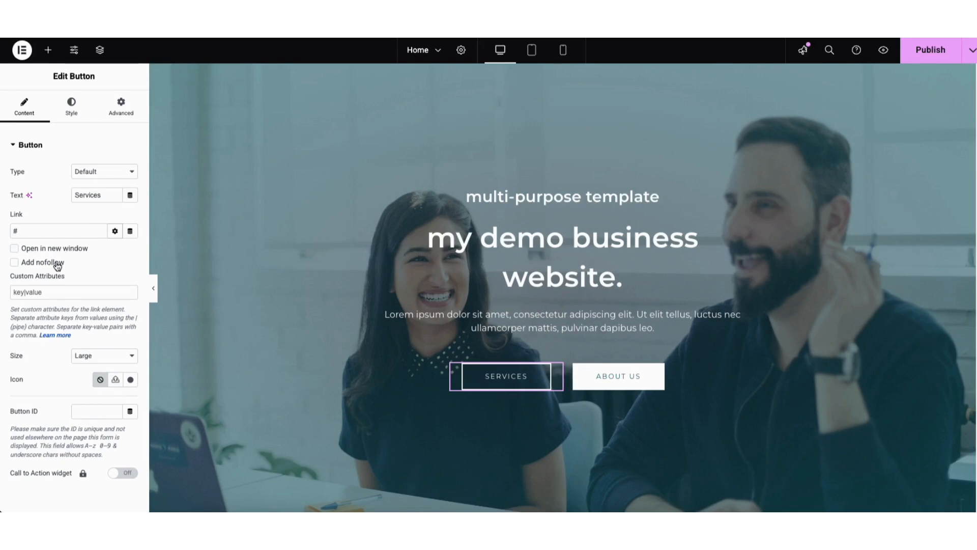
left_click(114, 232)
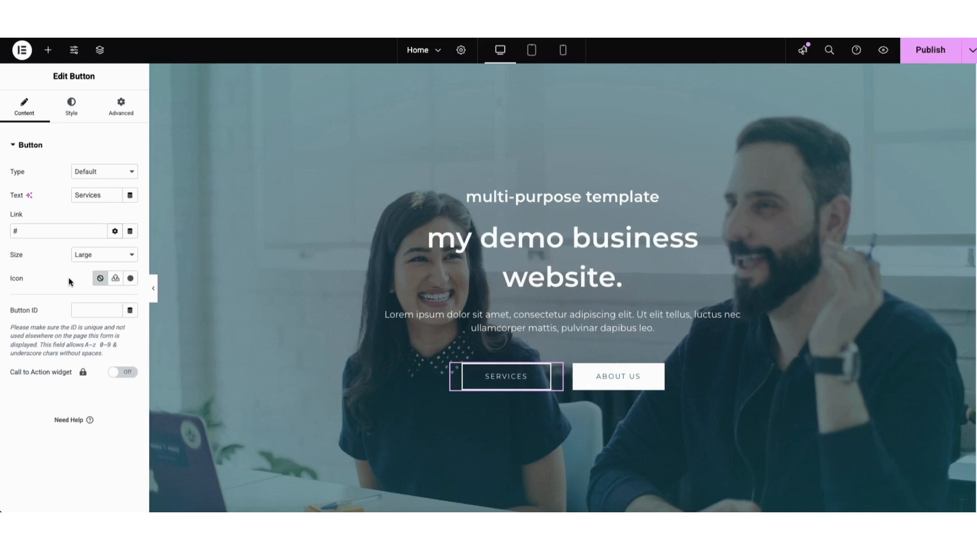
left_click(131, 278)
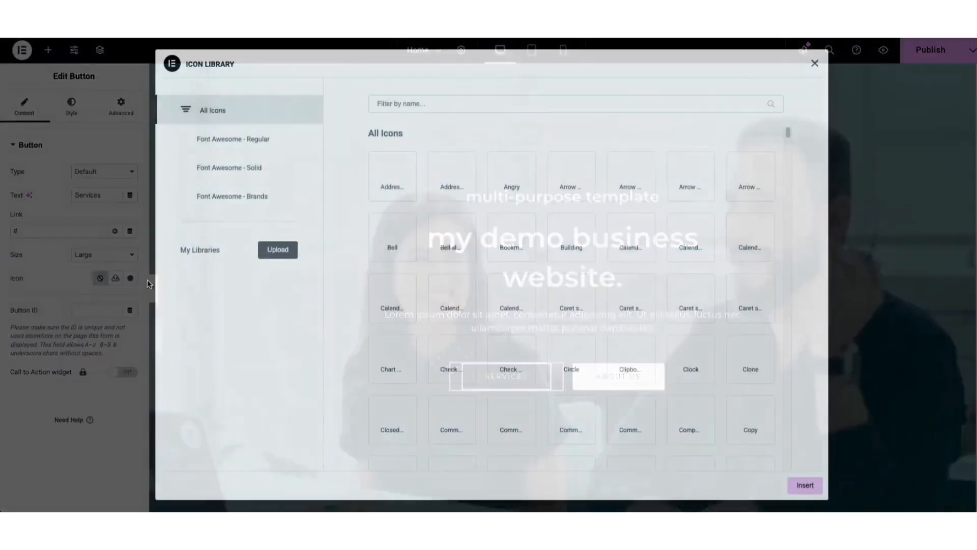
left_click_drag(788, 135, 788, 146)
left_click(815, 64)
left_click(70, 107)
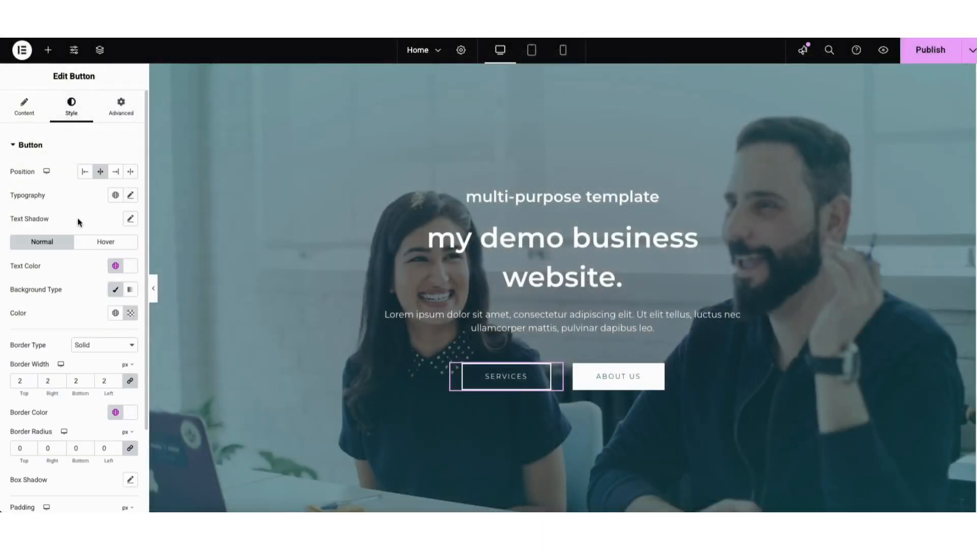
left_click(84, 246)
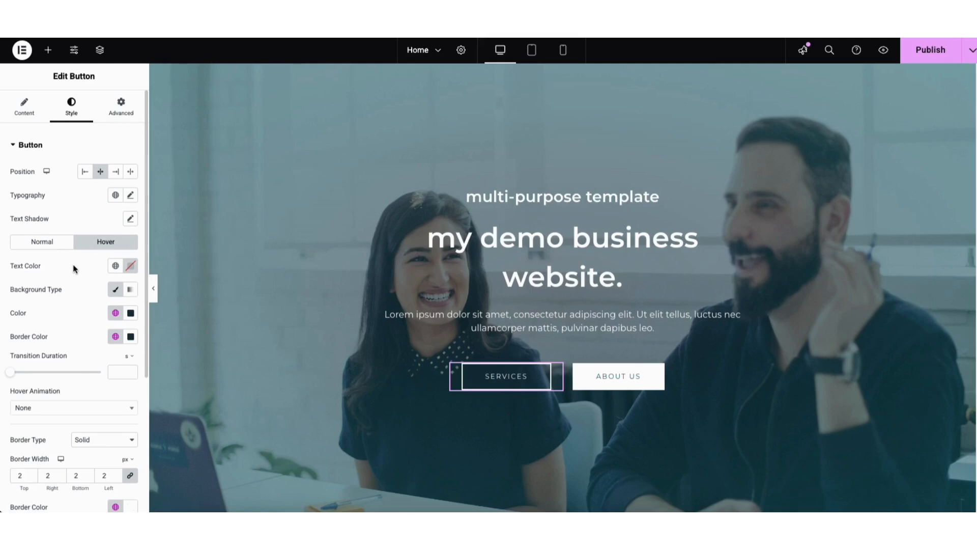
Step: Delete the About Us button from the hero and move the Services button directly beneath the hero paragraph
right_click(595, 378)
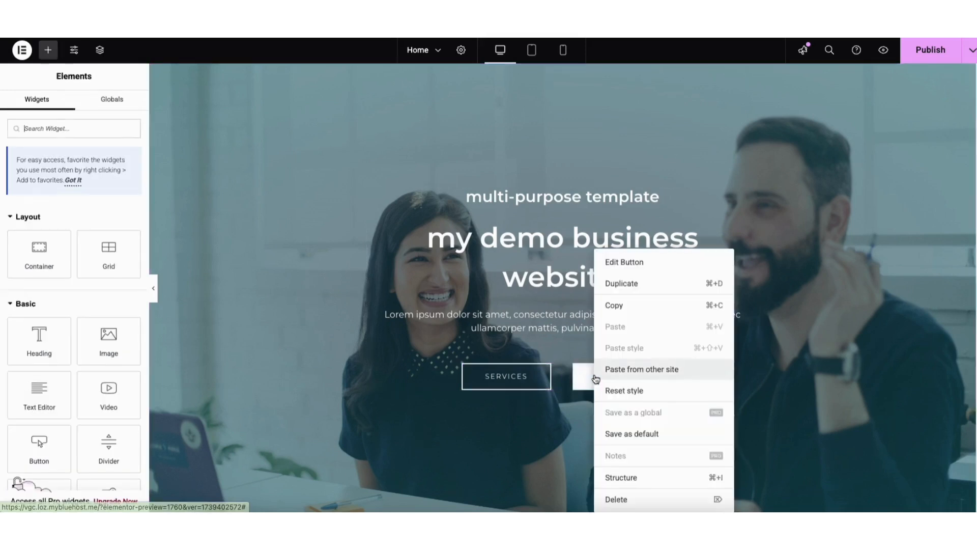
left_click(619, 497)
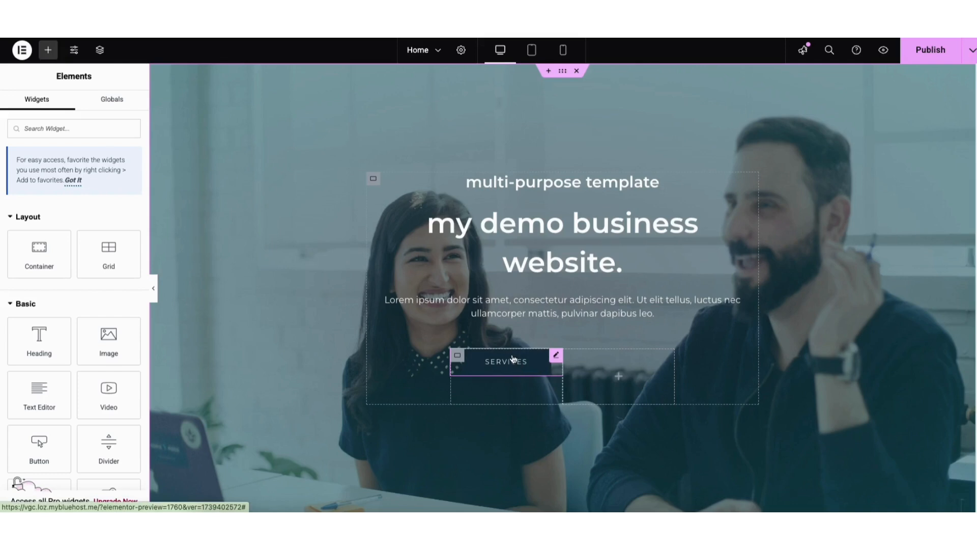
left_click_drag(514, 358, 560, 314)
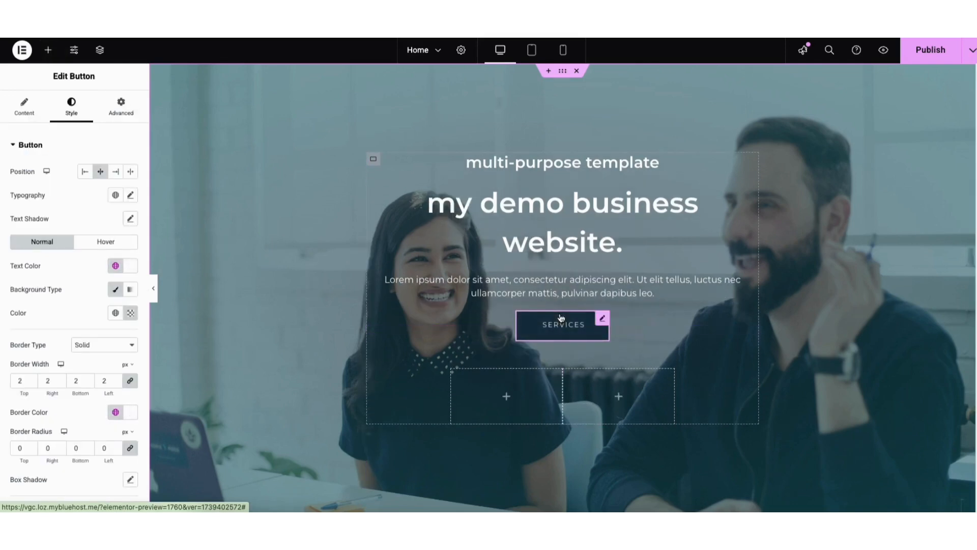
Step: Delete the empty containers below the hero's Services button
right_click(511, 379)
left_click(532, 495)
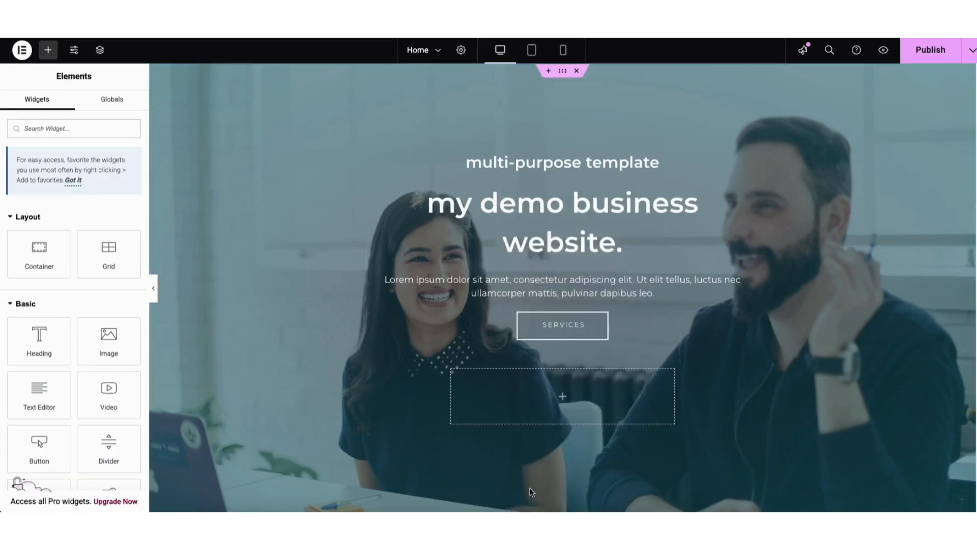
right_click(511, 390)
left_click(531, 499)
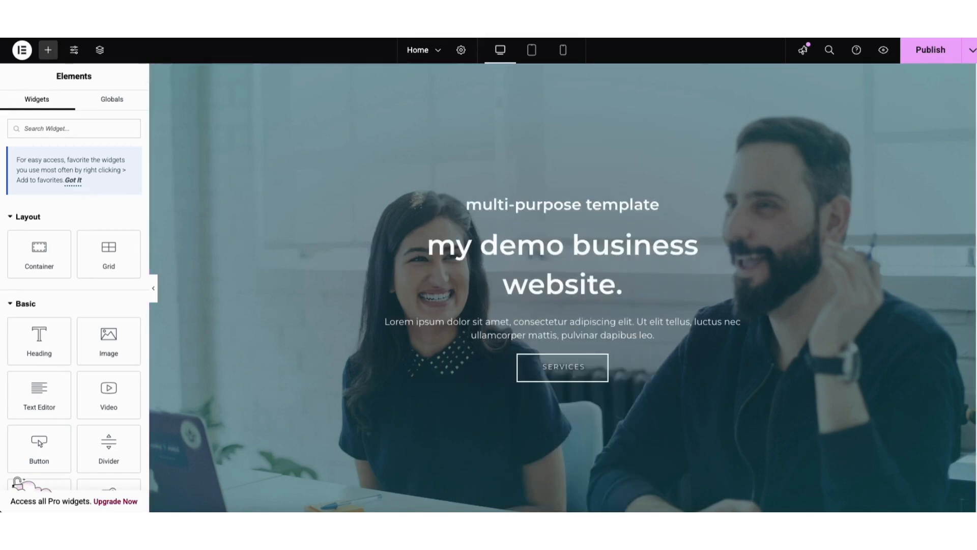
Step: Add a Heading widget below the "amazing things for you" heading, and delete it again
scroll(952, 211, "down", 12)
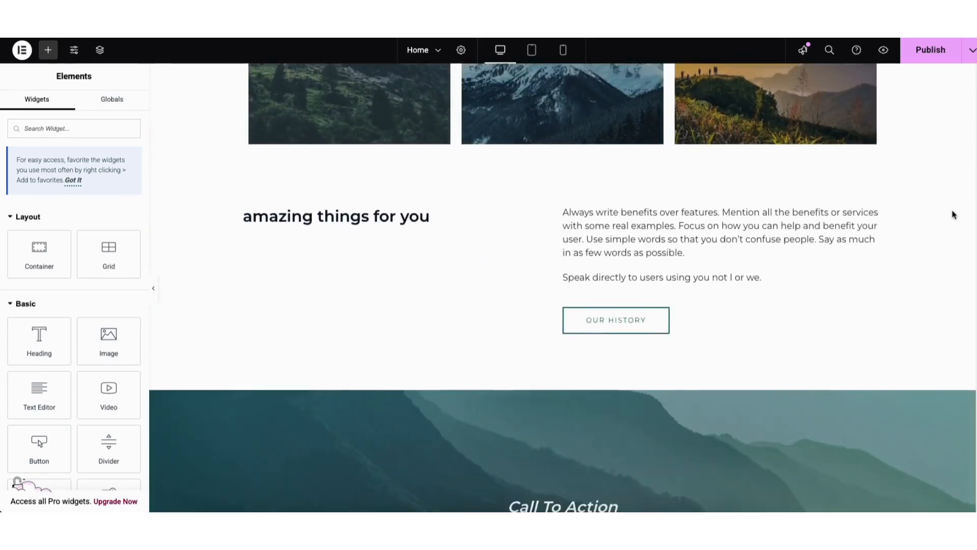
mouse_move(876, 204)
left_mouse_down()
mouse_move(680, 306)
mouse_move(865, 269)
mouse_move(790, 203)
left_mouse_up()
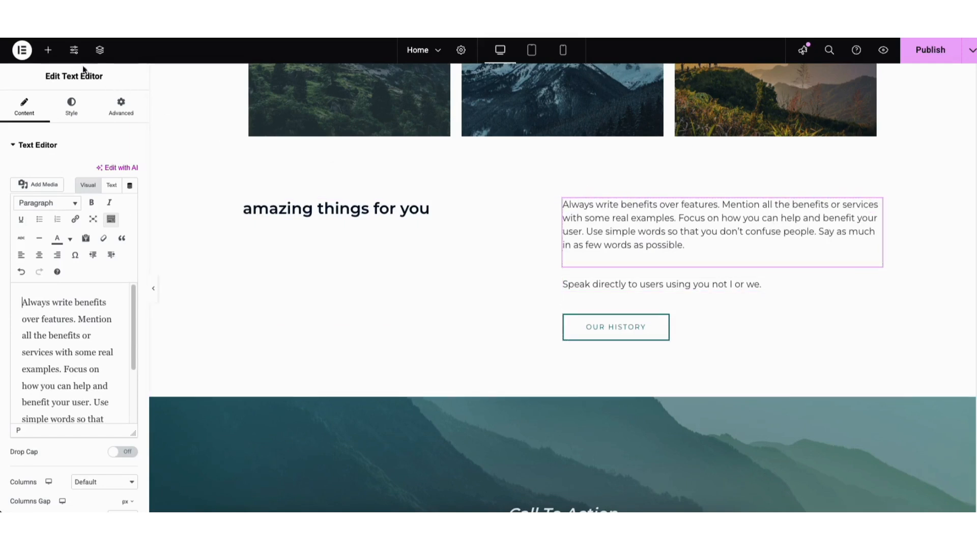
left_click(48, 51)
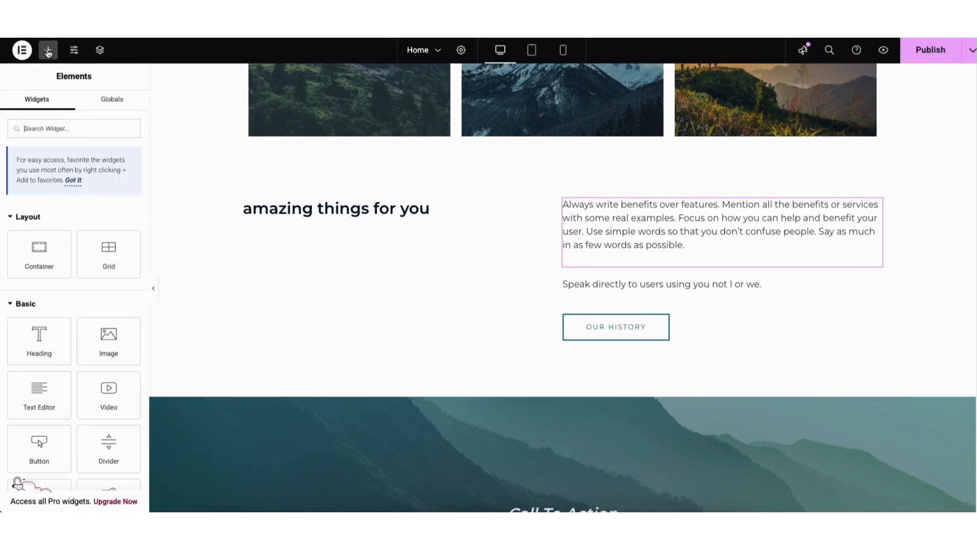
left_click_drag(34, 343, 368, 218)
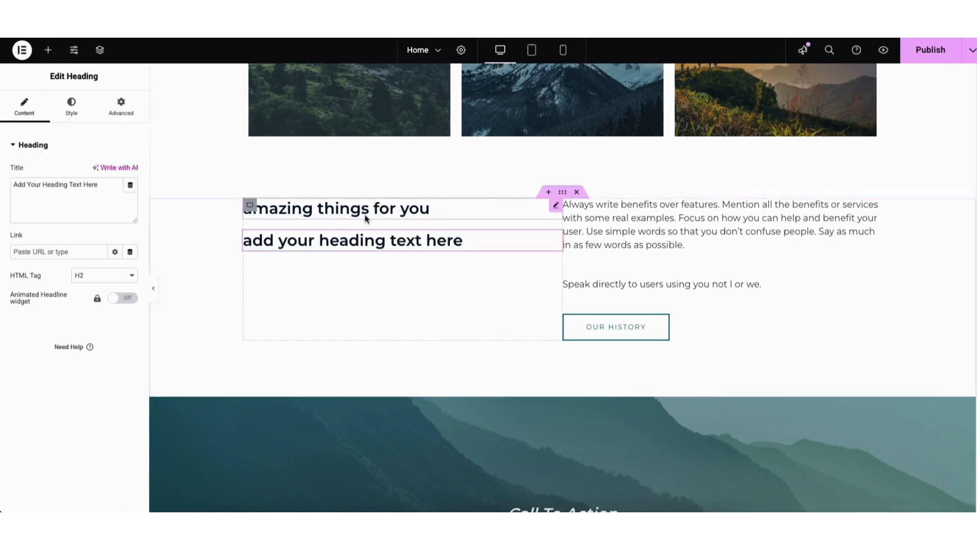
right_click(345, 242)
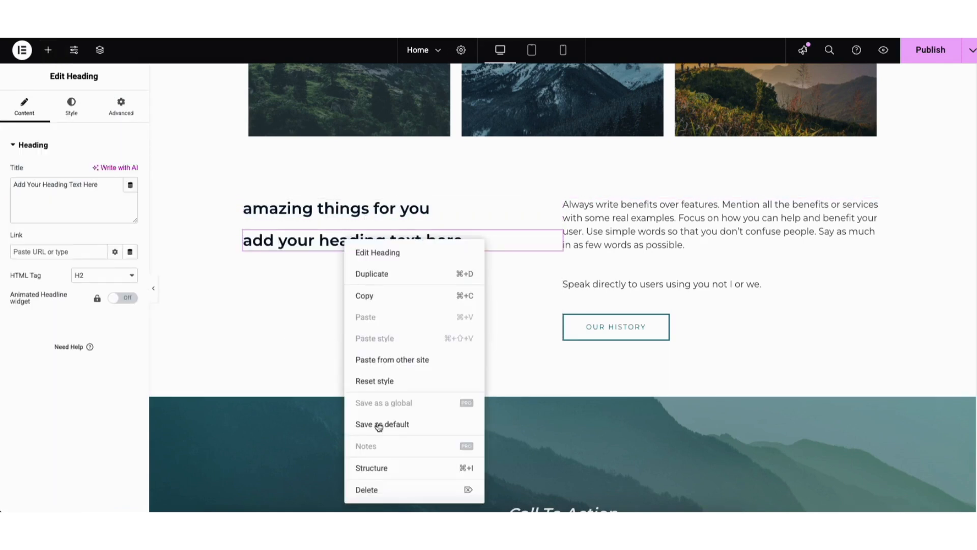
left_click(374, 491)
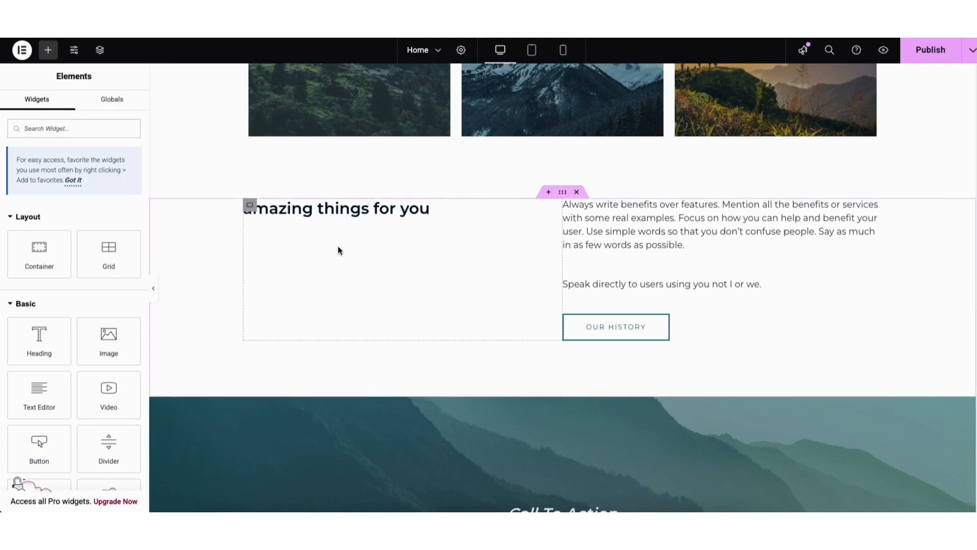
Step: Duplicate the "amazing things for you" heading and return to the service image boxes
right_click(336, 211)
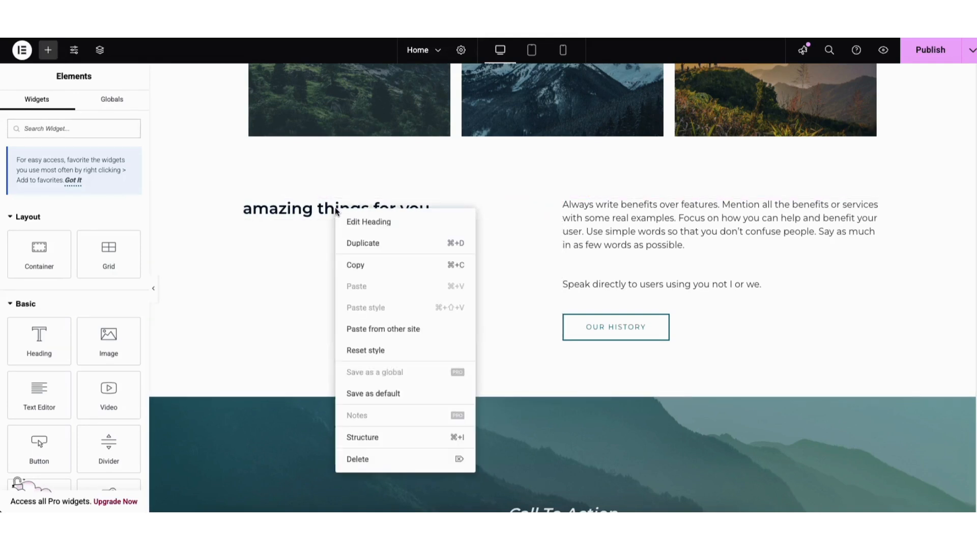
left_click(358, 243)
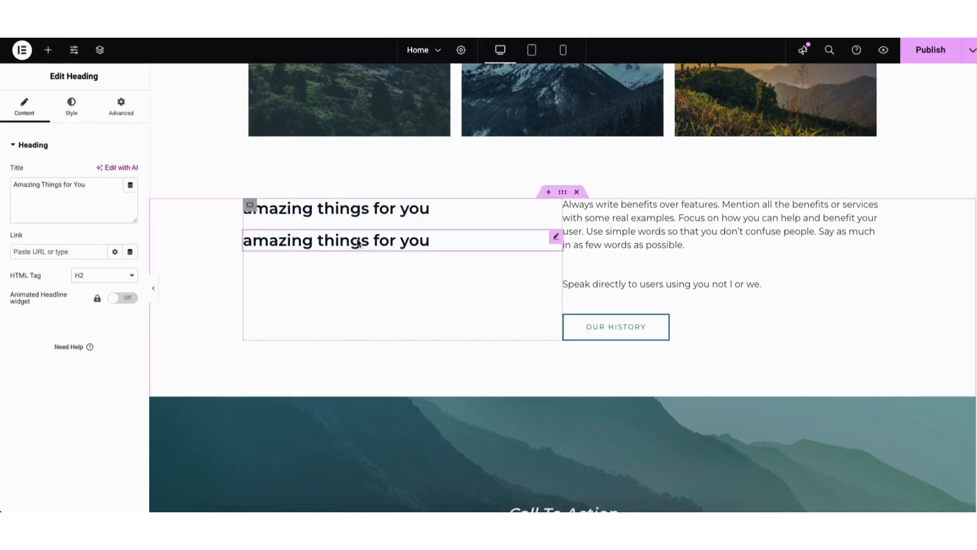
scroll(969, 175, "up", 4)
scroll(968, 174, "up", 2)
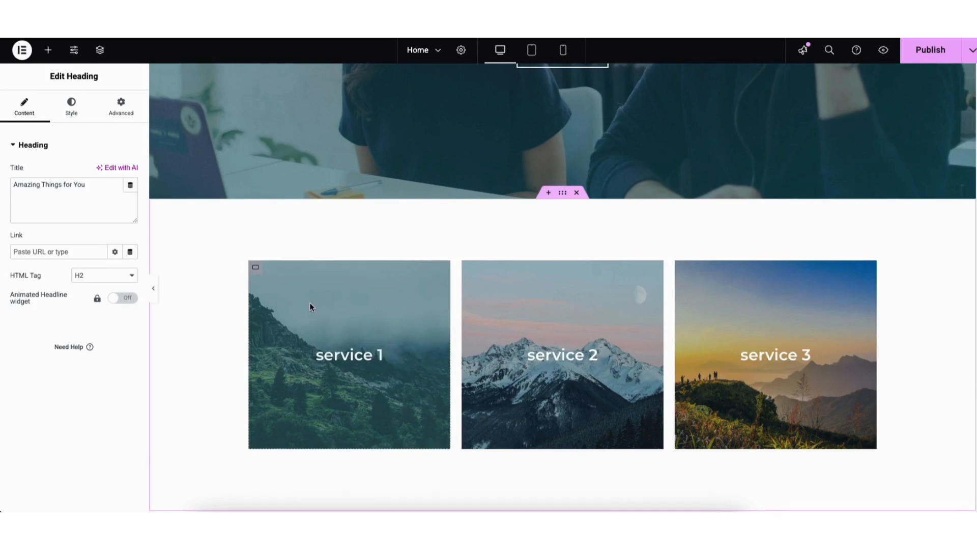
Step: Open the background style settings of the service 1 container
left_click(256, 270)
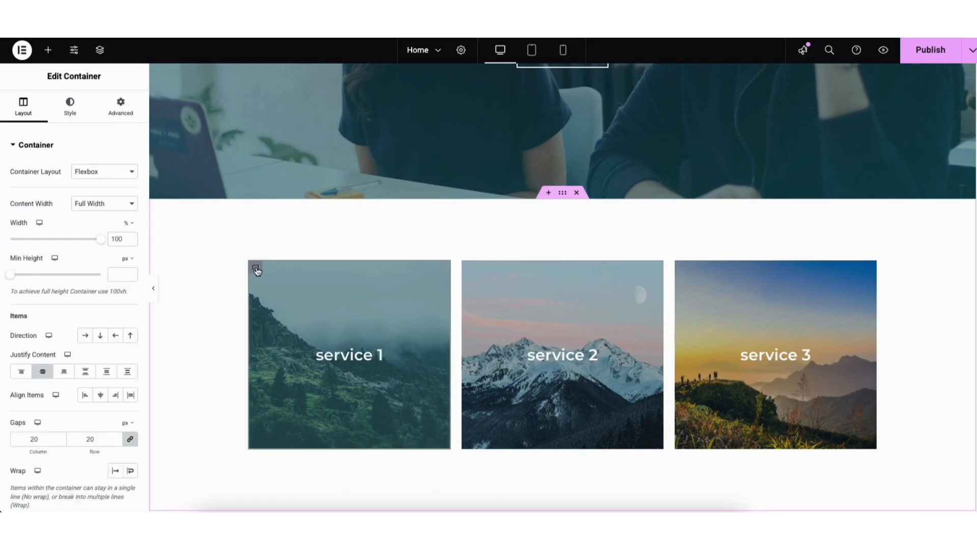
left_click(67, 110)
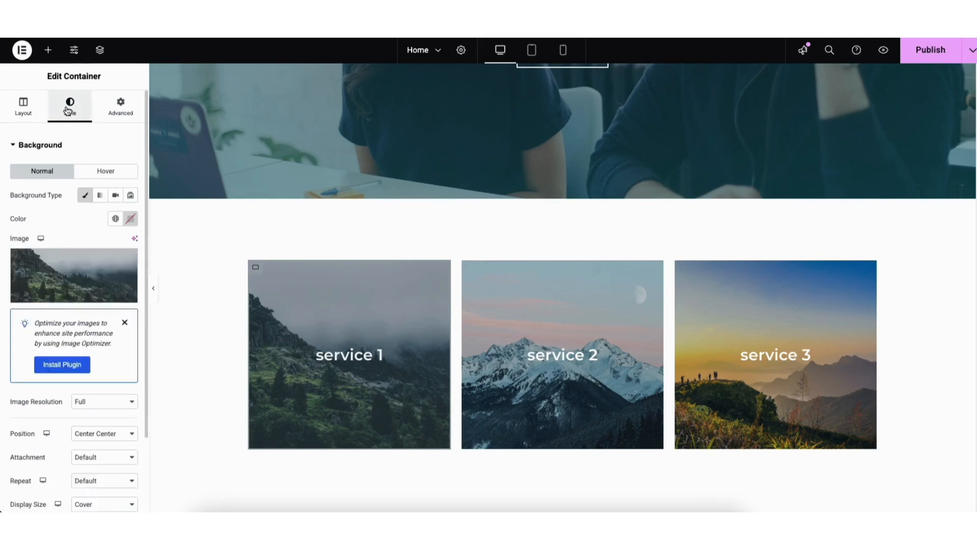
mouse_move(71, 276)
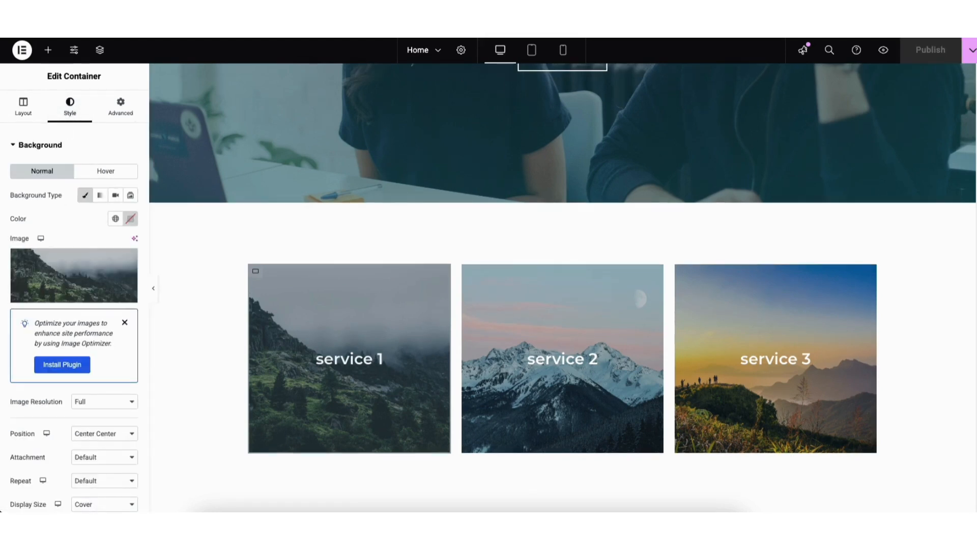
Step: Import the three-column block of Feature One, Two and Three image cards from the template library into the empty area above the footer
scroll(967, 393, "down", 15)
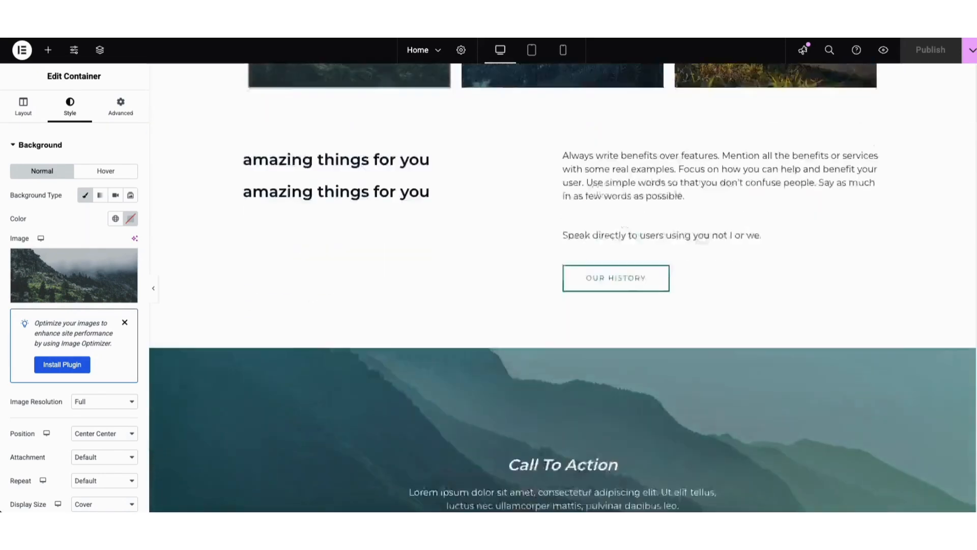
scroll(967, 394, "down", 1)
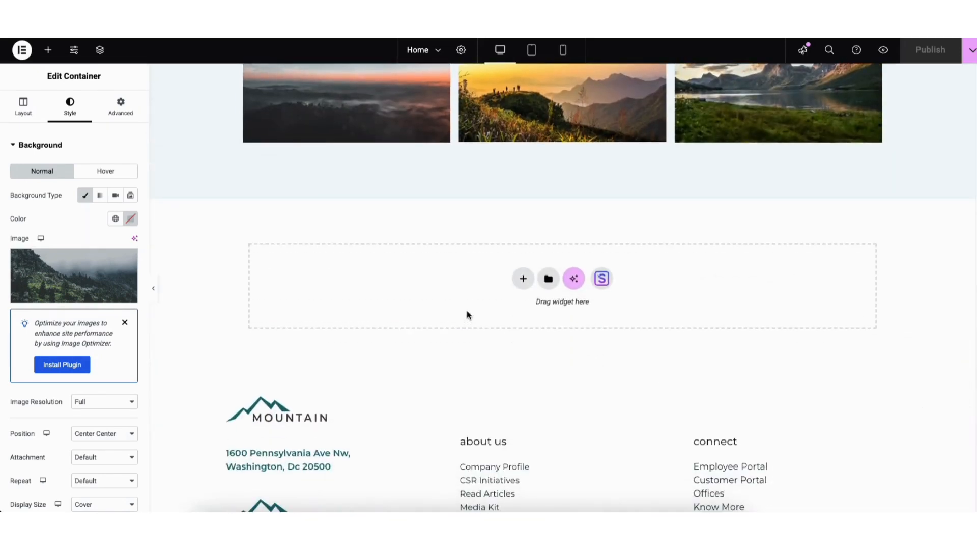
left_click(602, 279)
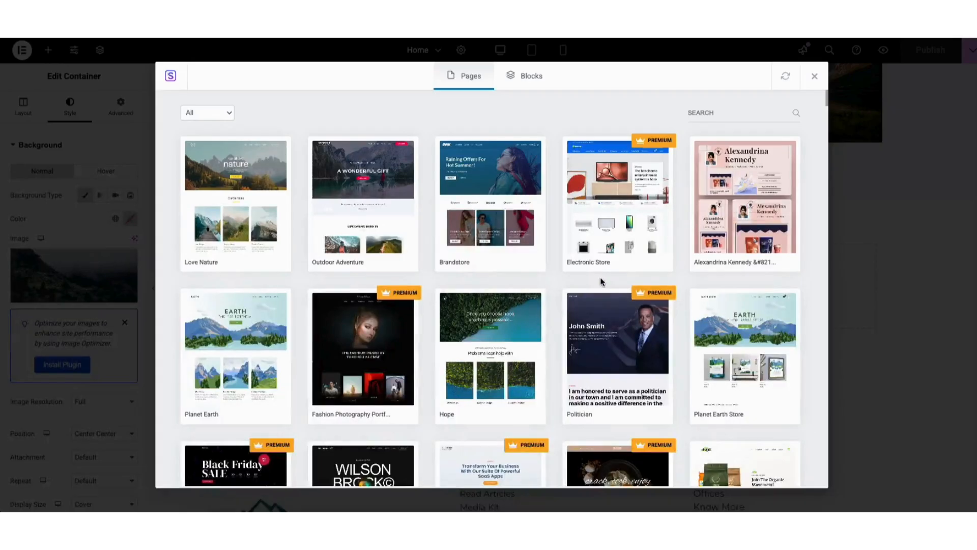
left_click(528, 78)
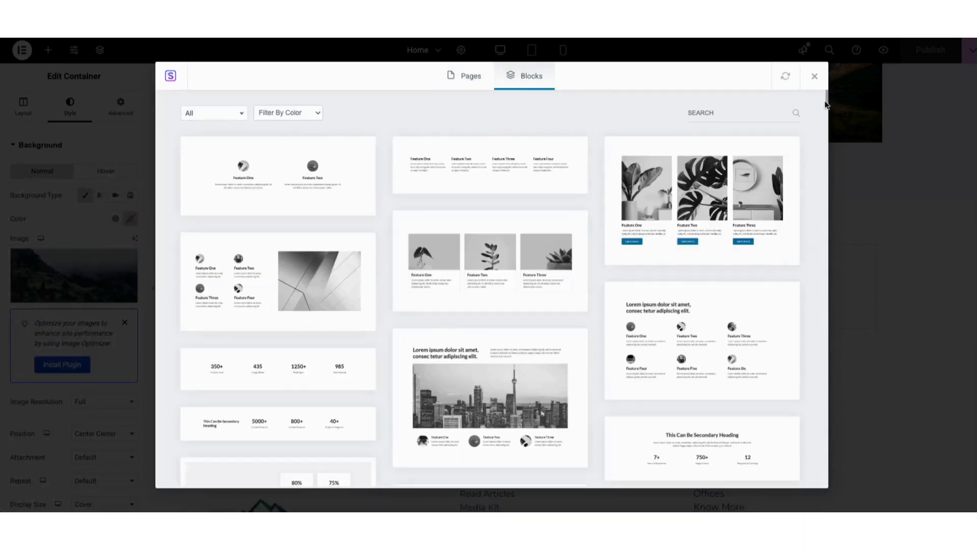
left_click_drag(828, 96, 822, 162)
scroll(821, 162, "up", 20)
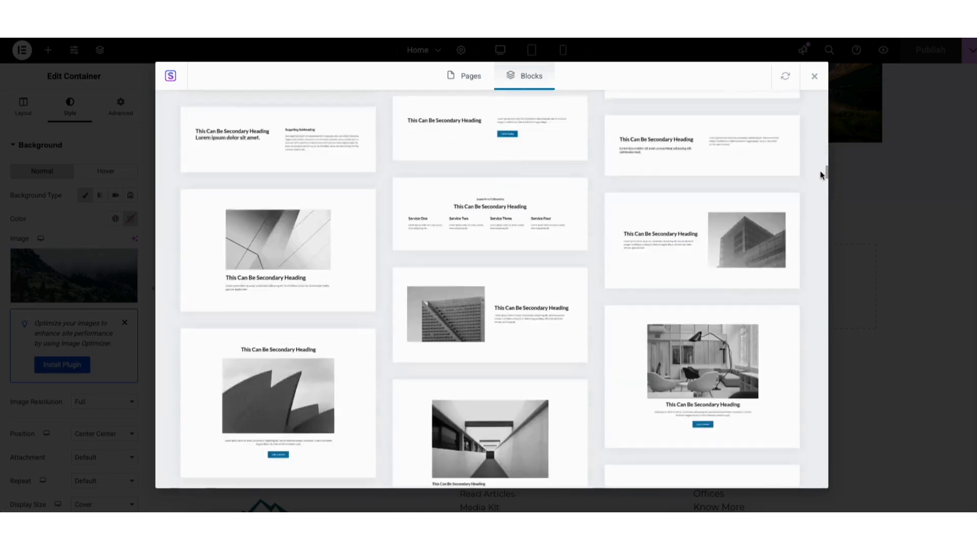
left_click(231, 117)
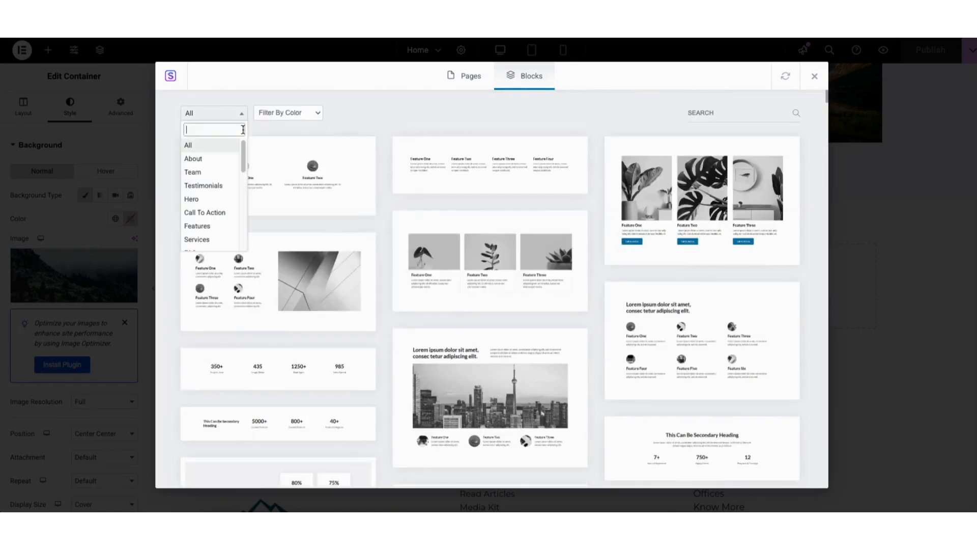
left_click_drag(244, 152, 252, 224)
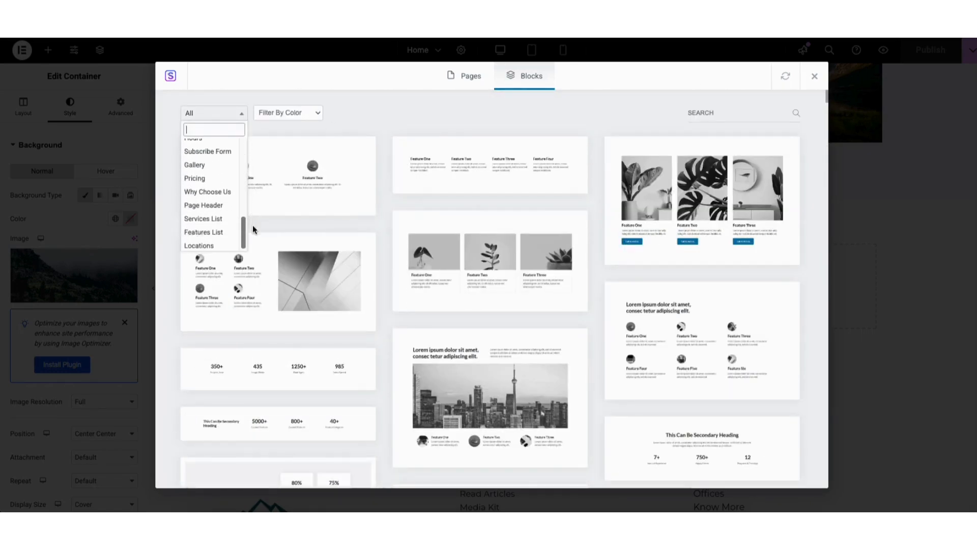
left_click(443, 108)
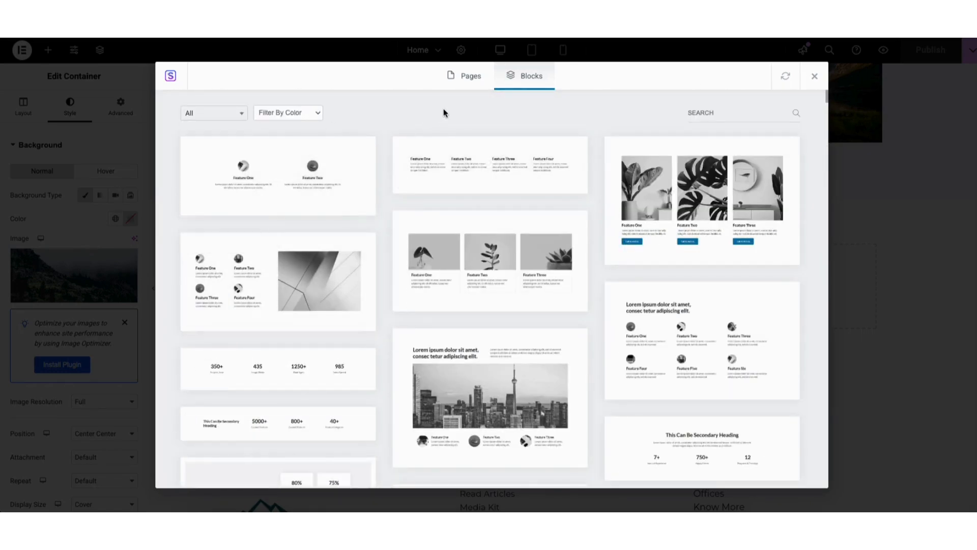
left_click(448, 270)
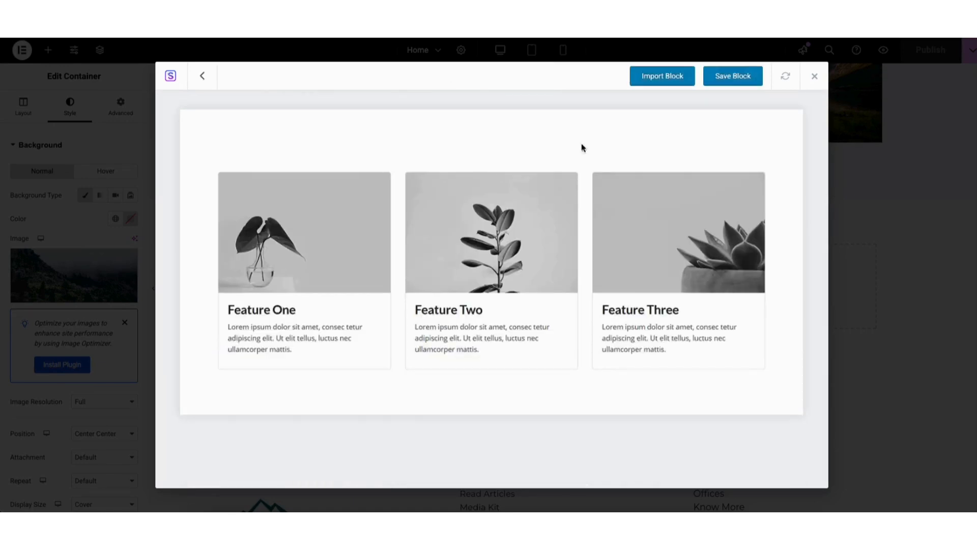
left_click(645, 76)
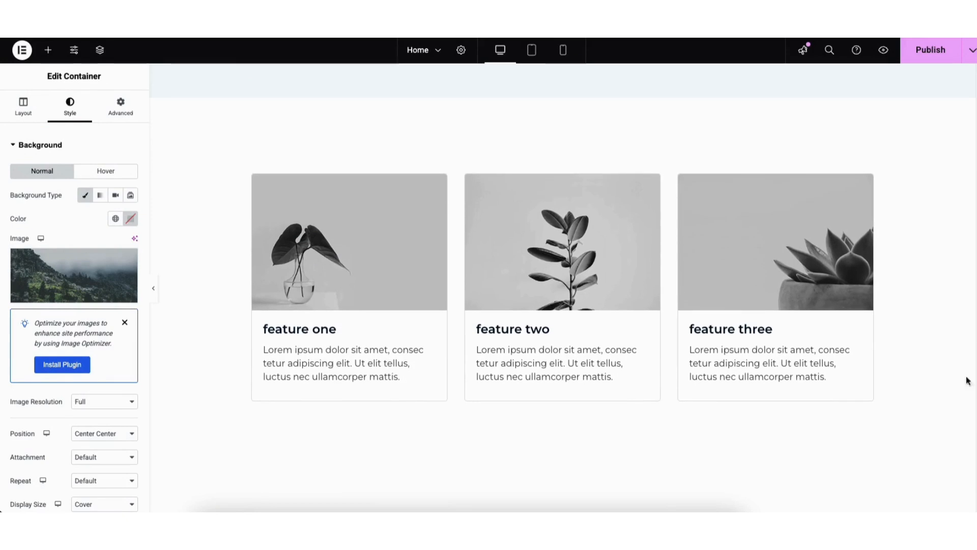
Step: Try adjusting the background color of the new features section
right_click(201, 150)
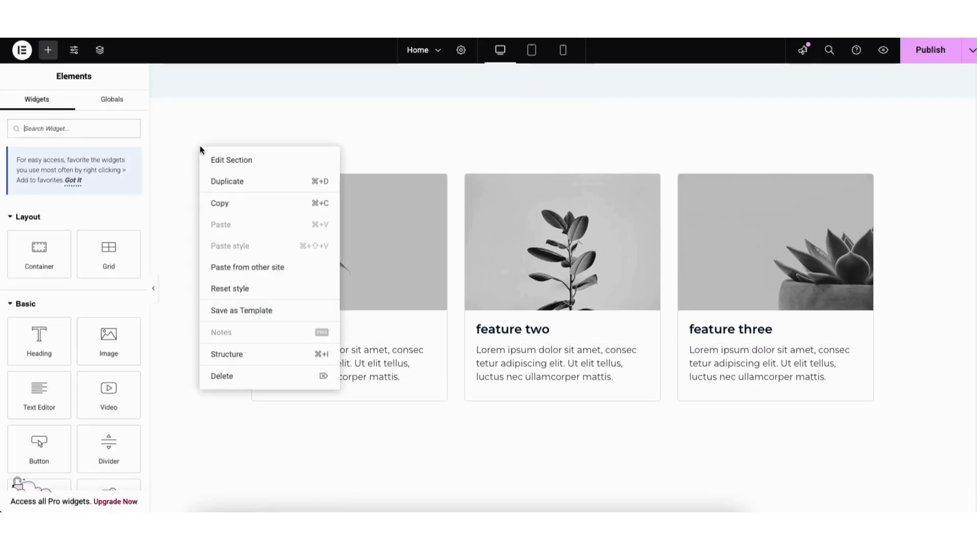
left_click(237, 160)
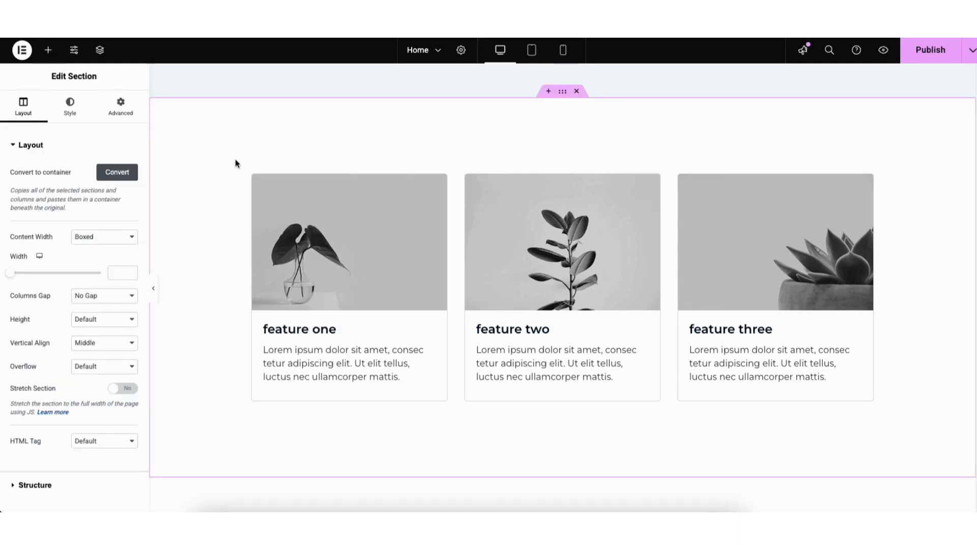
left_click(70, 107)
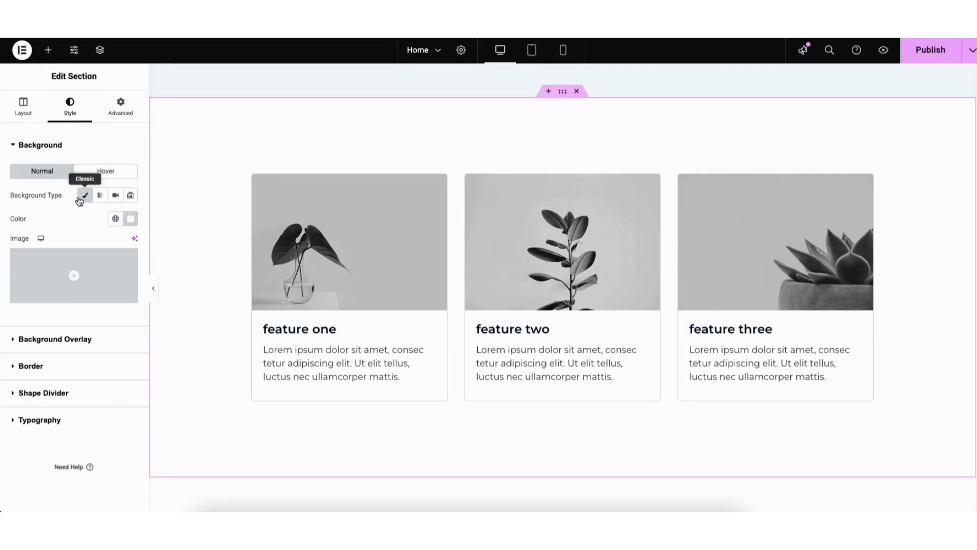
left_click(131, 220)
mouse_move(67, 264)
left_mouse_down()
mouse_move(197, 267)
mouse_move(193, 350)
mouse_move(56, 260)
left_mouse_up()
left_click(190, 167)
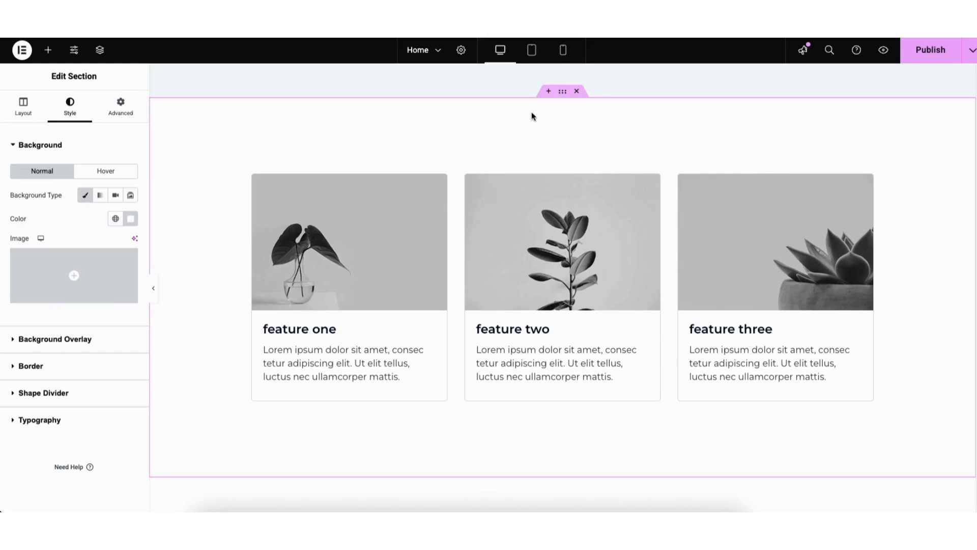
Step: Add a three-column flexbox container with a wide middle column above the features section
left_click(548, 92)
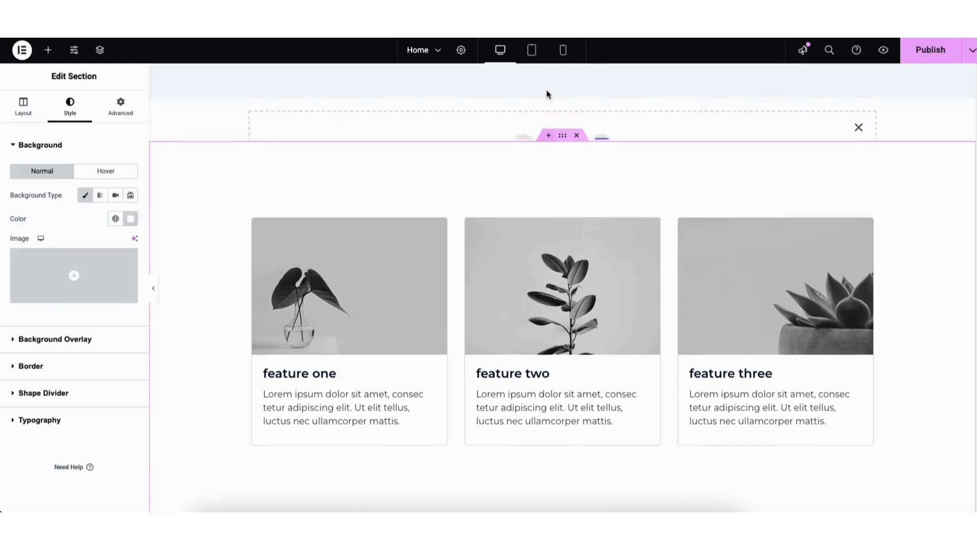
left_click(521, 150)
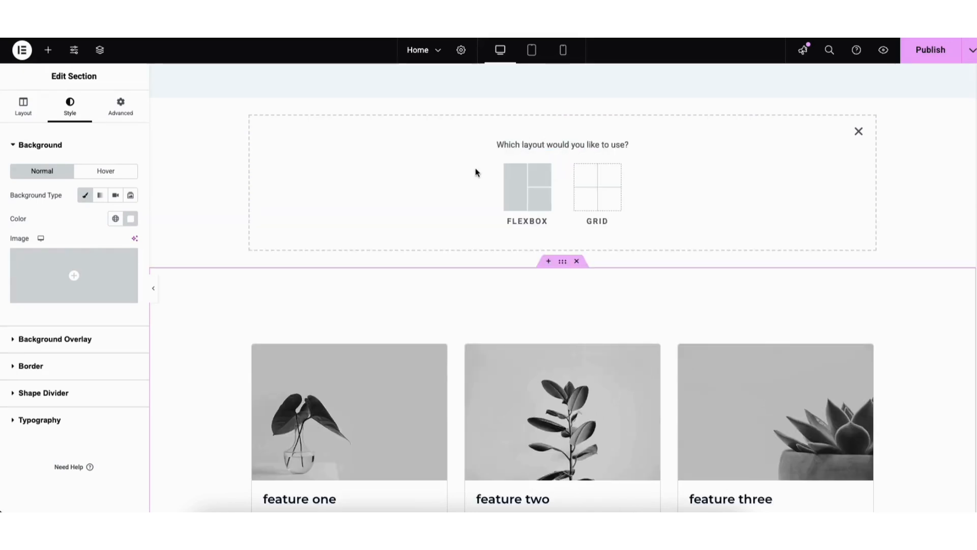
left_click(513, 186)
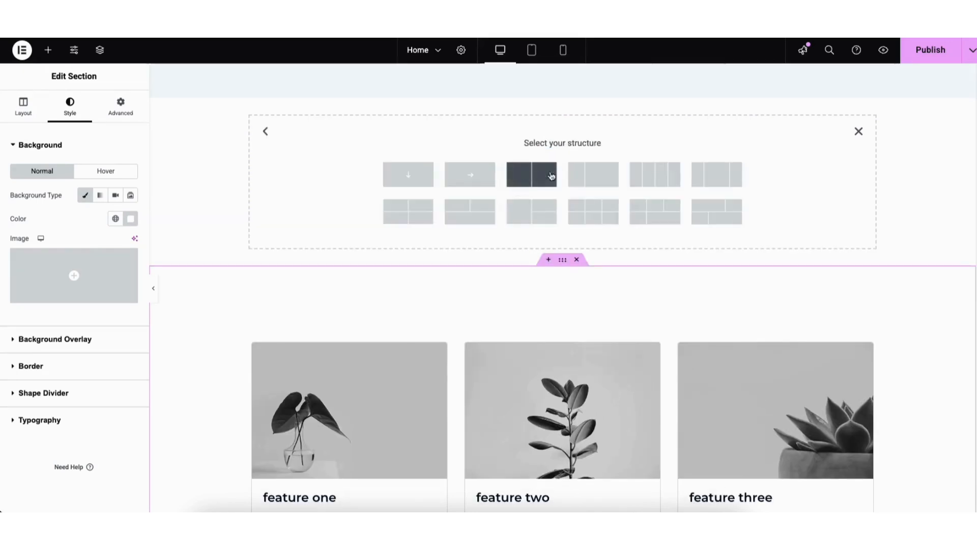
left_click(714, 180)
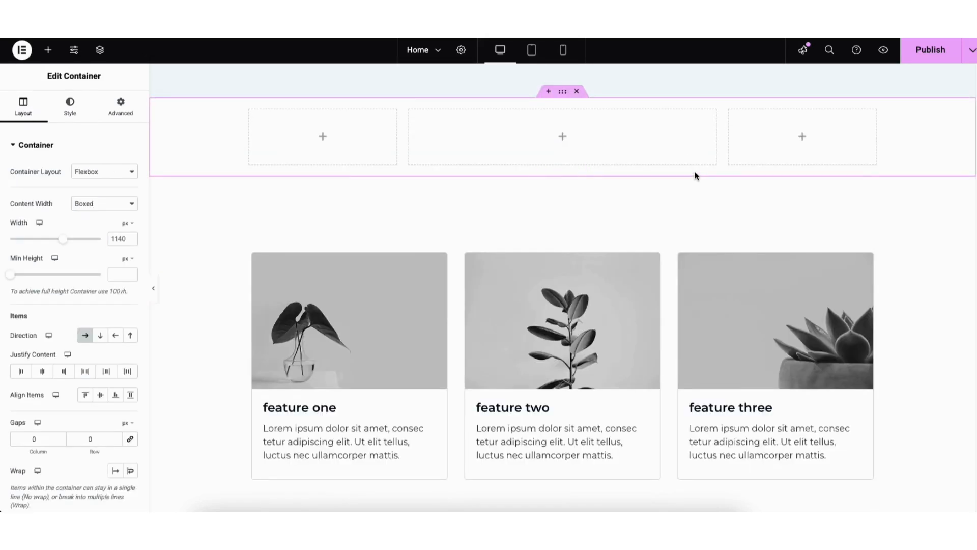
Step: Place a Heading widget in the middle column of the new container, and delete the whole container
left_click(48, 49)
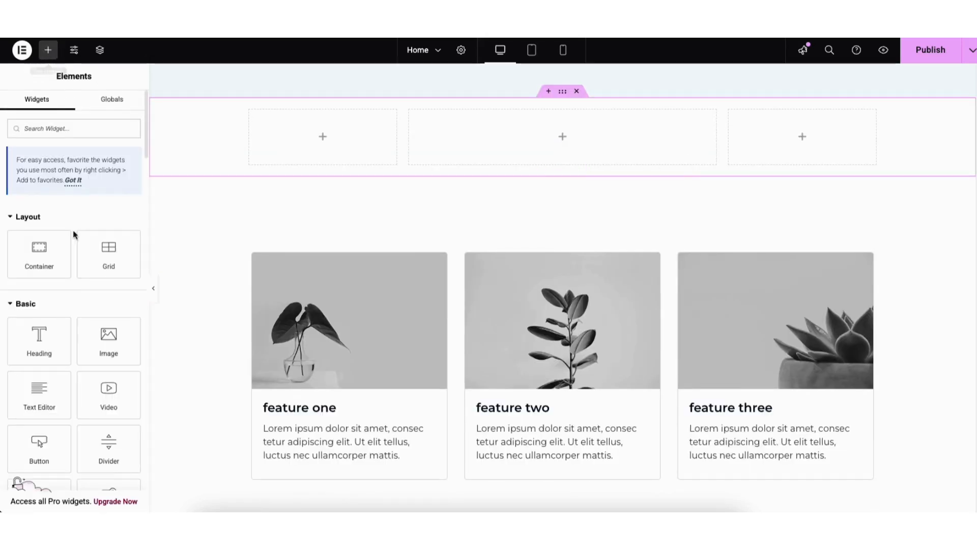
left_click_drag(37, 334, 538, 147)
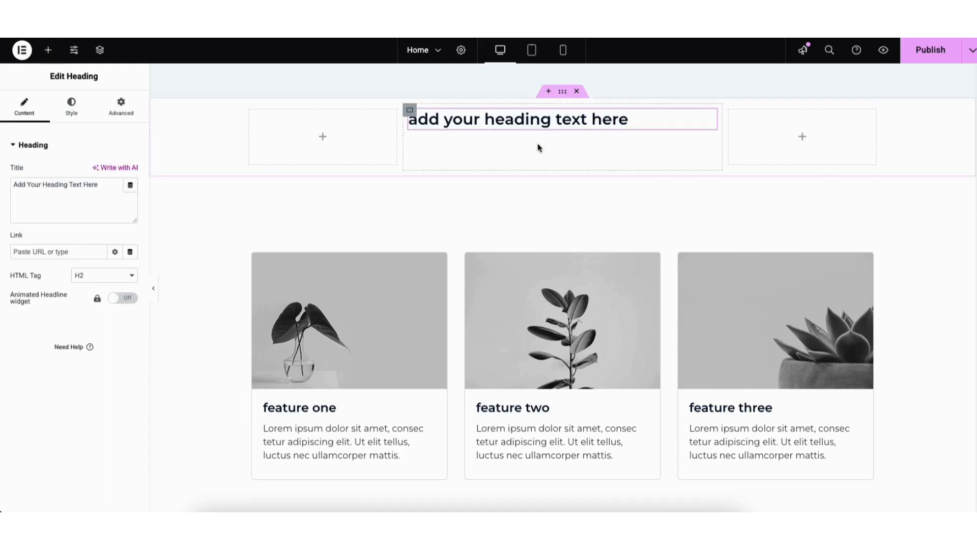
left_click(577, 91)
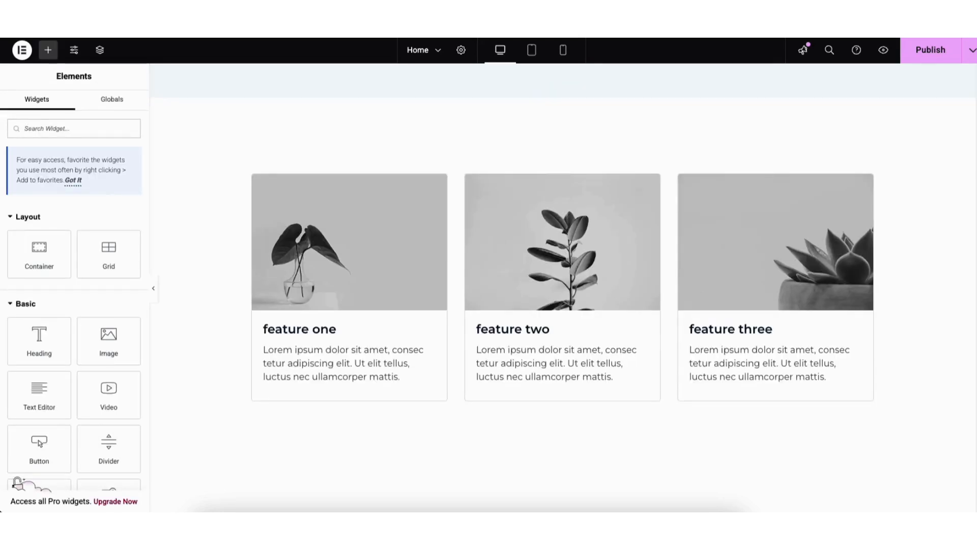
scroll(605, 241, "up", 1)
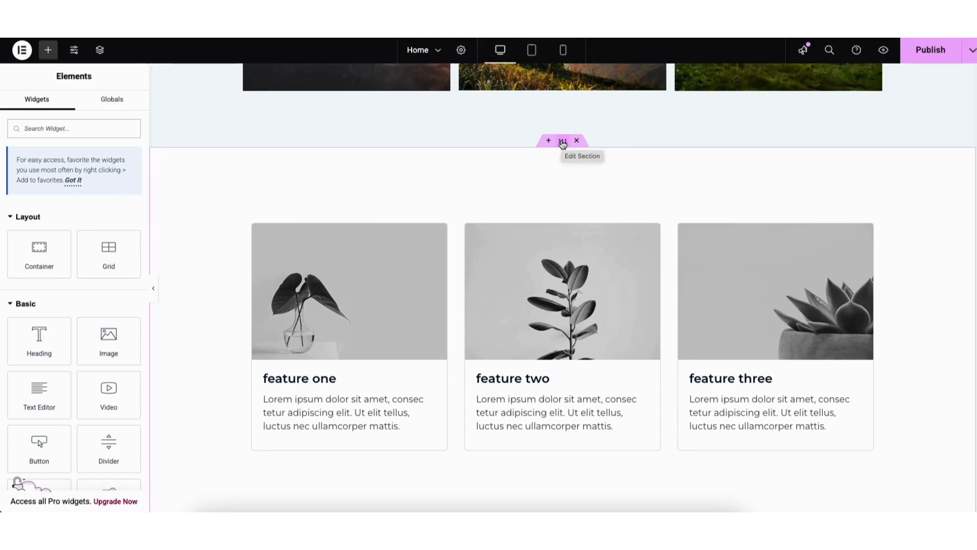
left_click_drag(562, 144, 500, 128)
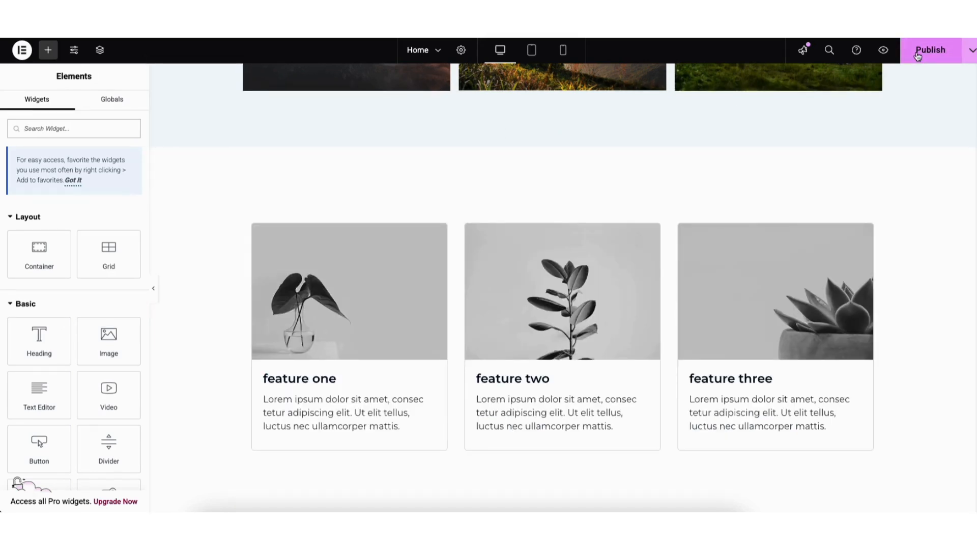
left_click(972, 53)
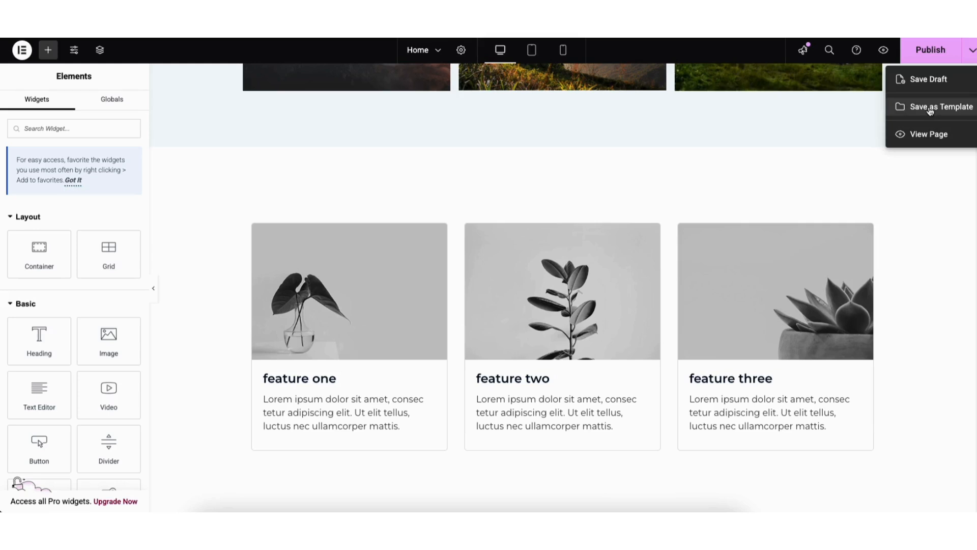
left_click(871, 116)
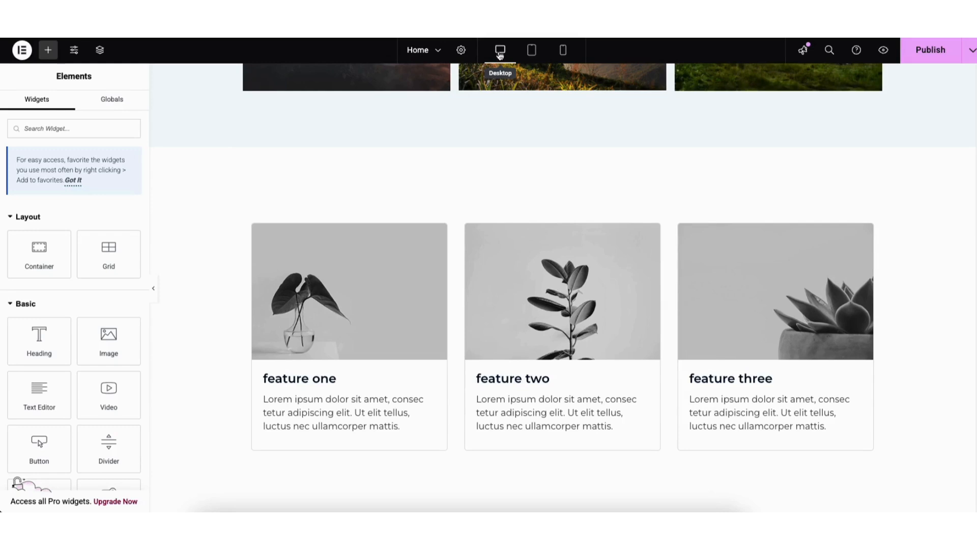
Step: Preview the home page in tablet and mobile portrait views and return to the desktop view
left_click(531, 51)
left_click_drag(783, 391, 759, 61)
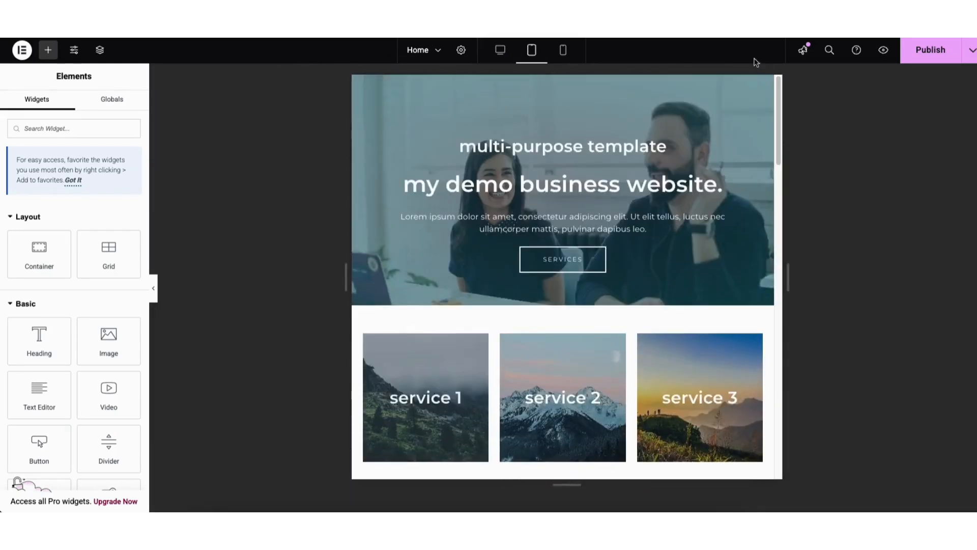
left_click(562, 50)
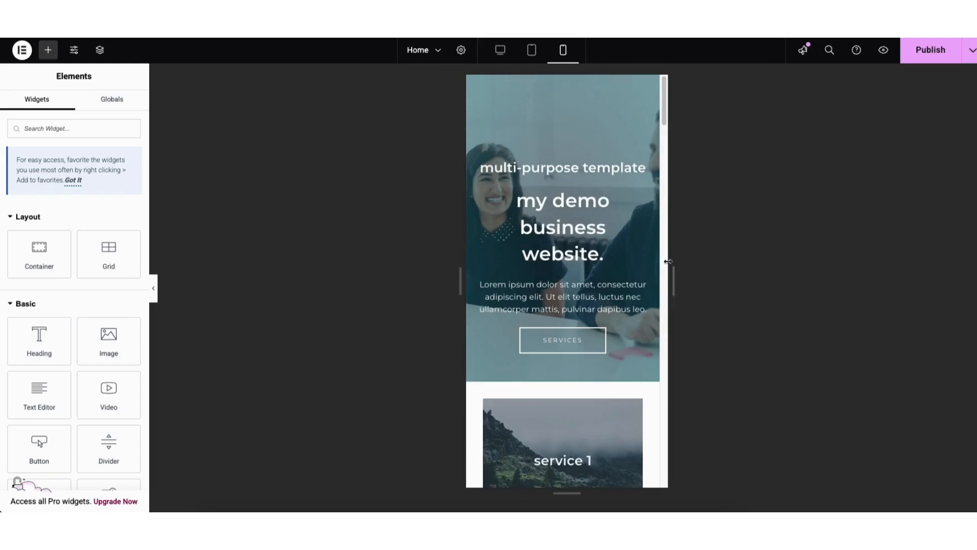
left_click_drag(664, 106, 659, 68)
left_click(500, 50)
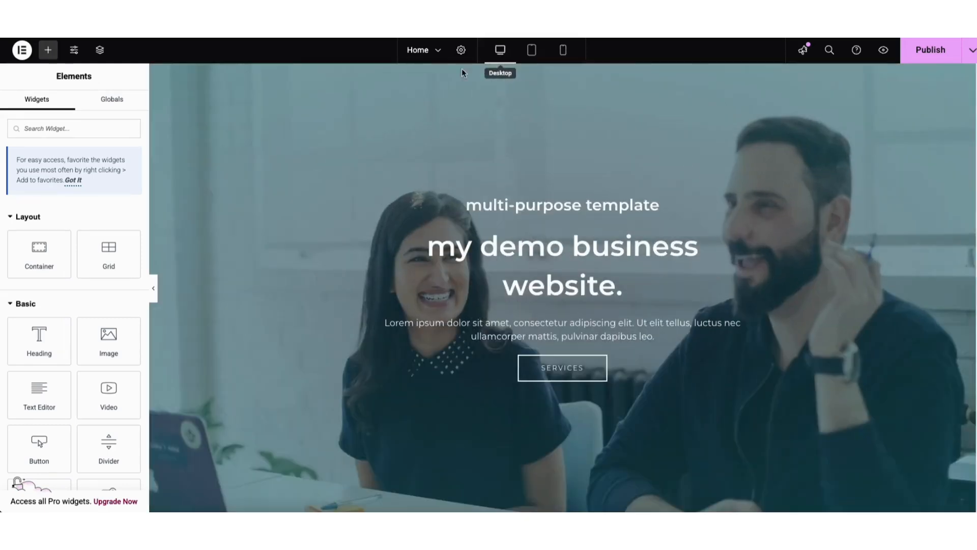
Step: View the Site Settings options and return to the widget list
left_click(75, 52)
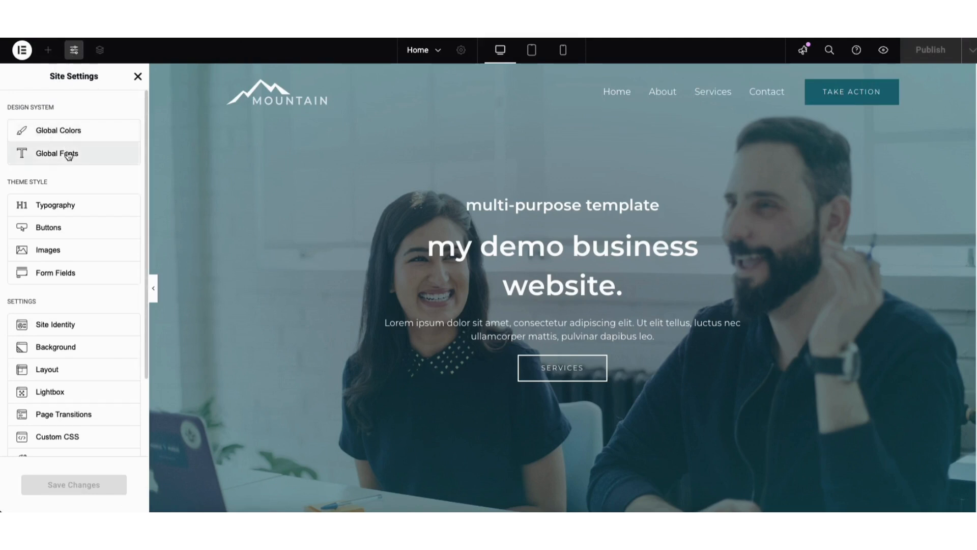
left_click(138, 76)
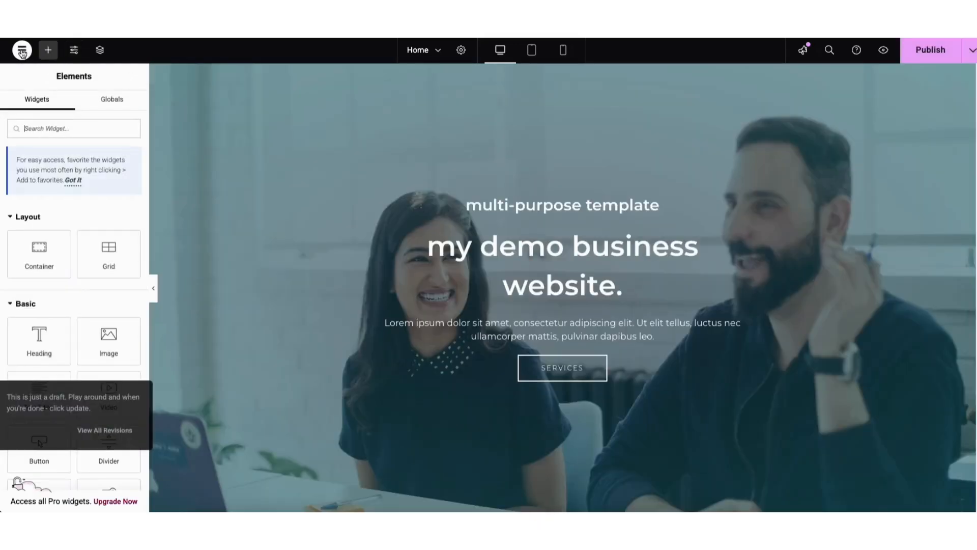
Step: Open the home page's history and show its list of revisions
left_click(22, 50)
left_click(49, 98)
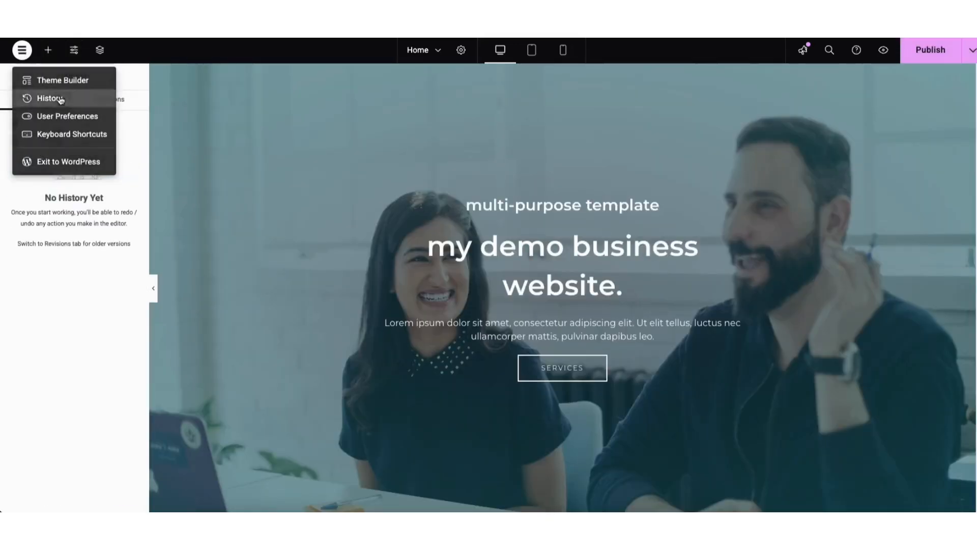
left_click(111, 101)
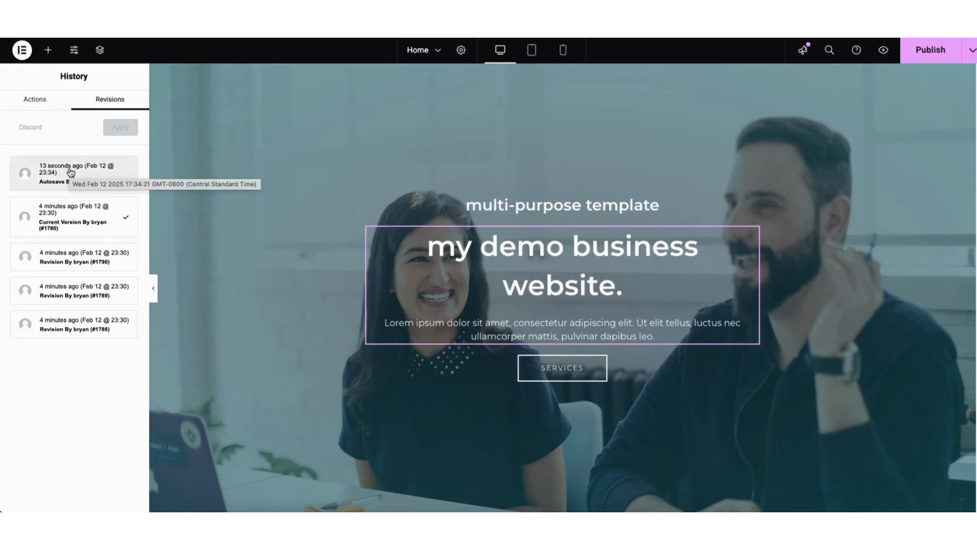
Step: Exit the page editor to WordPress and show the refreshed list of all pages
left_click(22, 53)
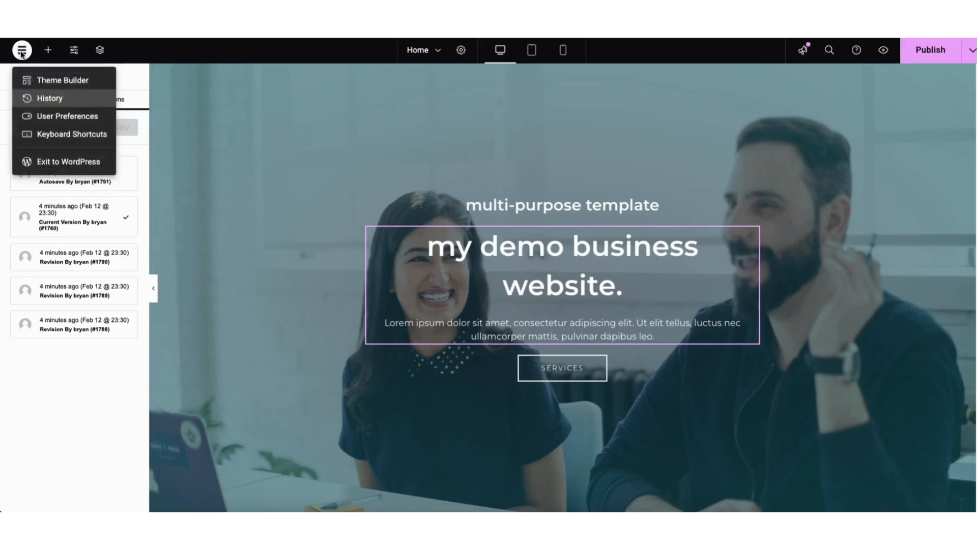
left_click(52, 162)
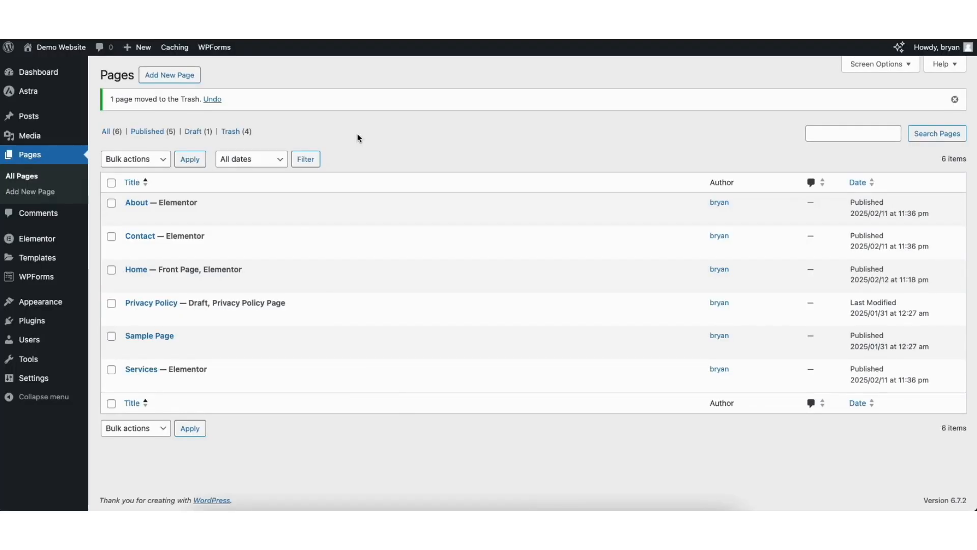
left_click(23, 177)
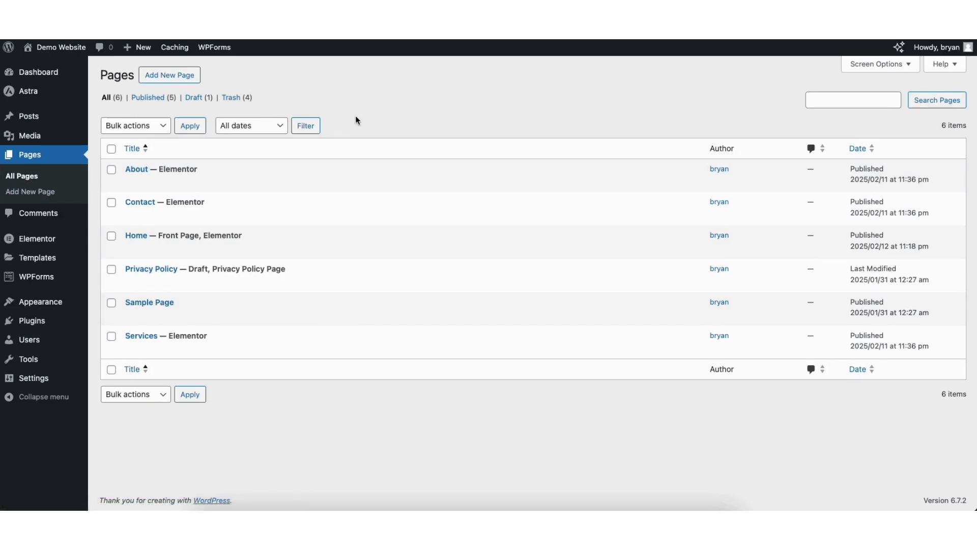
Step: View the media library and the list of all posts
mouse_move(28, 137)
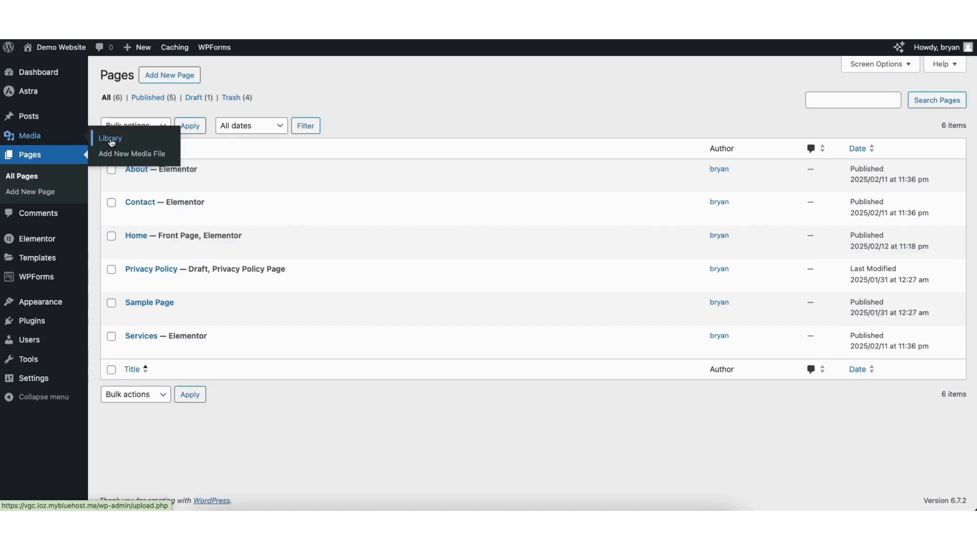
left_click(111, 141)
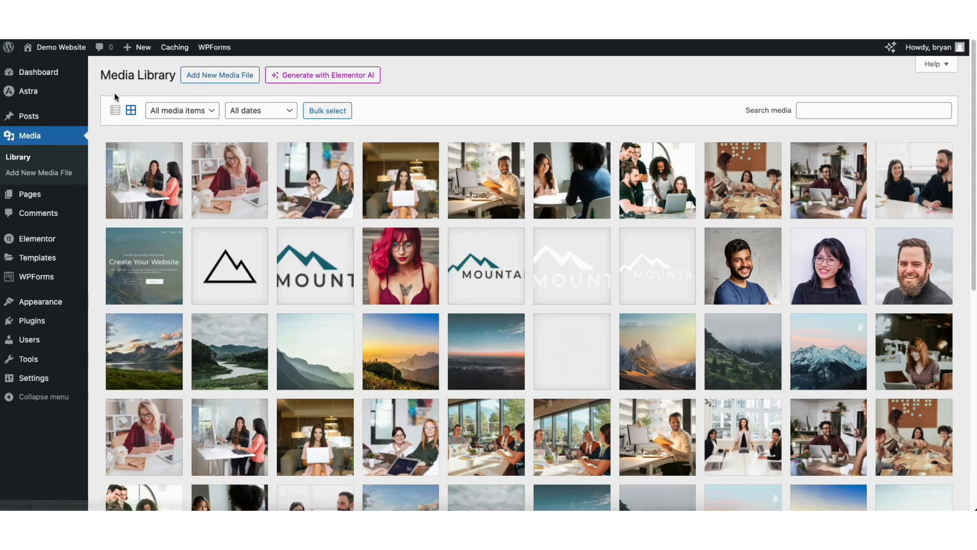
mouse_move(30, 120)
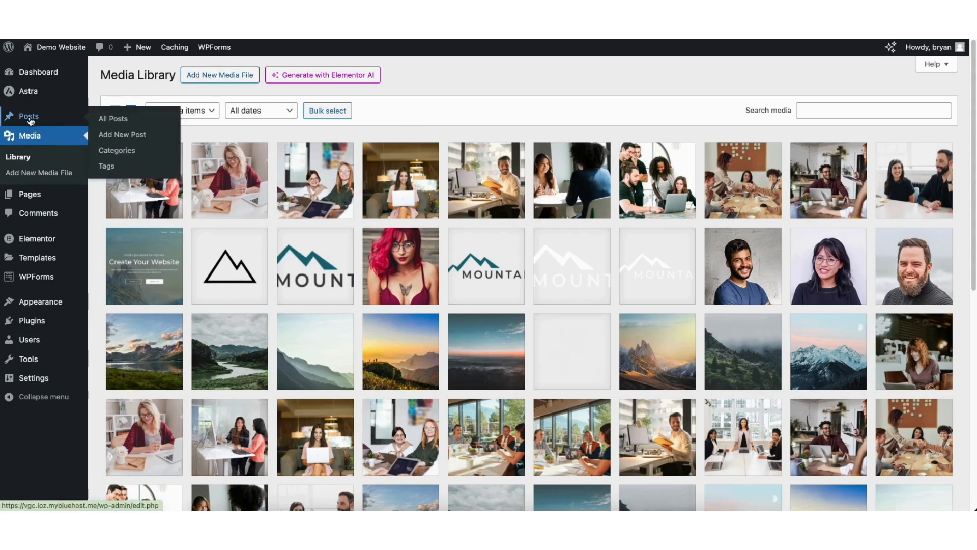
left_click(117, 121)
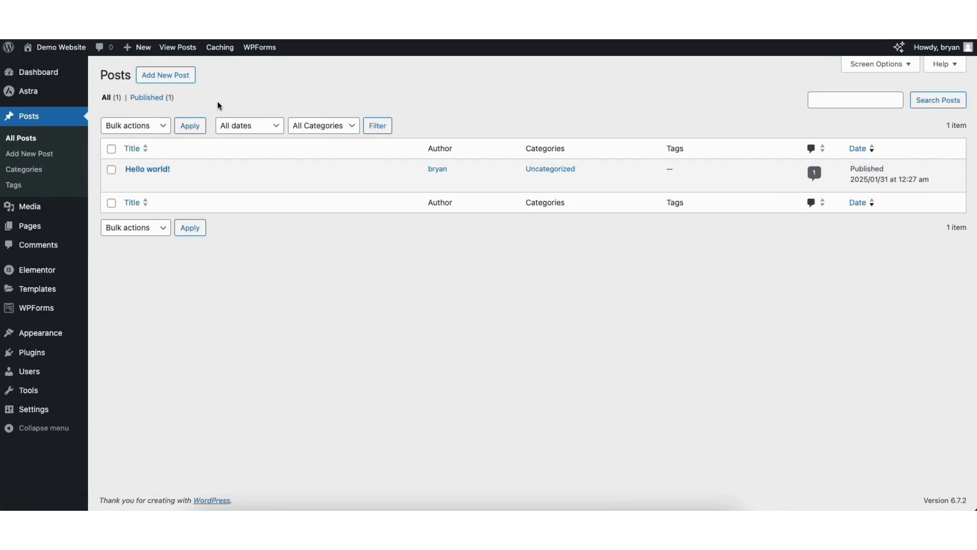
Step: View the comments list with its moderation options and the page for adding new plugins
left_click(40, 247)
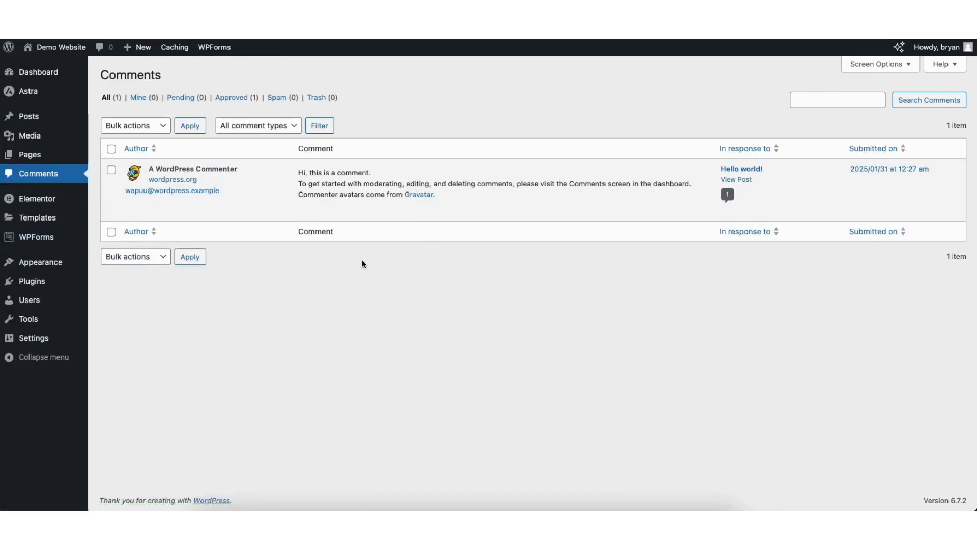
mouse_move(361, 214)
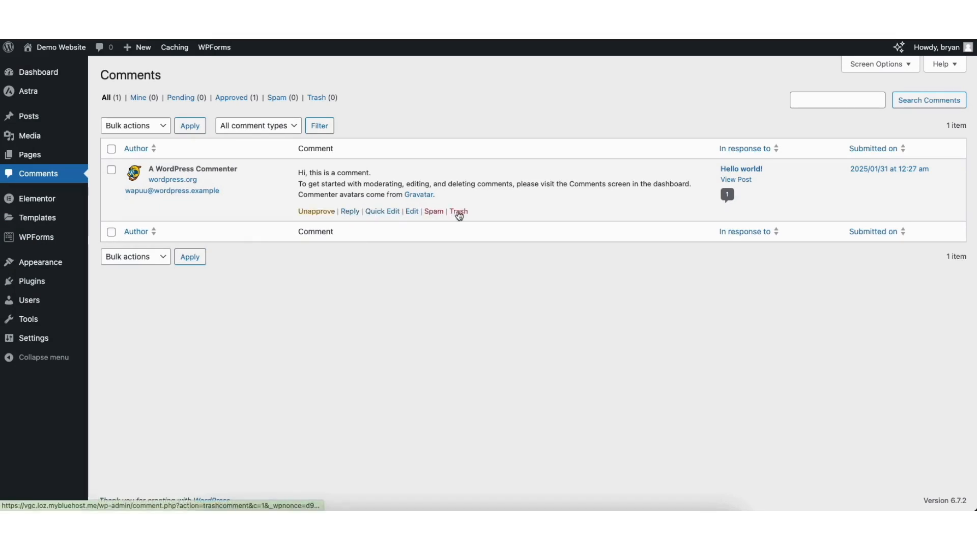
mouse_move(33, 286)
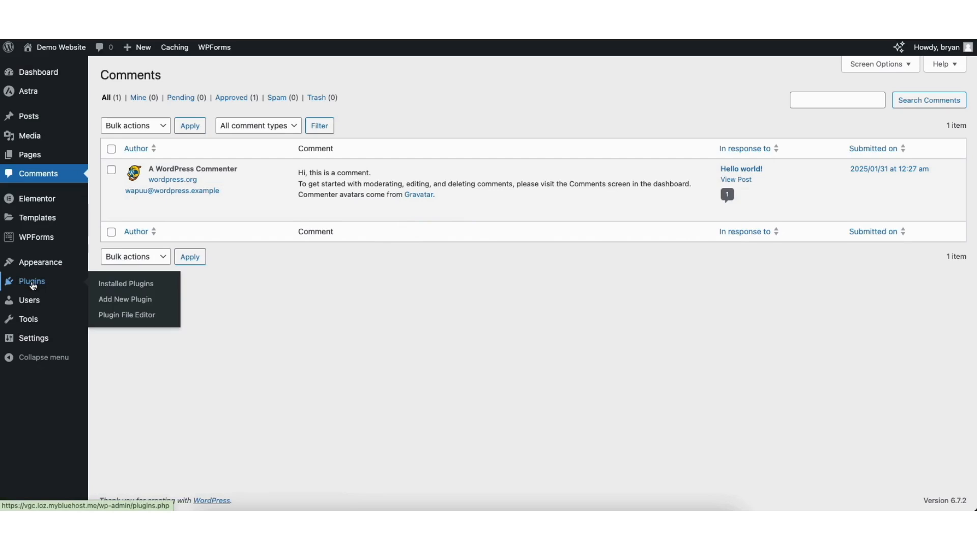
left_click(123, 300)
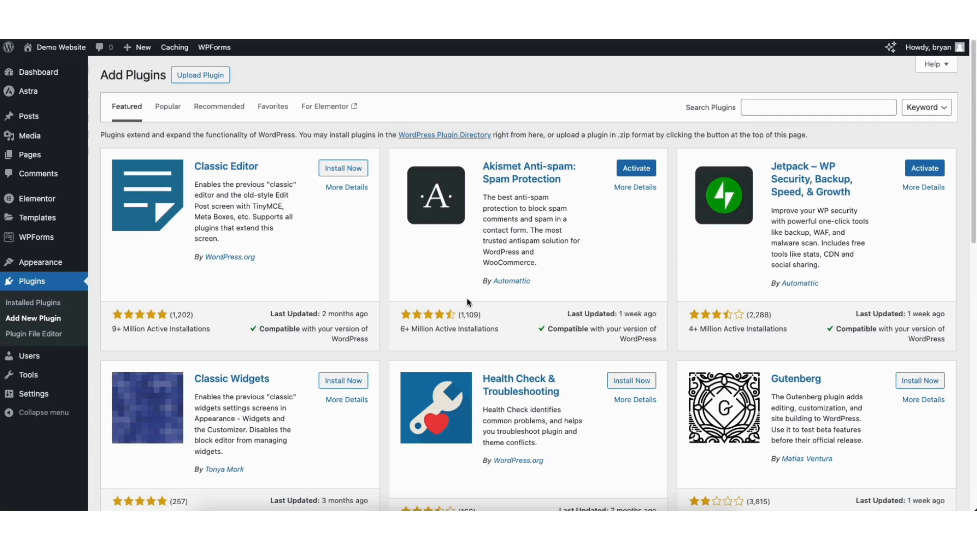
Step: Load the Navigation (Primary Menu) menu for editing in the site's menu settings
mouse_move(37, 267)
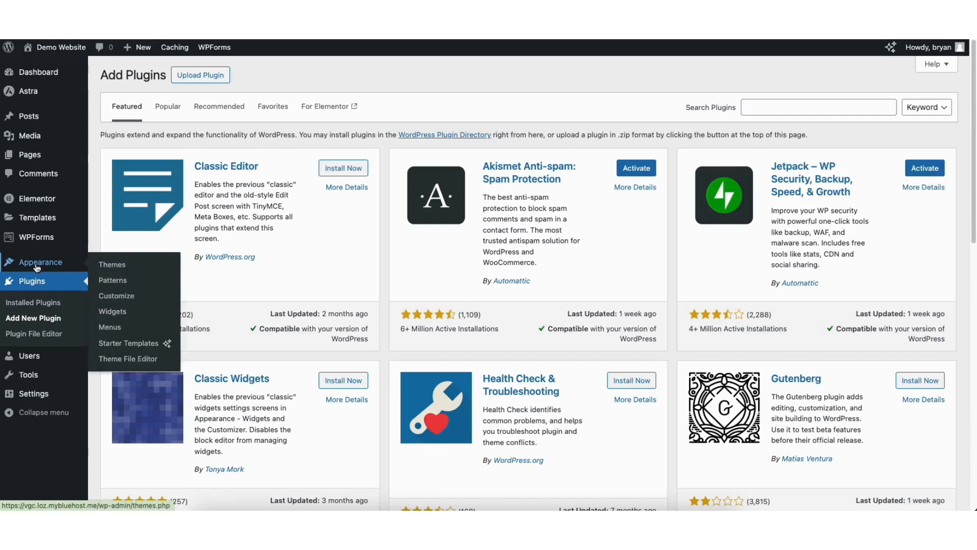
left_click(109, 329)
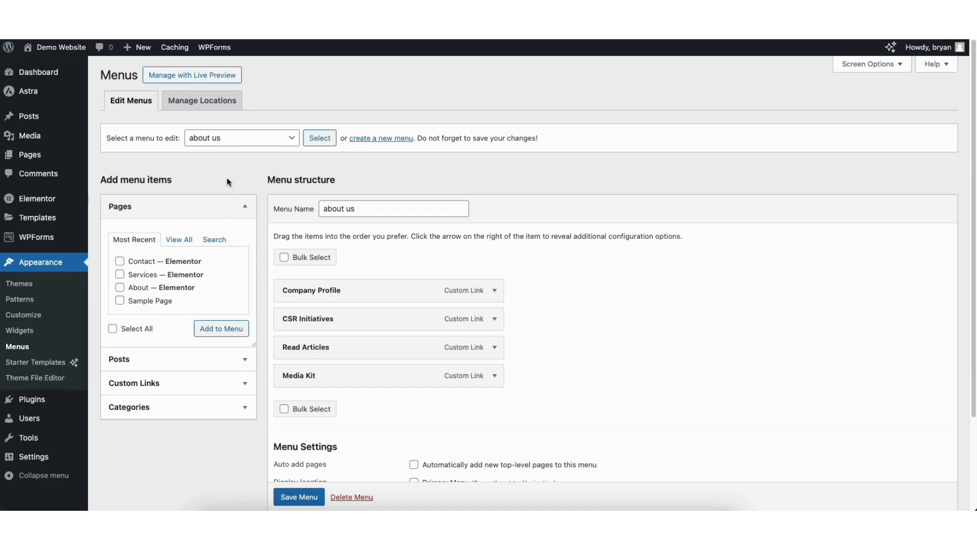
left_click(234, 140)
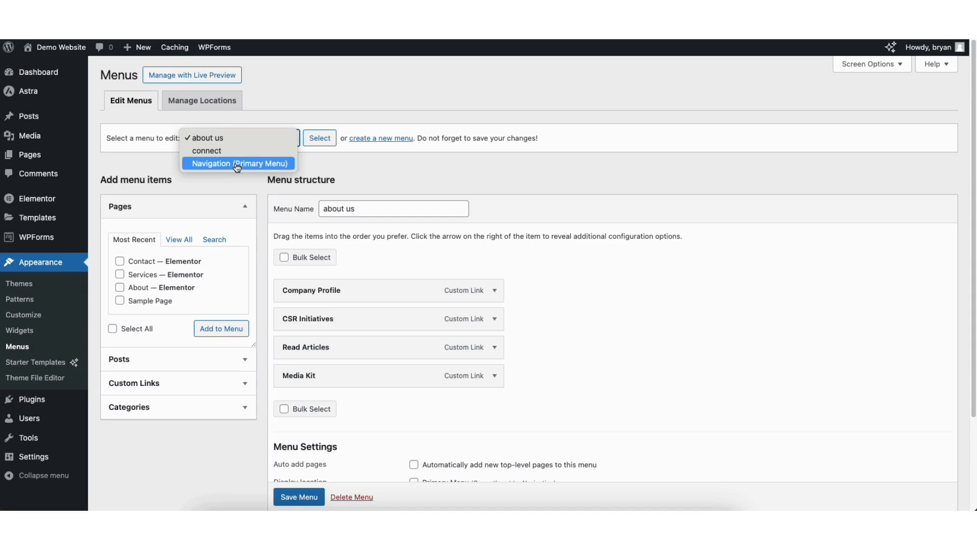
left_click(237, 163)
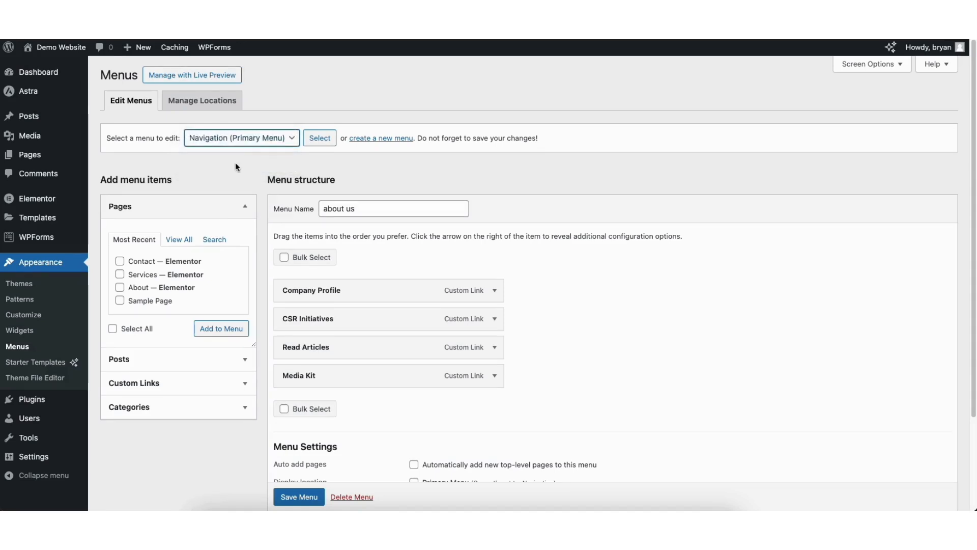
left_click(318, 142)
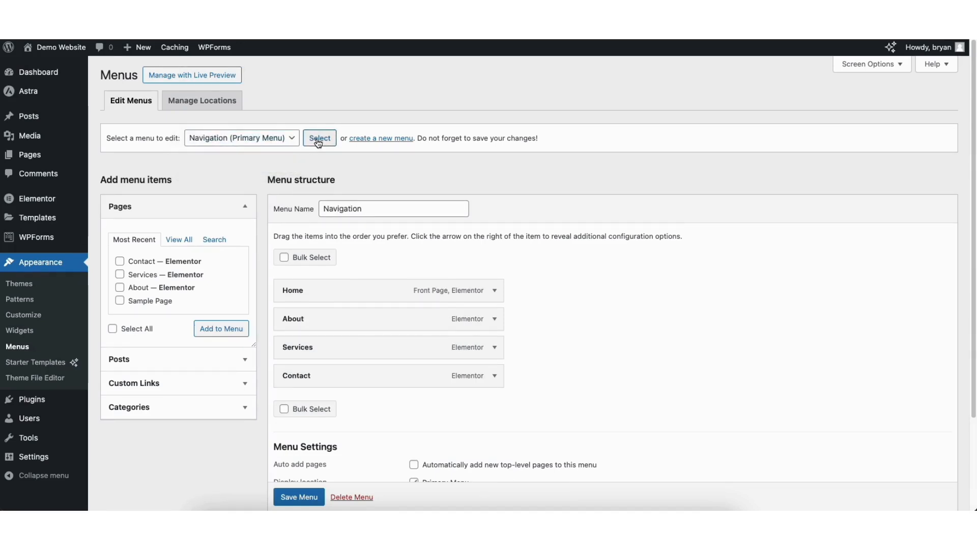
Step: Add Sample Page to the Navigation menu and place it between Services and Contact
left_click(120, 301)
left_click(220, 328)
left_click_drag(292, 402, 287, 374)
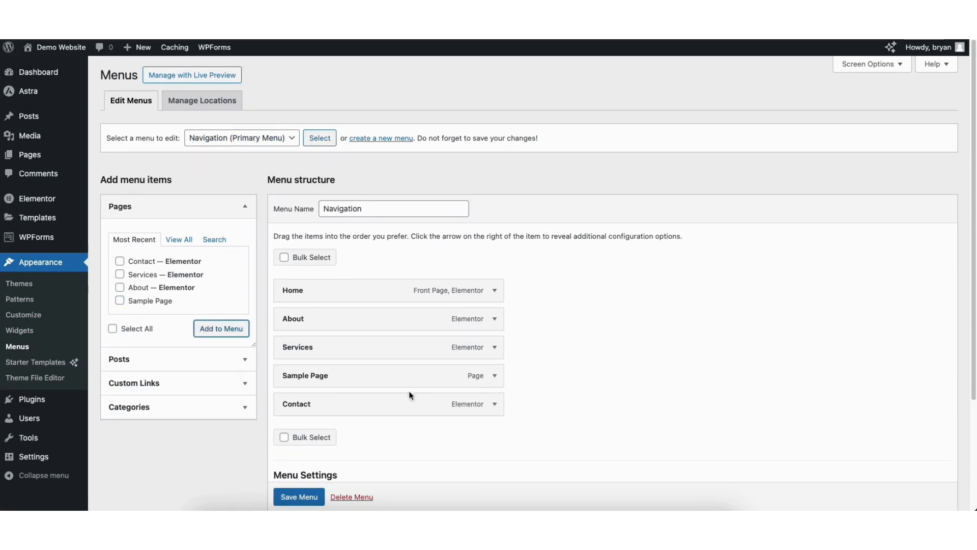
Step: Expand the Sample Page menu item to view its navigation label and remove options, and collapse it again
left_click(494, 376)
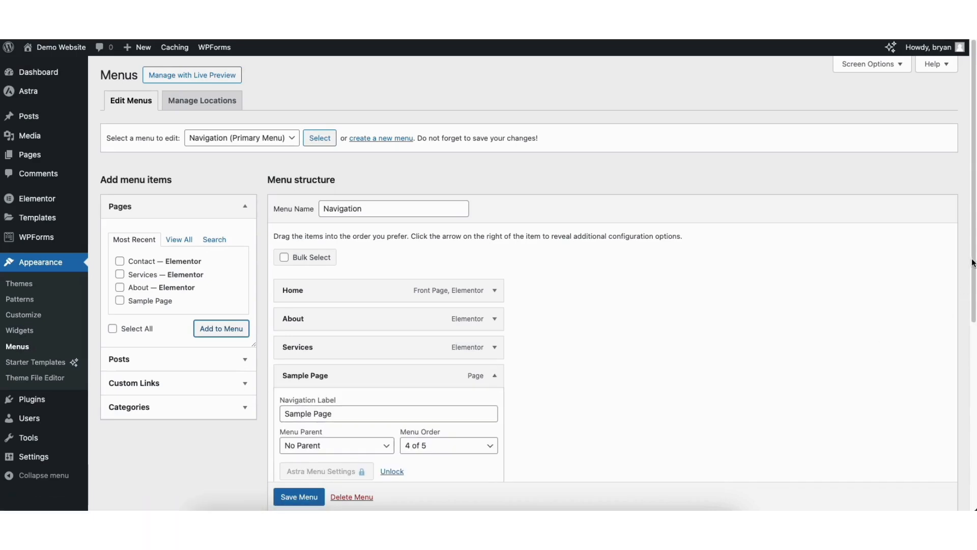
scroll(966, 268, "down", 3)
left_click_drag(286, 274, 354, 275)
left_click(318, 275)
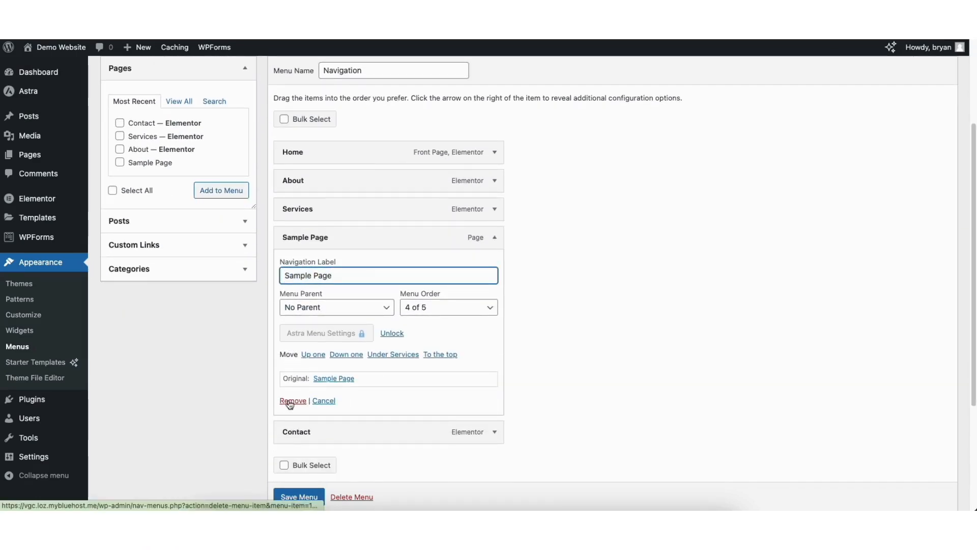
left_click(494, 237)
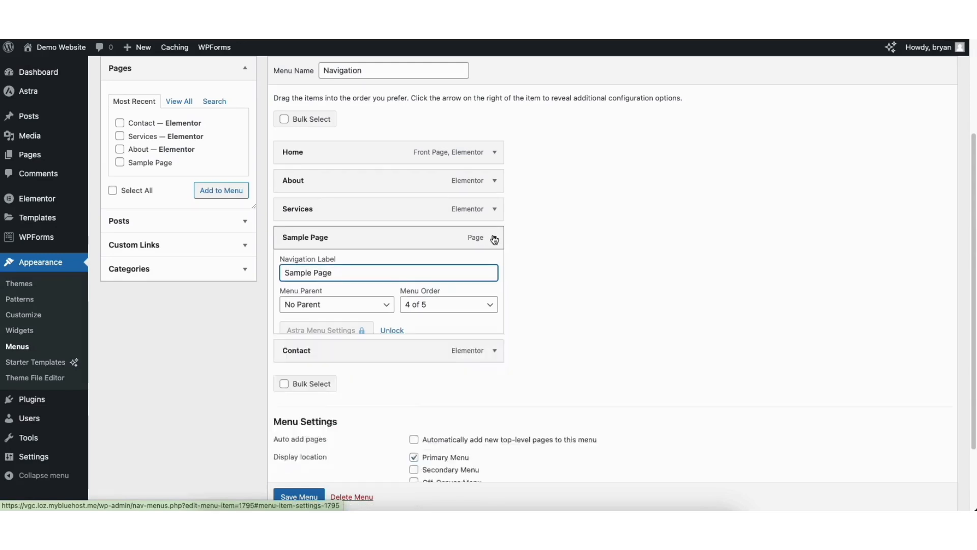
scroll(960, 244, "up", 3)
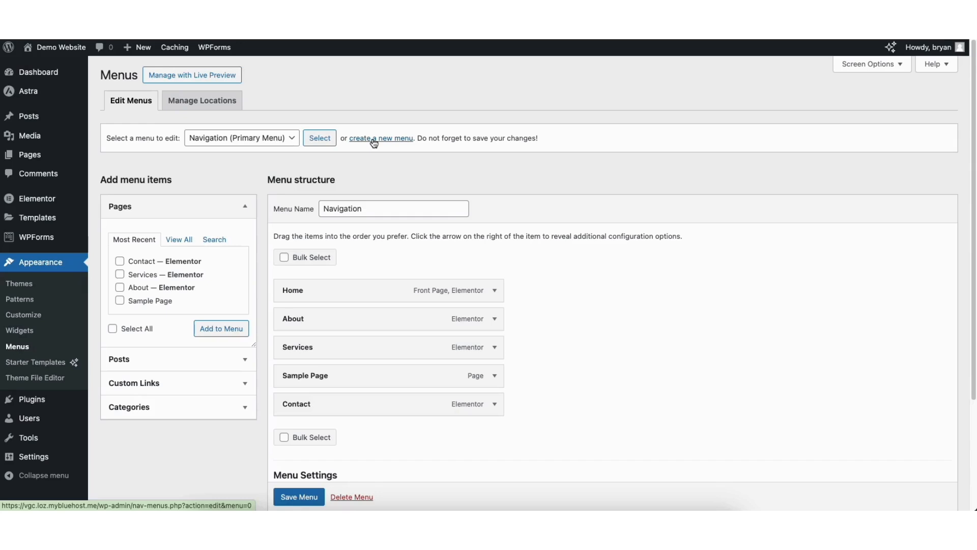
Step: Add a second Sample Page to the Navigation menu and save it with both Sample Page items nested under Services
left_click(119, 300)
left_click(211, 329)
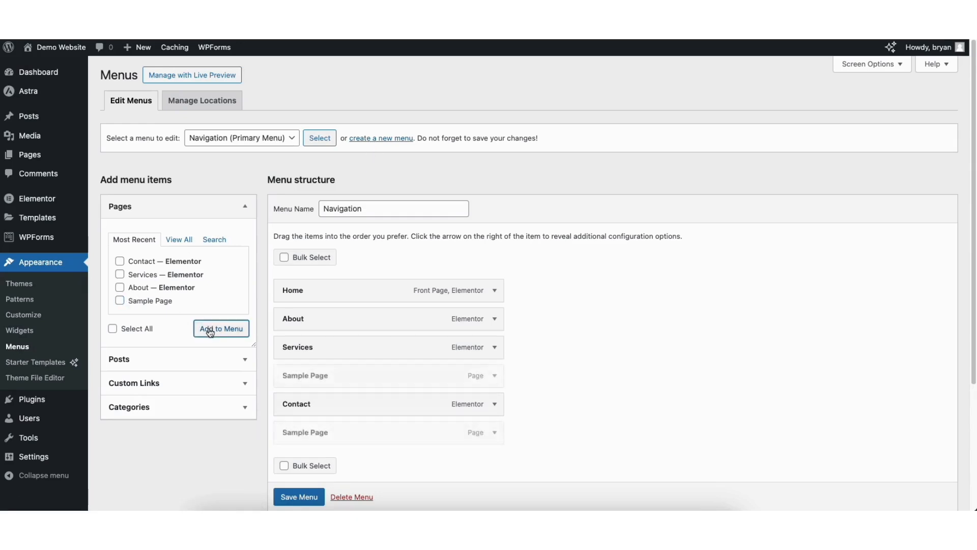
left_click_drag(304, 434, 322, 373)
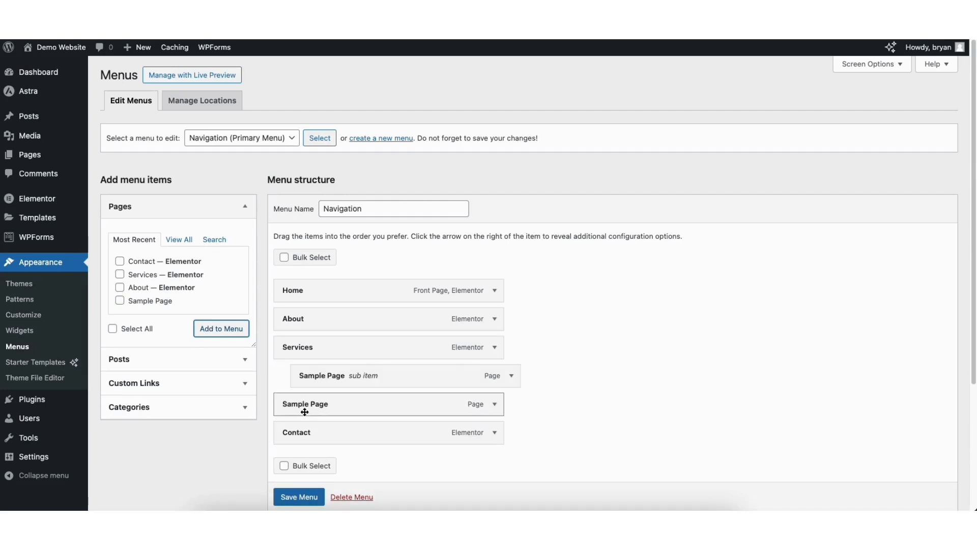
left_click_drag(300, 405, 323, 403)
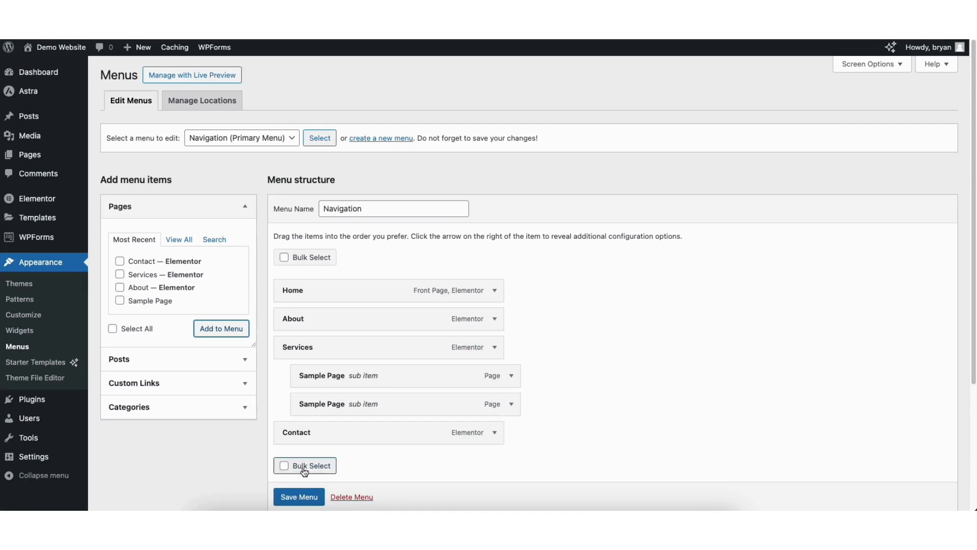
left_click(289, 490)
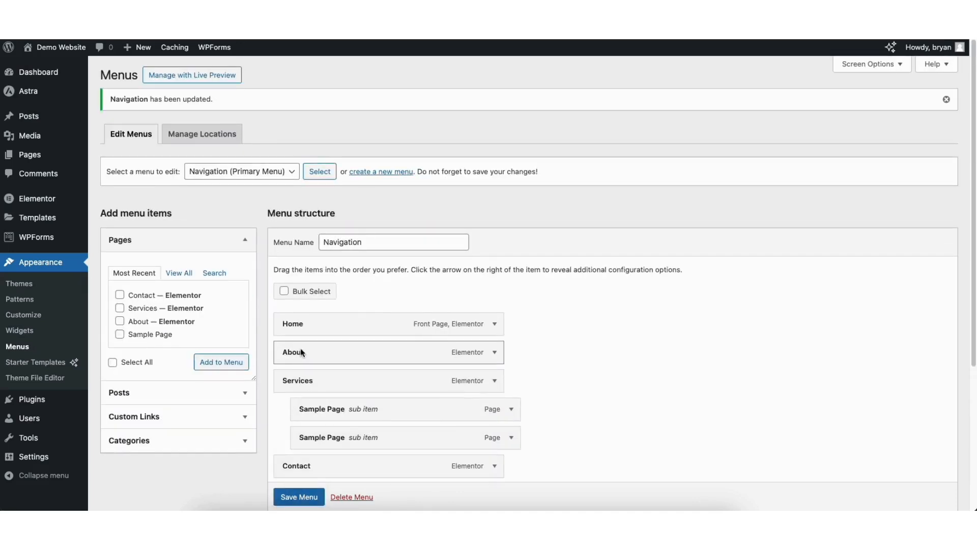
Step: View the Services submenu on the live home page
left_click(38, 67)
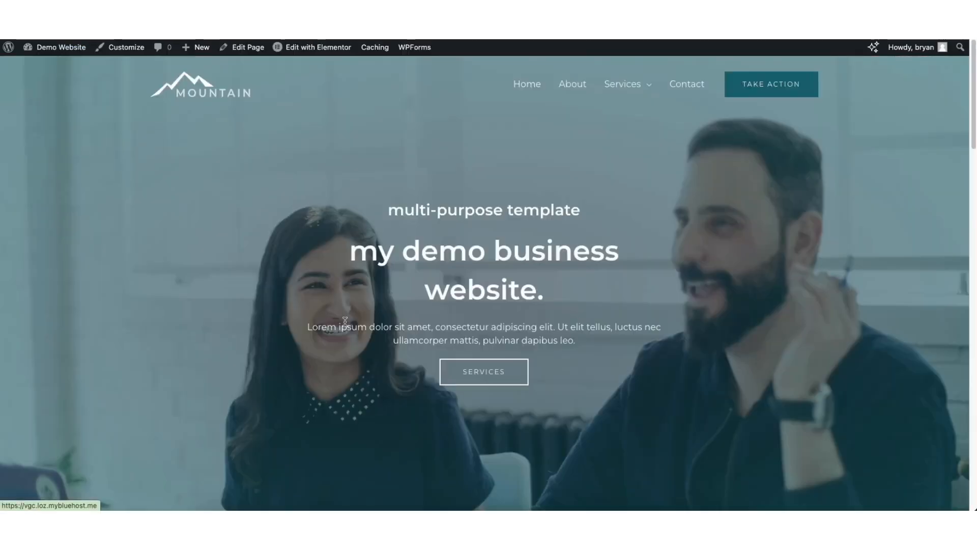
mouse_move(629, 85)
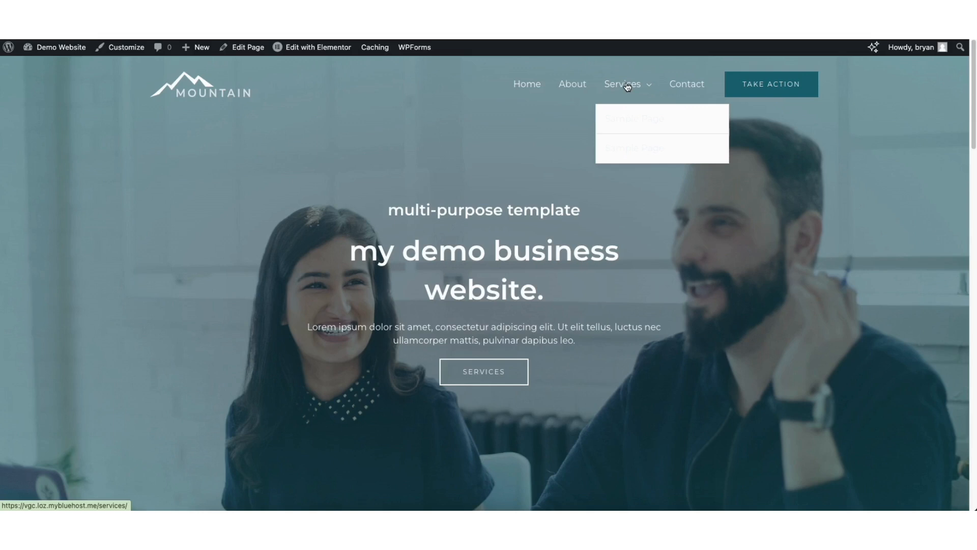
Step: Customize the theme's transparent header by setting the submenu text/link color to the 000F2B swatch, and check the Services submenu in the preview
left_click(121, 49)
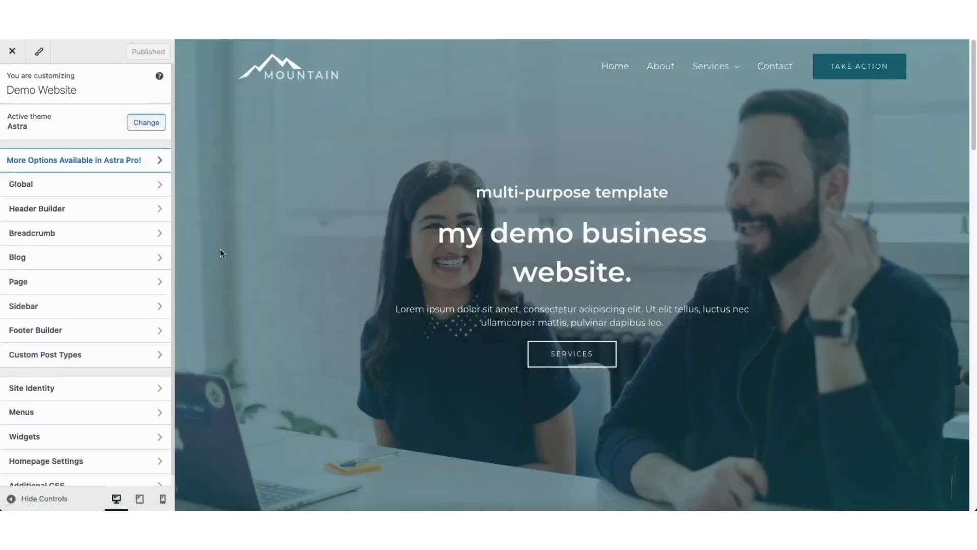
left_click(138, 216)
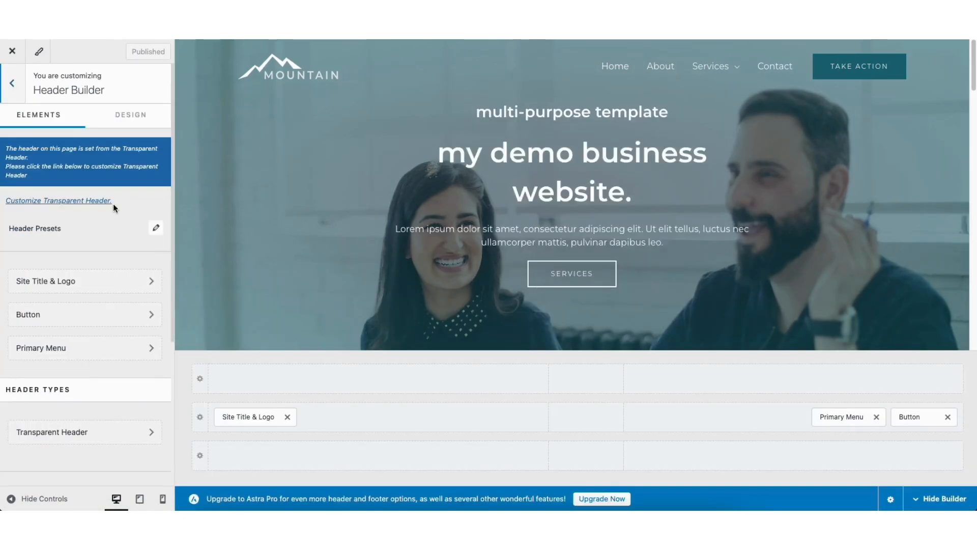
left_click(70, 432)
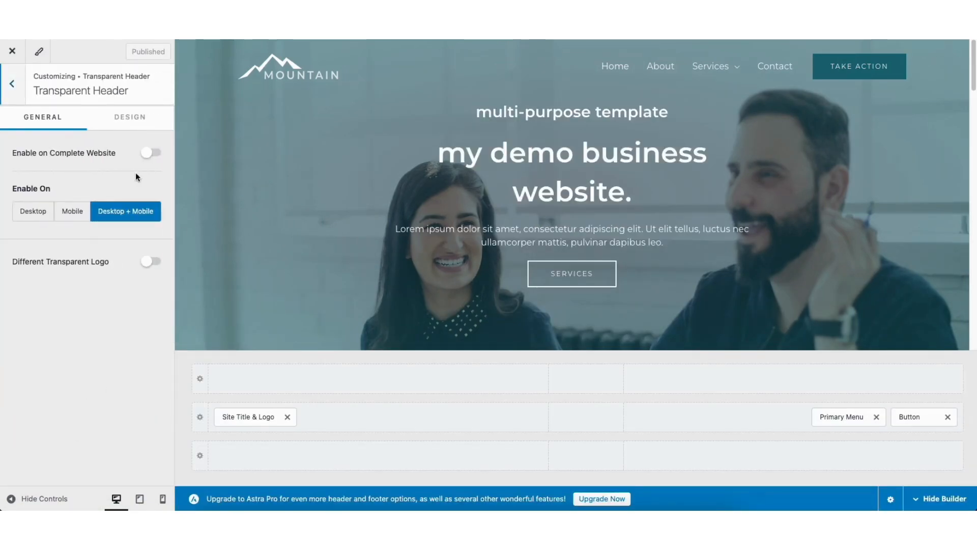
left_click(127, 116)
left_click_drag(172, 131, 164, 268)
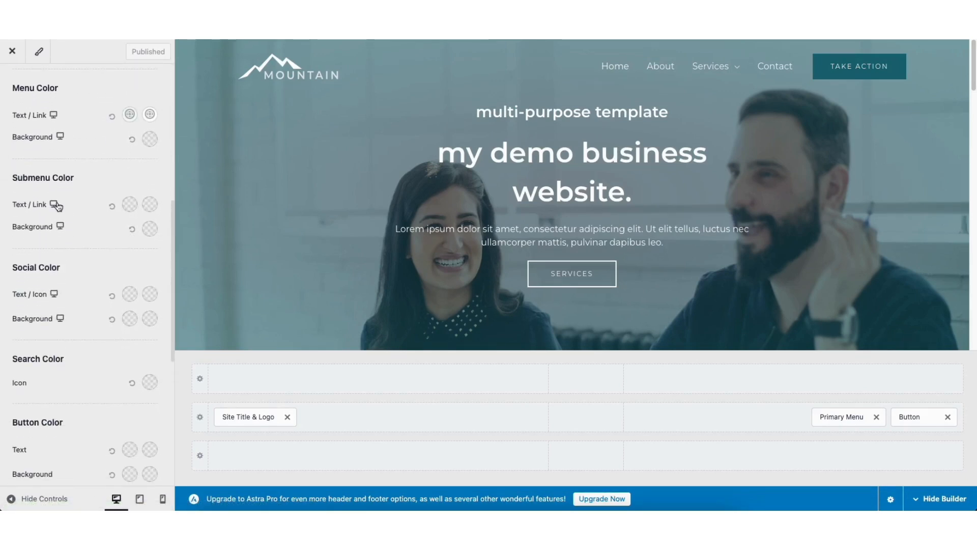
left_click(128, 209)
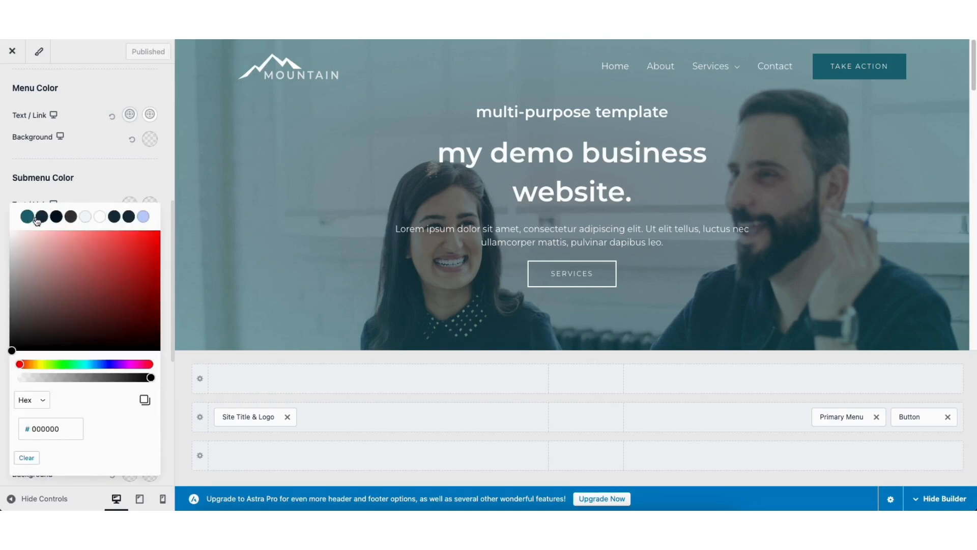
left_click(56, 218)
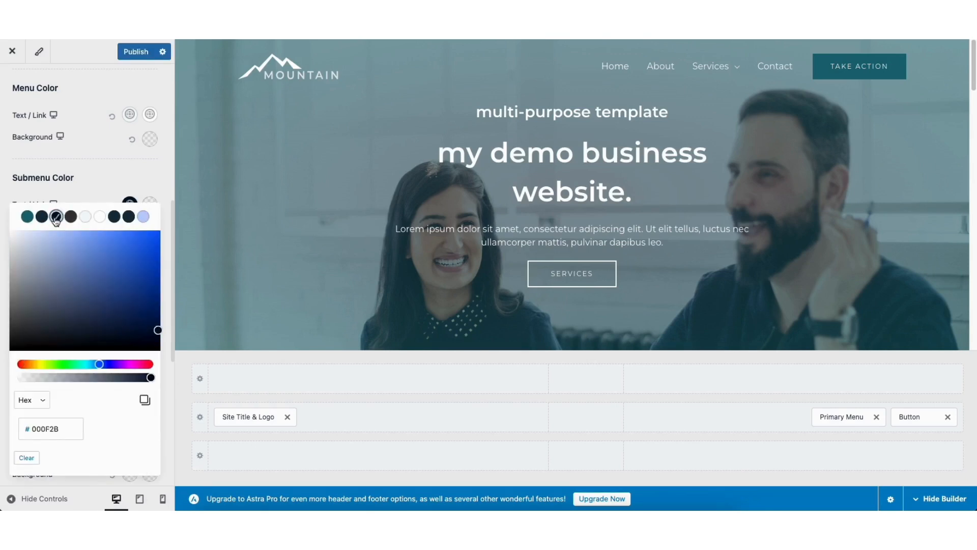
mouse_move(730, 67)
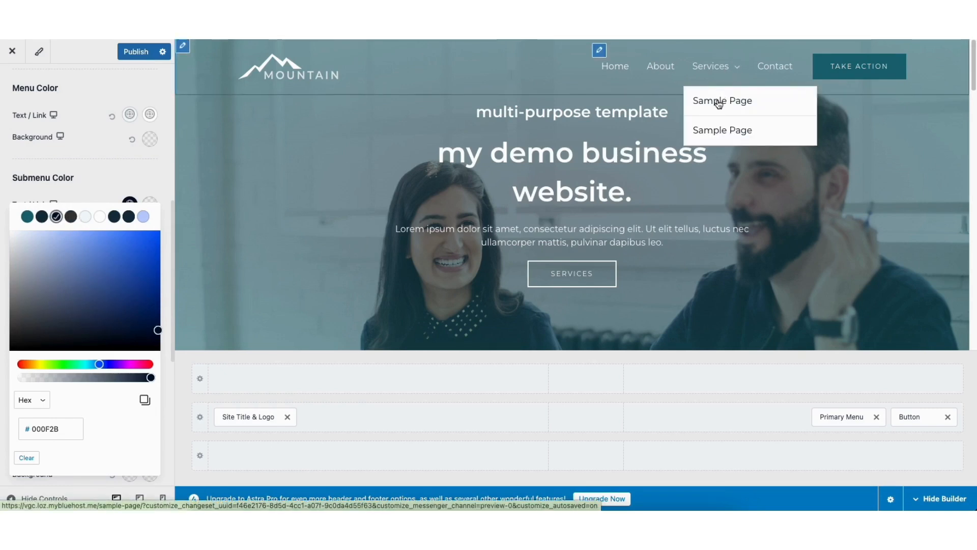
left_click(146, 178)
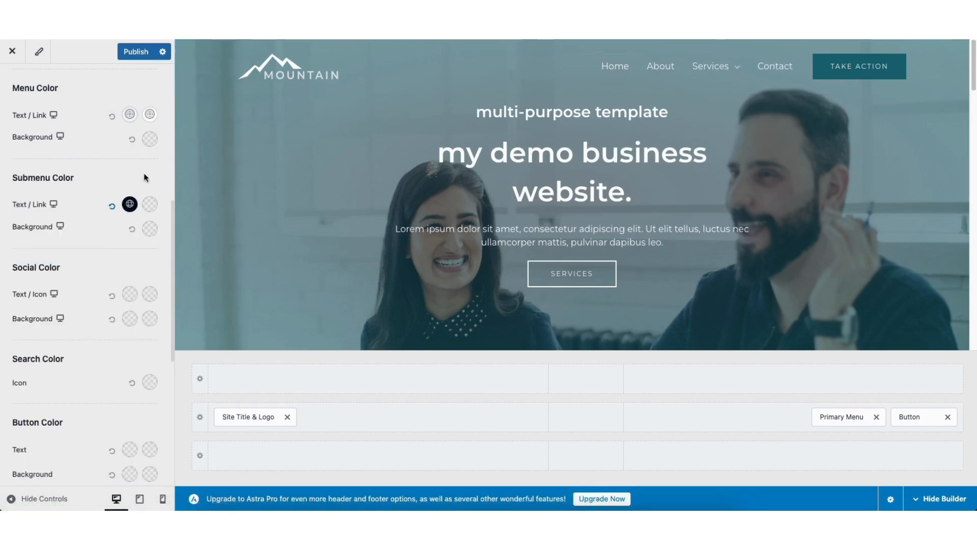
Step: Set the transparent header's submenu text/link hover color to the 1A6C7A swatch, check the Services submenu, and publish the changes
left_click(150, 204)
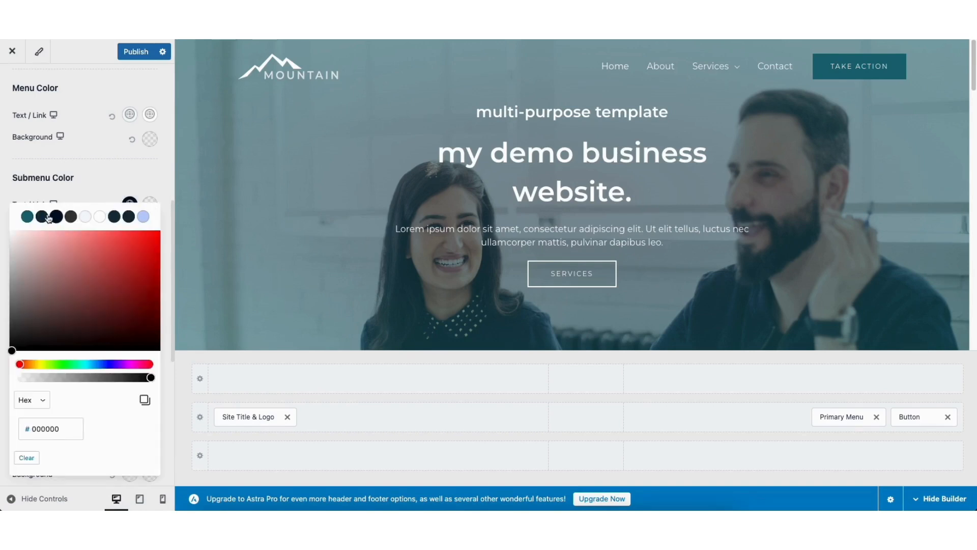
left_click(28, 217)
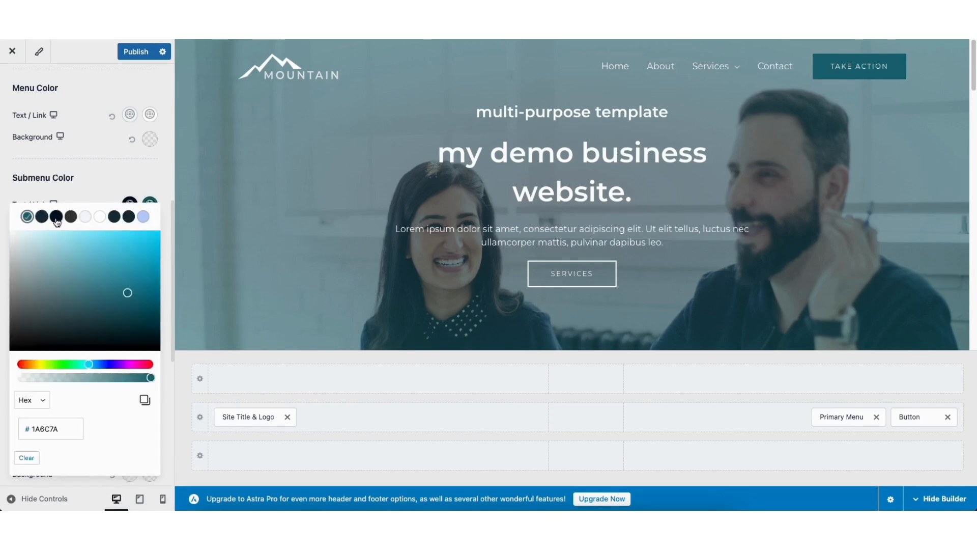
mouse_move(712, 67)
left_click(130, 51)
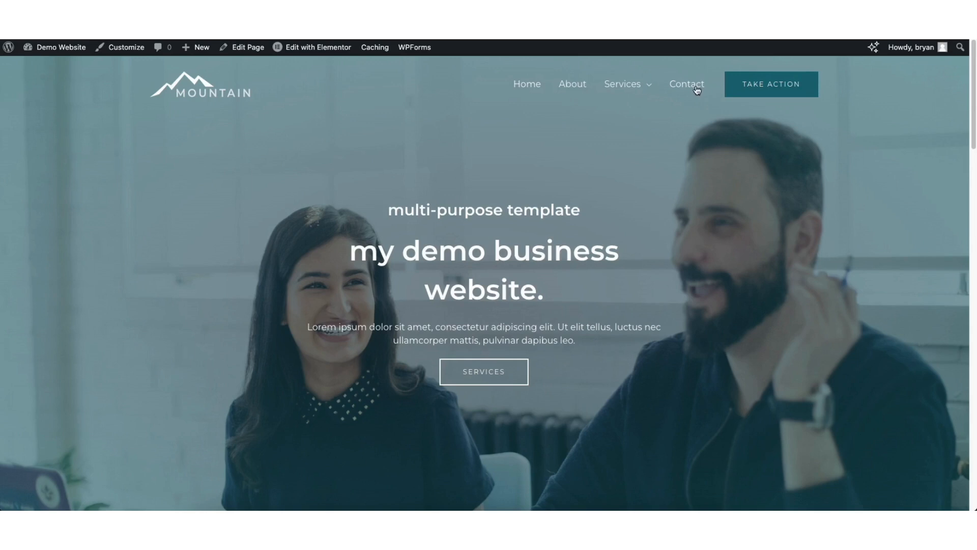
Step: View the form on the live Contact page, and open the Contact Form for editing in WPForms
left_click(687, 85)
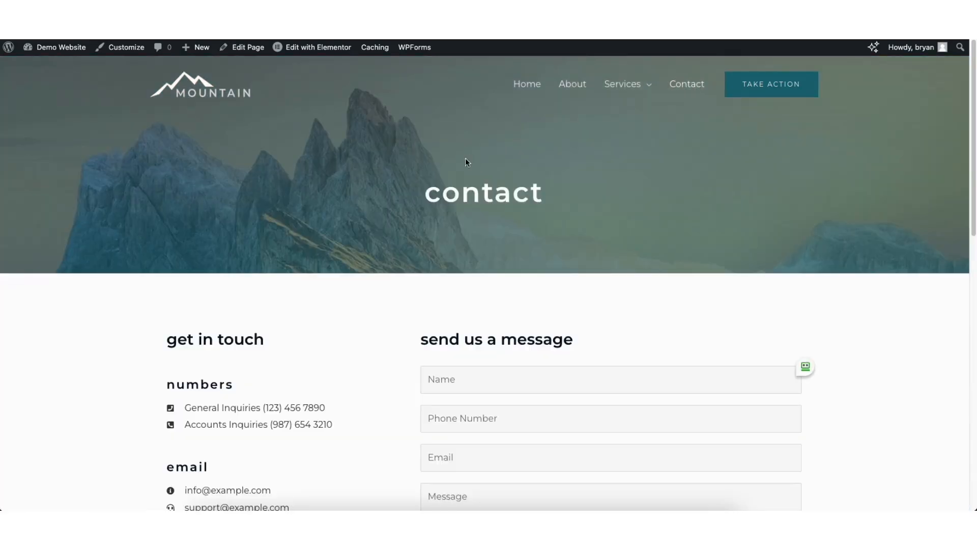
left_click_drag(973, 71, 966, 148)
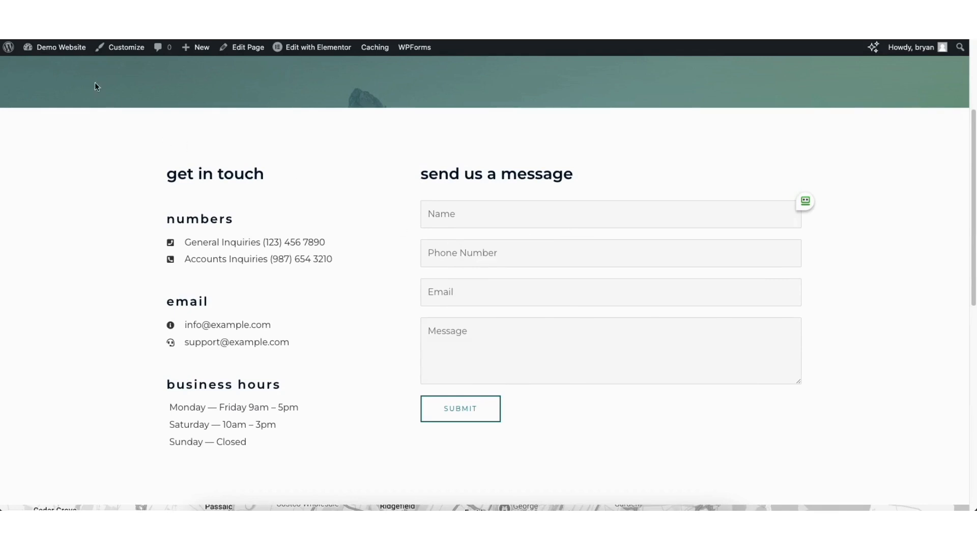
mouse_move(52, 50)
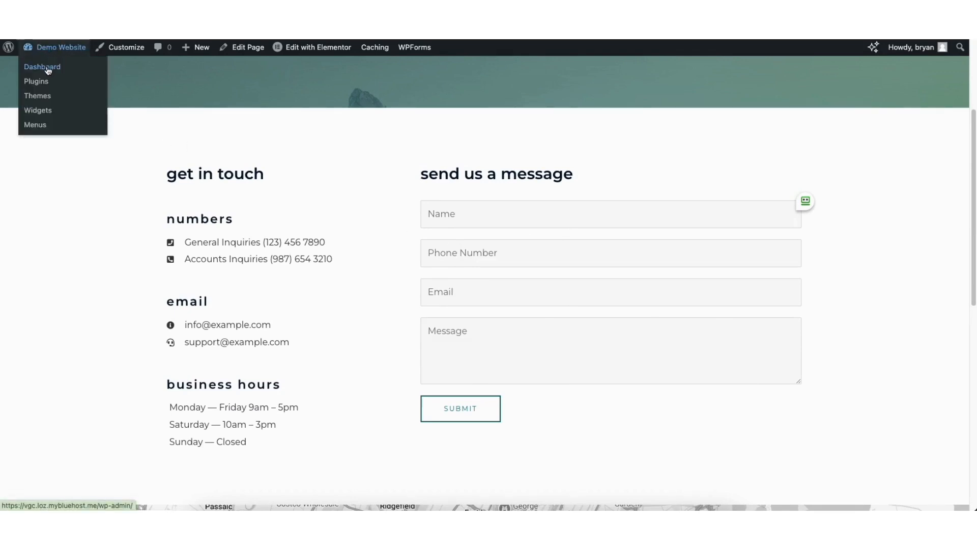
left_click(48, 72)
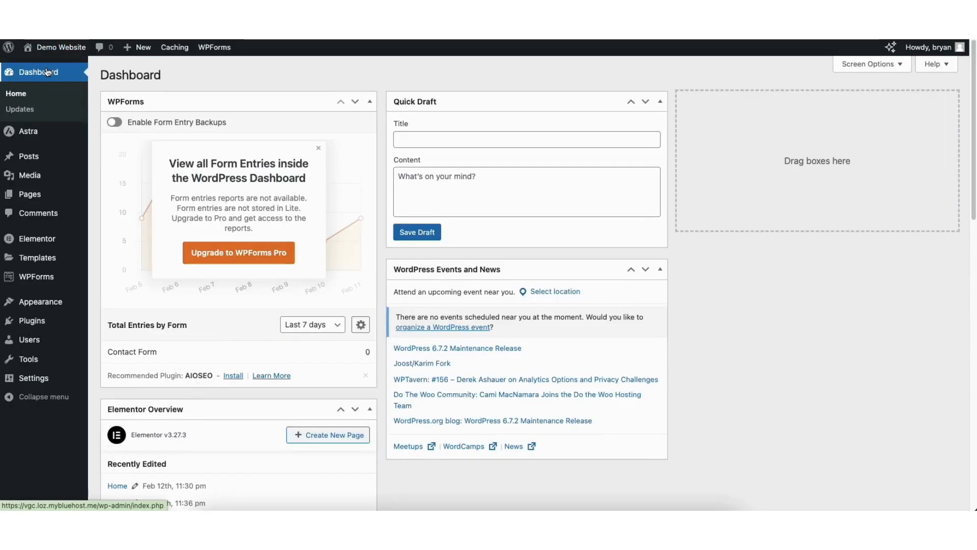
mouse_move(31, 281)
left_click(32, 281)
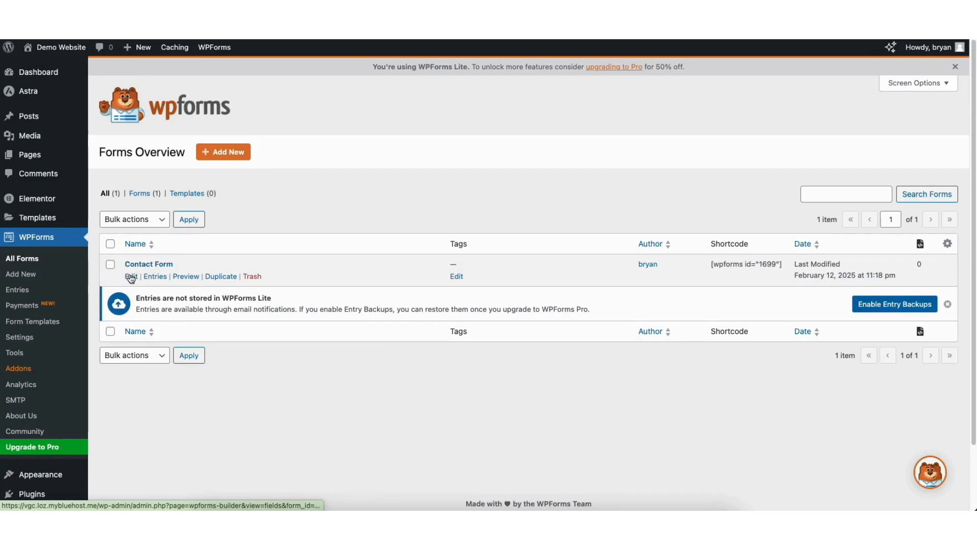
left_click(130, 276)
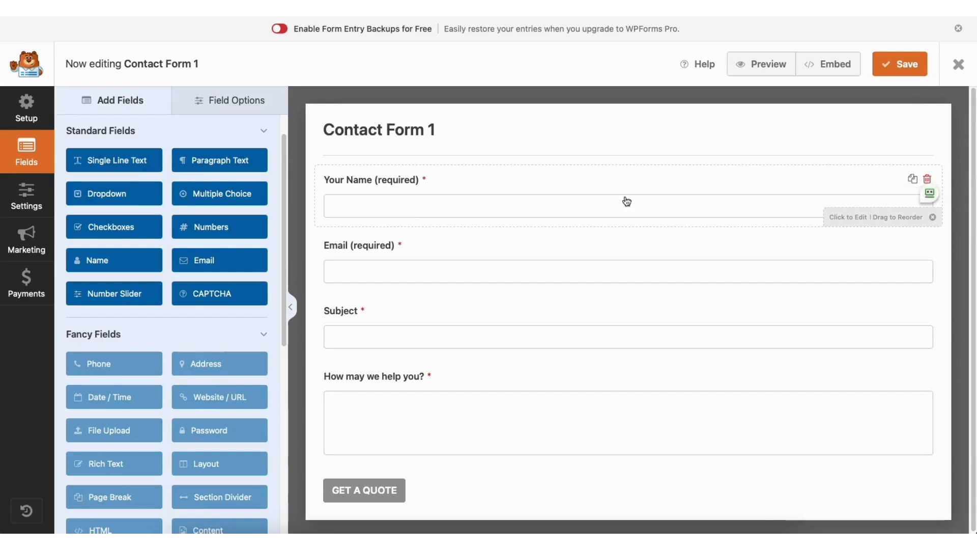
Step: Add a Single Line Text field to the contact form between the Your Name and Email fields
mouse_move(364, 182)
left_mouse_down()
mouse_move(366, 258)
mouse_move(363, 183)
left_mouse_up()
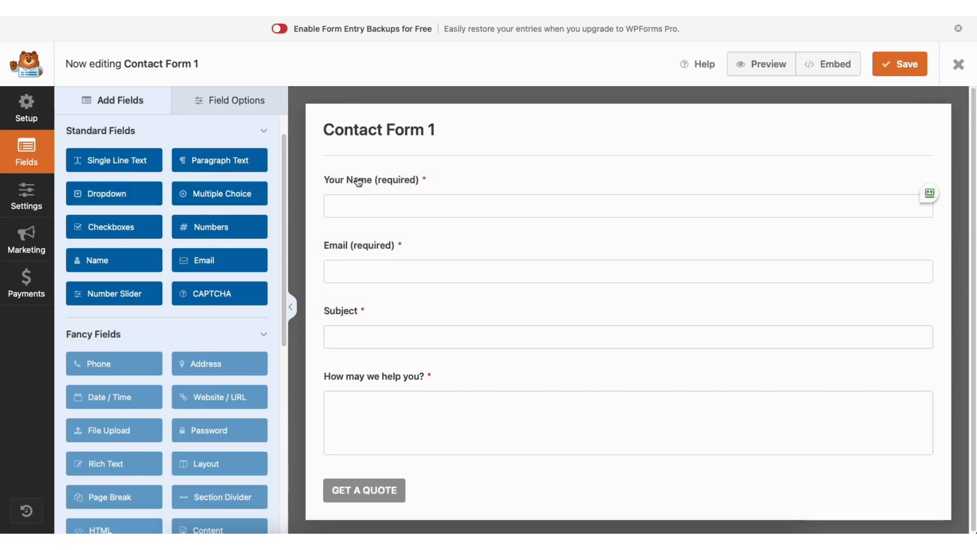
left_click_drag(125, 163, 382, 236)
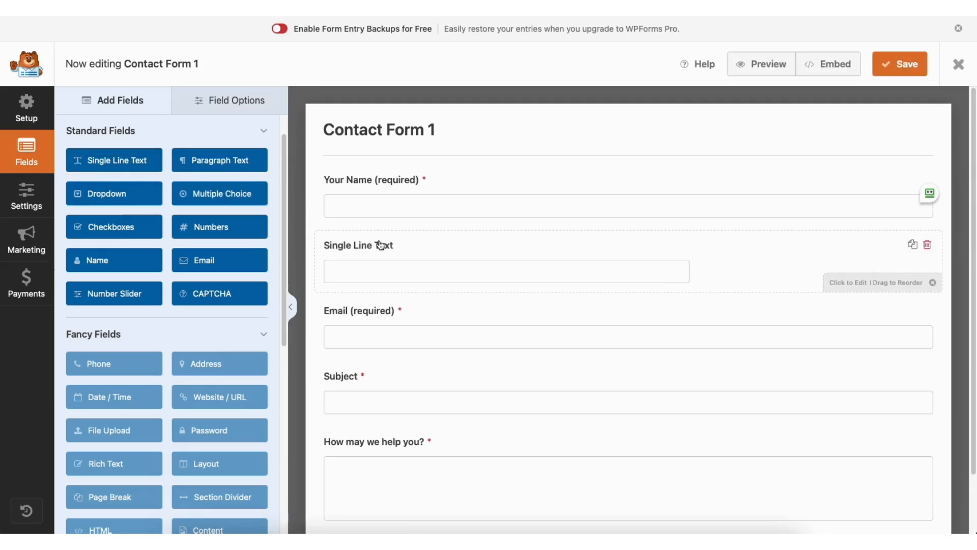
Step: Review the Your Name field's general and advanced options, switching Required off and on again and keeping the field size at Large
left_click(224, 98)
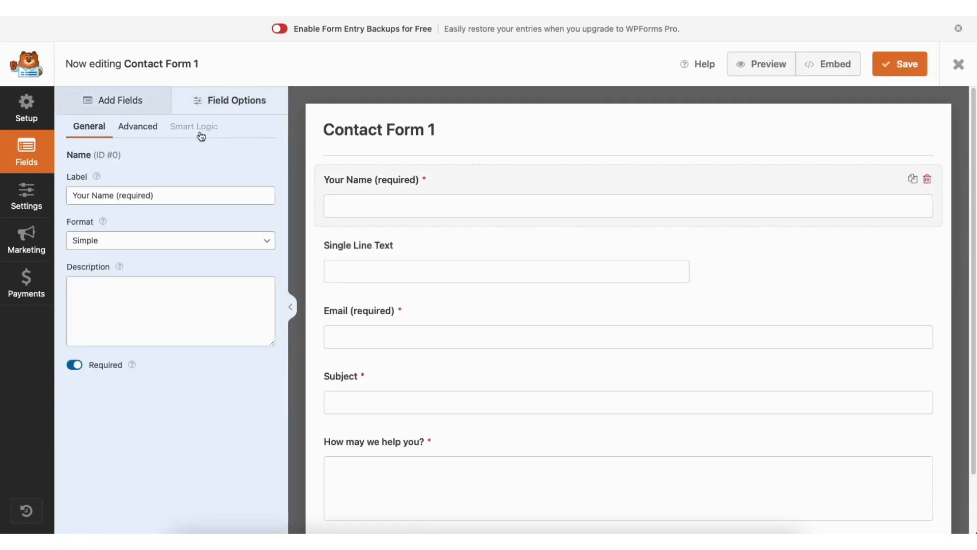
left_click(150, 194)
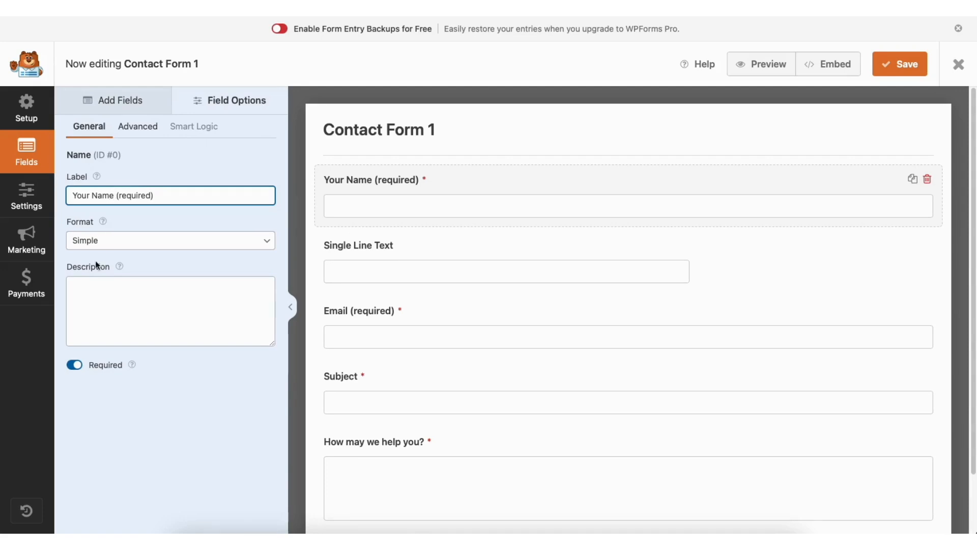
left_click(75, 365)
left_click(78, 370)
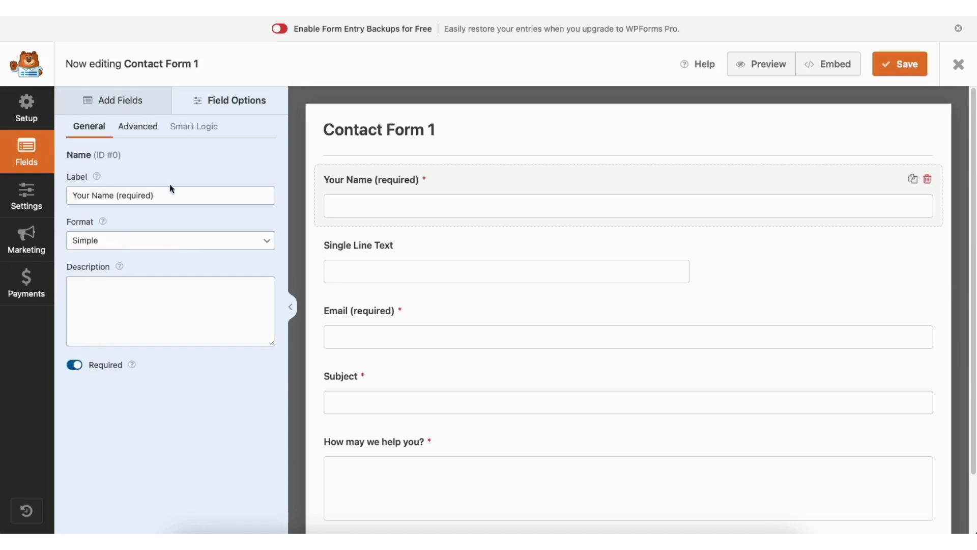
left_click(151, 131)
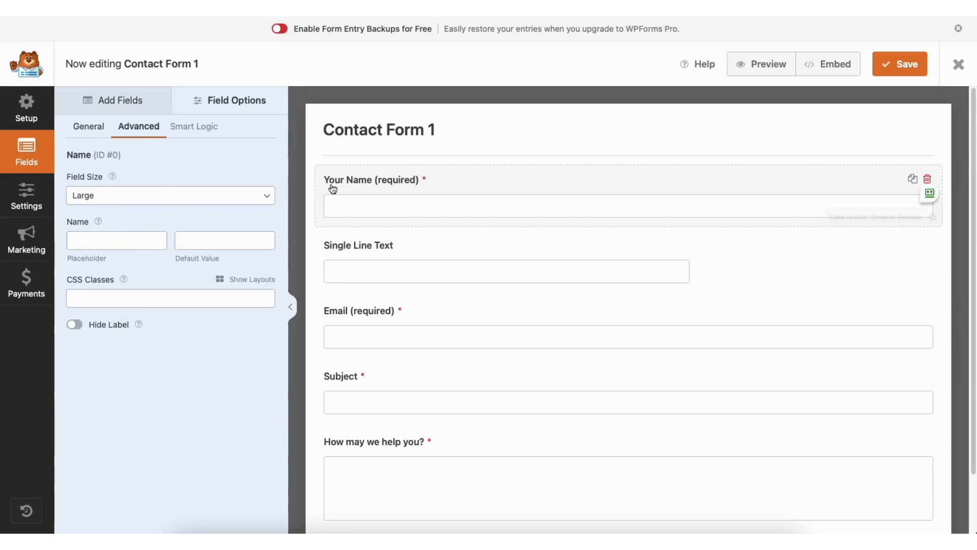
left_click(138, 198)
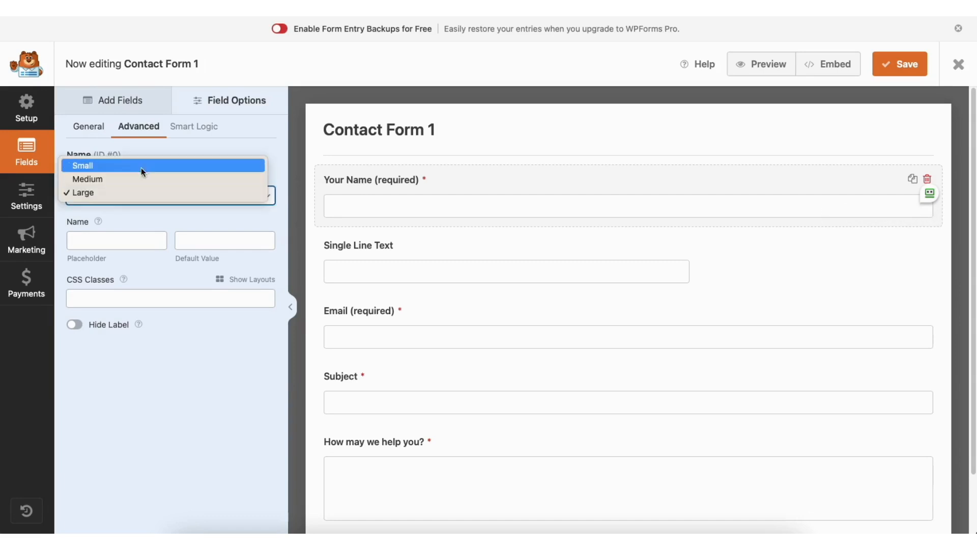
left_click(133, 192)
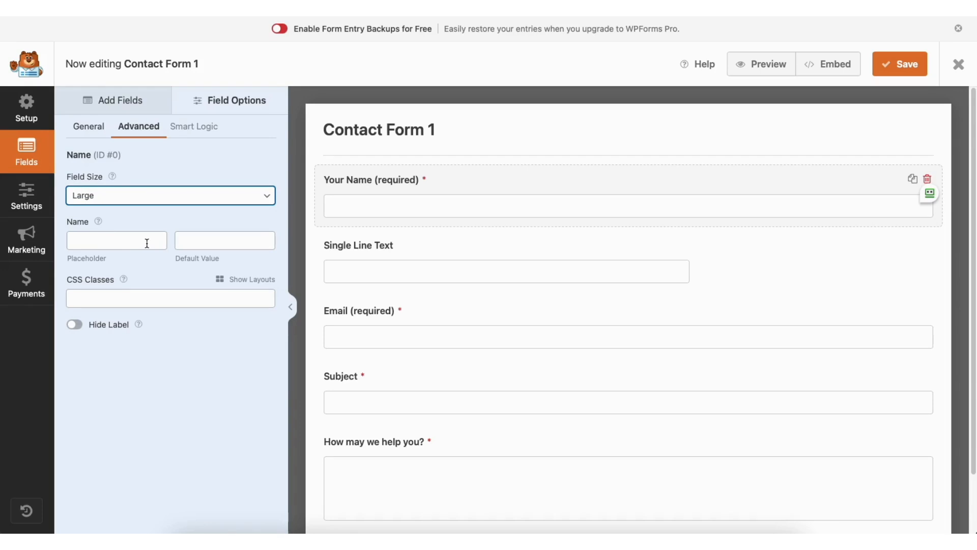
Step: Review the form's General, Spam Protection and Security, Notifications and Confirmations settings, and close the form builder
left_click(30, 196)
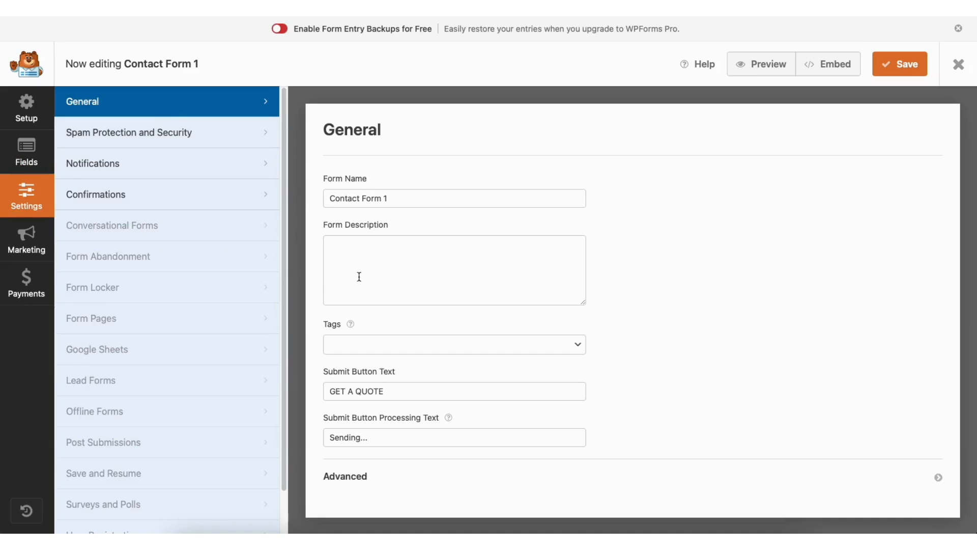
left_click(203, 134)
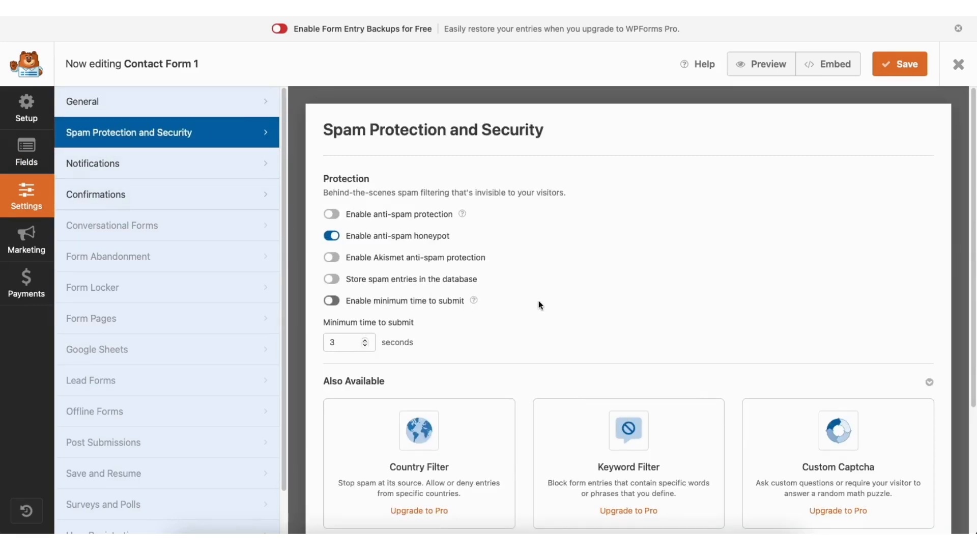
left_click(187, 165)
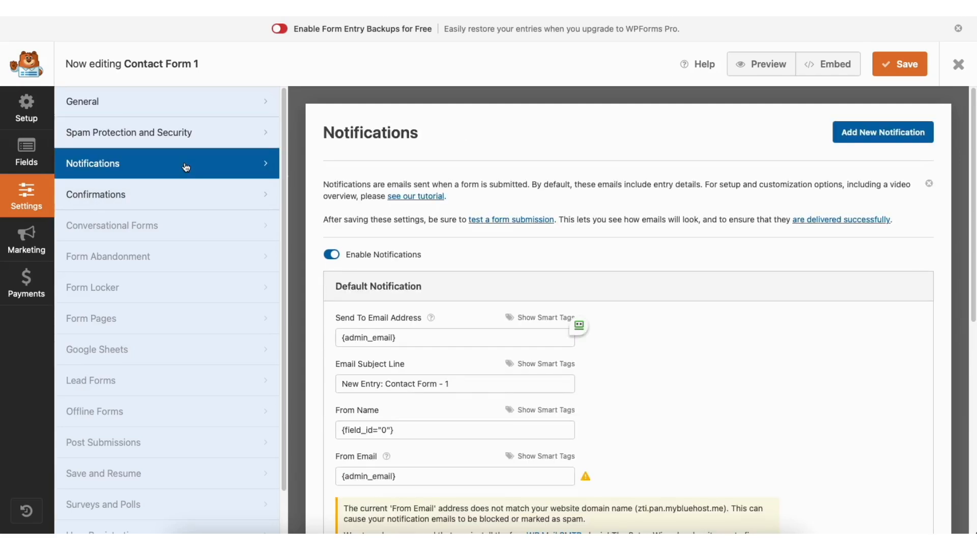
left_click_drag(972, 171, 973, 275)
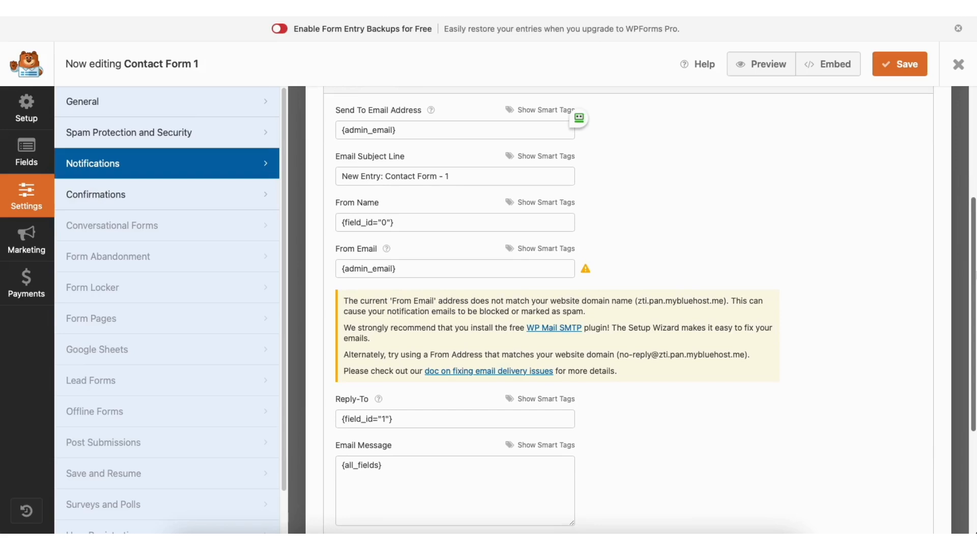
left_click(192, 196)
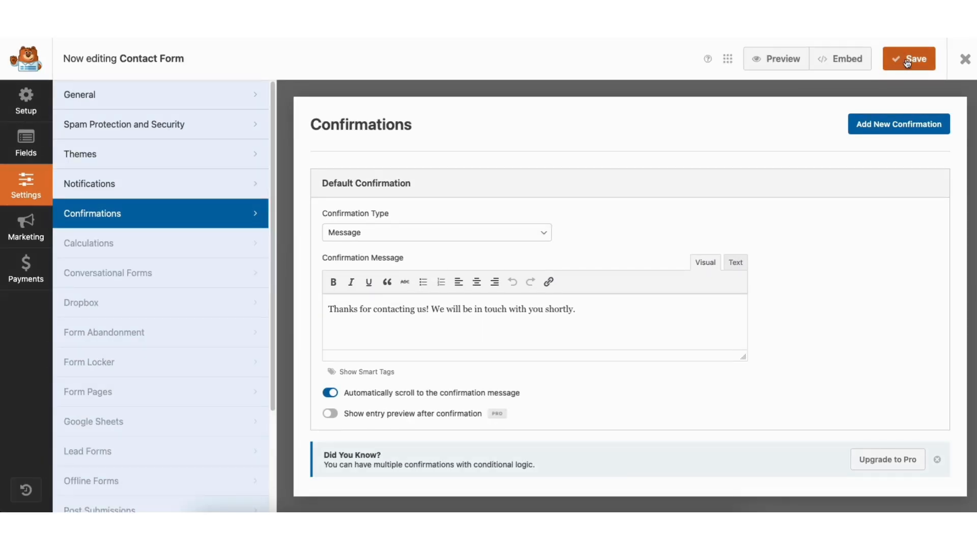
left_click(965, 62)
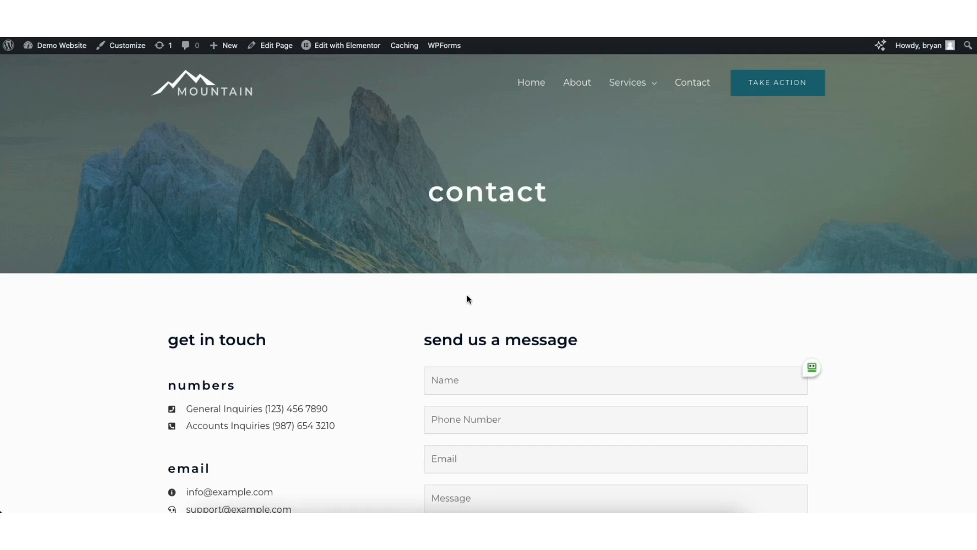
Step: Open the Contact page in Elementor and set its Google Maps widget to zoom 10 and height 486 px
mouse_move(341, 49)
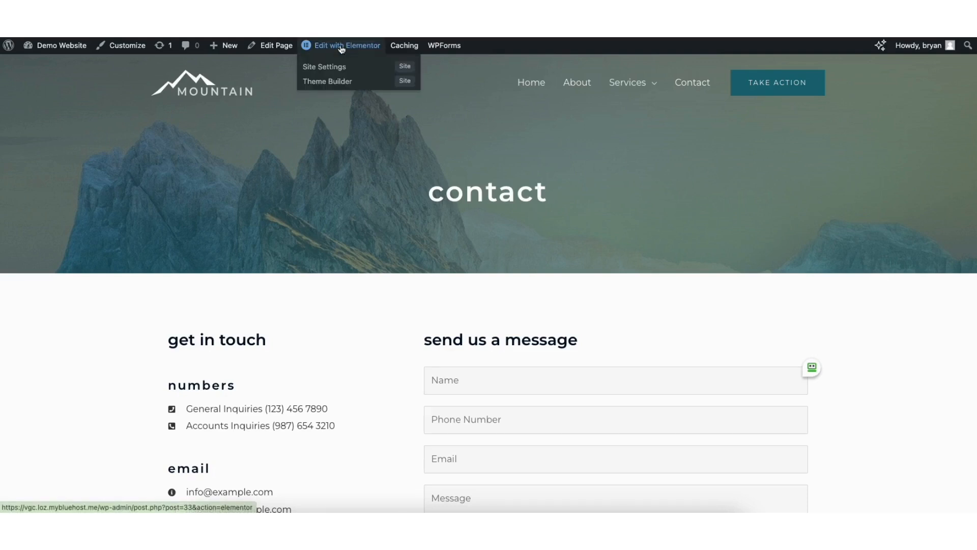
left_click(341, 49)
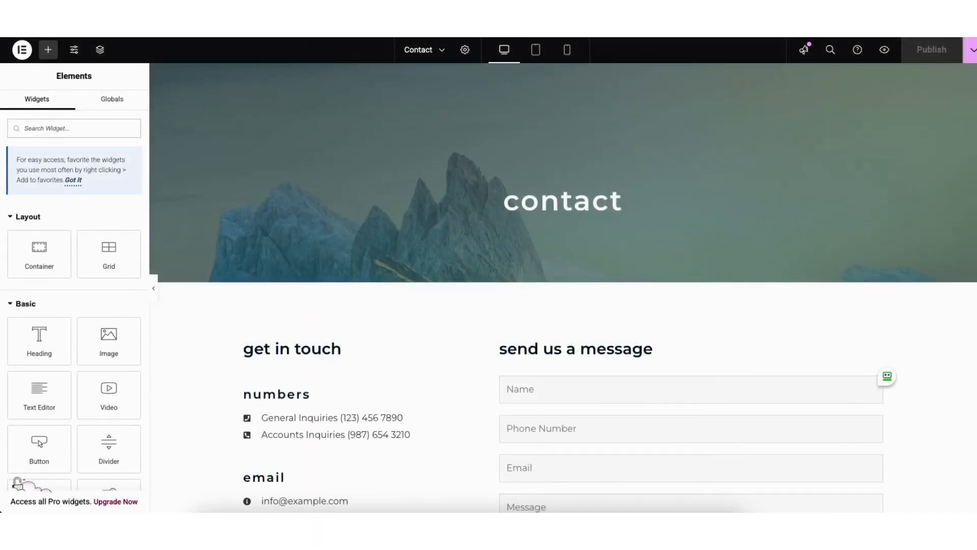
scroll(962, 216, "down", 10)
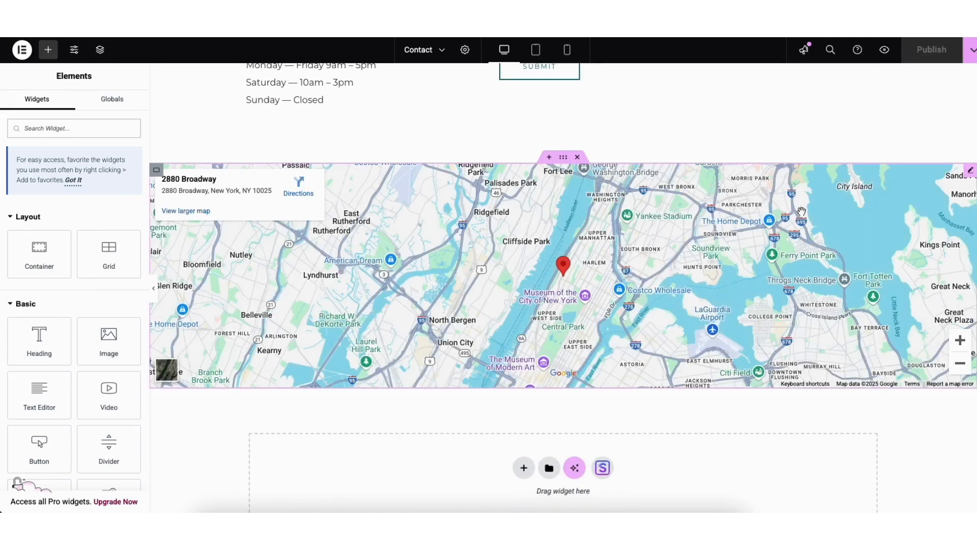
left_click(970, 172)
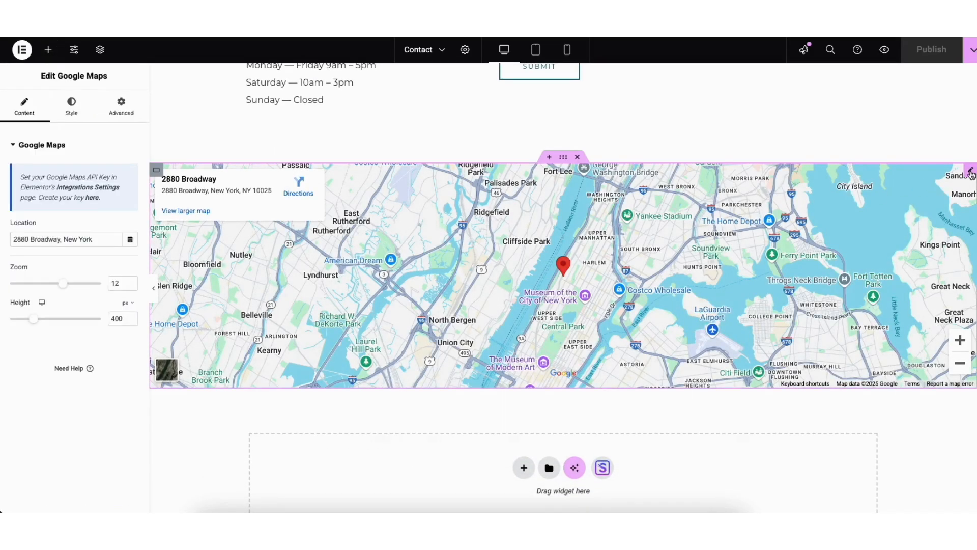
left_click_drag(14, 238, 99, 239)
left_click(60, 262)
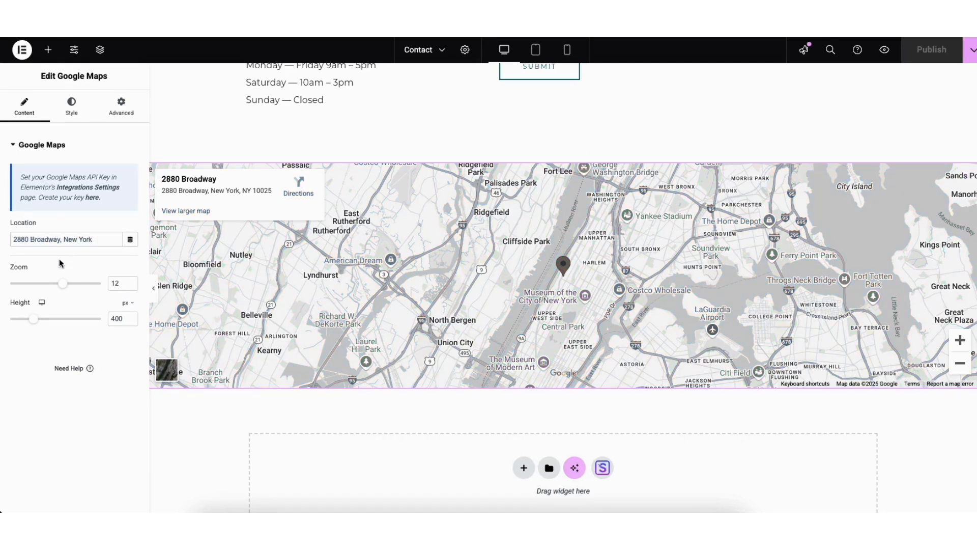
left_click_drag(62, 283, 55, 286)
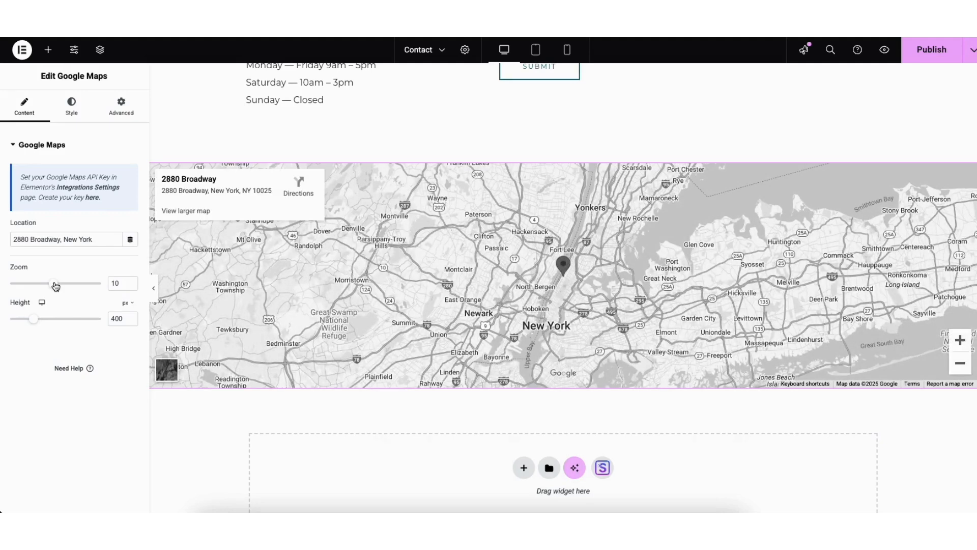
mouse_move(33, 319)
left_mouse_down()
mouse_move(49, 322)
mouse_move(40, 325)
left_mouse_up()
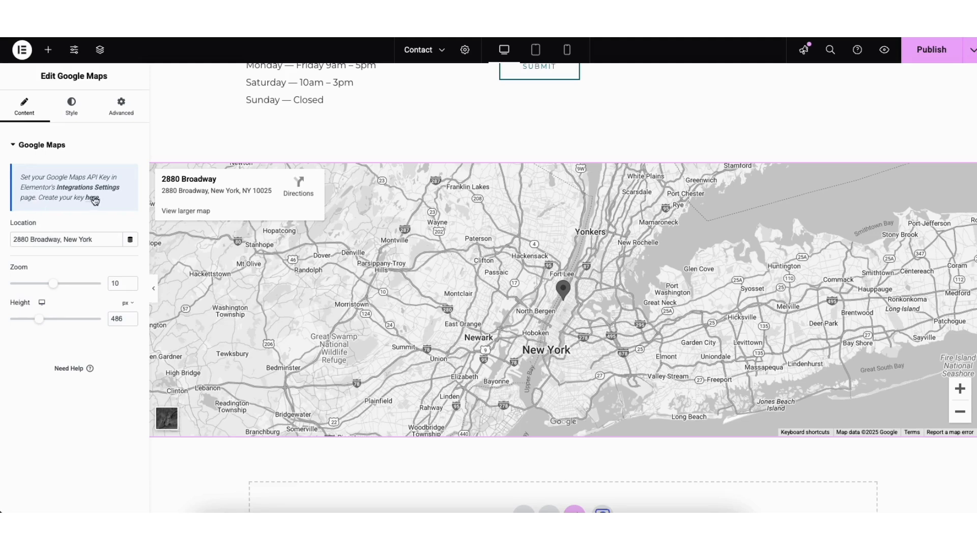
Step: Follow the map widget's key-creation link through the Google API key guide to the Google Maps Platform Credentials page
left_click(95, 198)
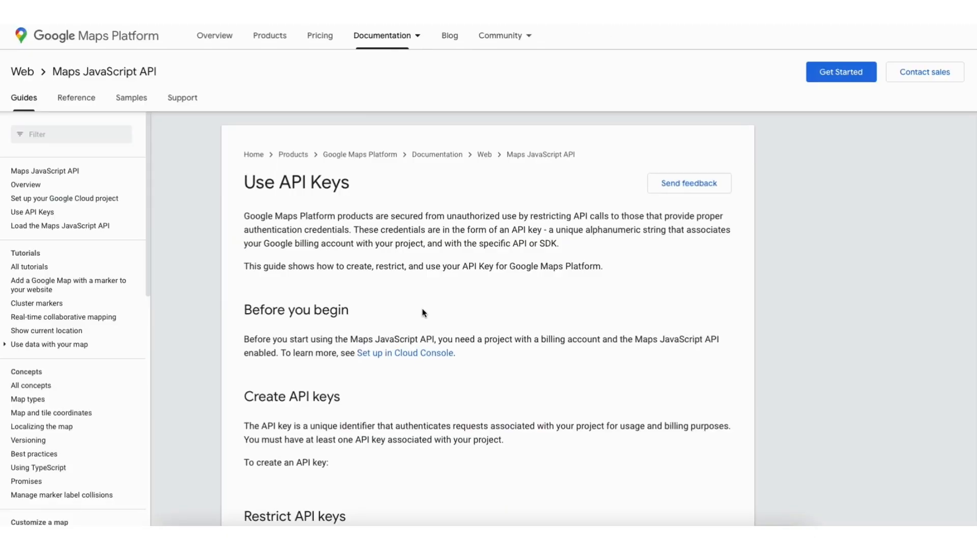
scroll(422, 311, "down", 7)
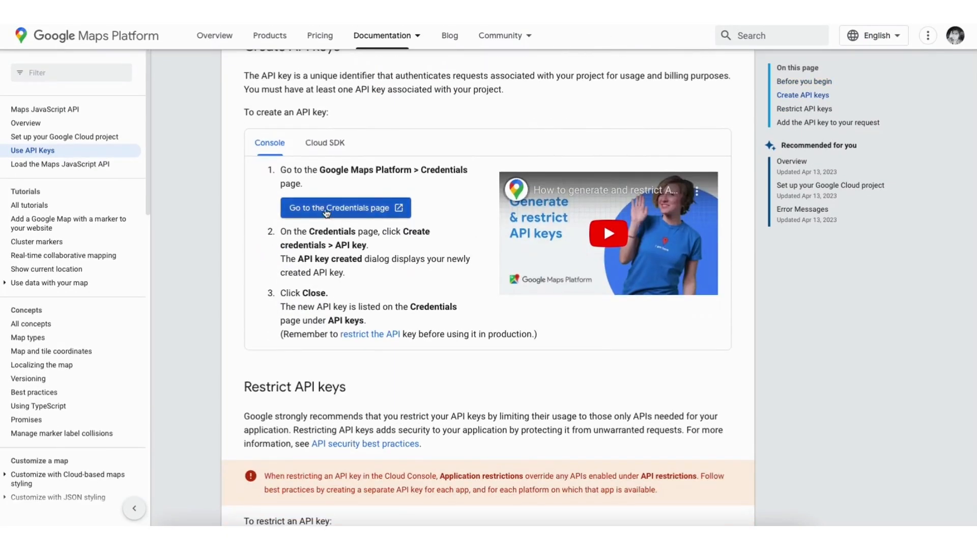
left_click(324, 210)
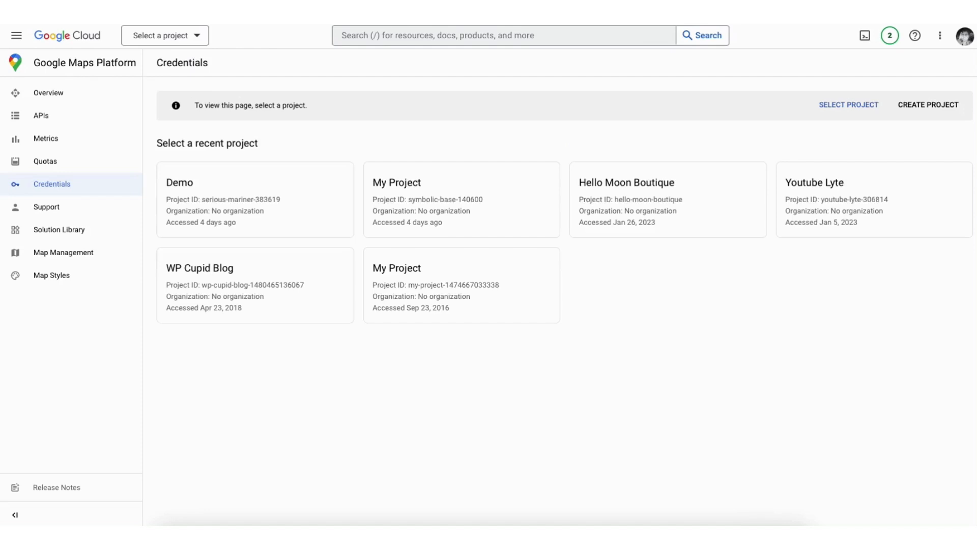
Step: Set up a new Google Cloud project named Demo1, and open Elementor's Integrations Settings from the map widget
left_click(930, 104)
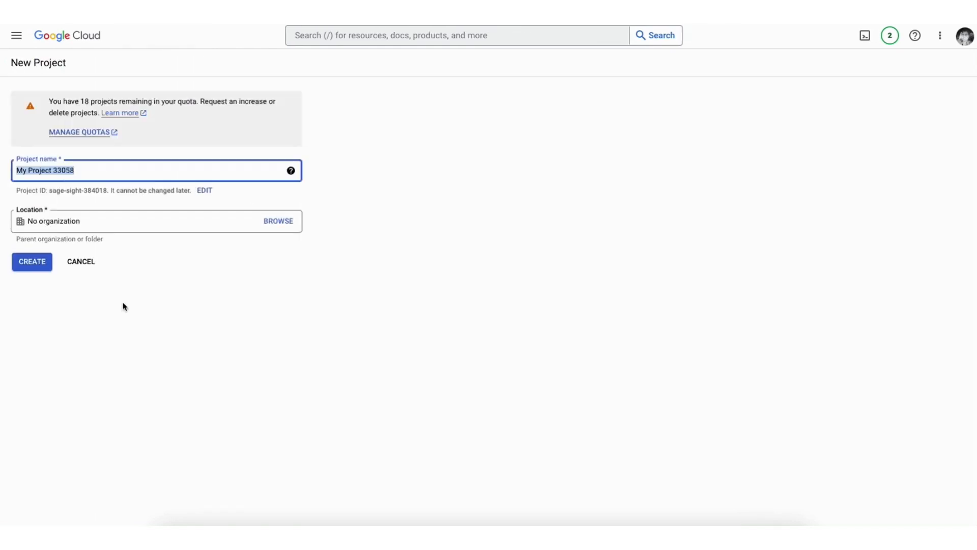
type("Demo1")
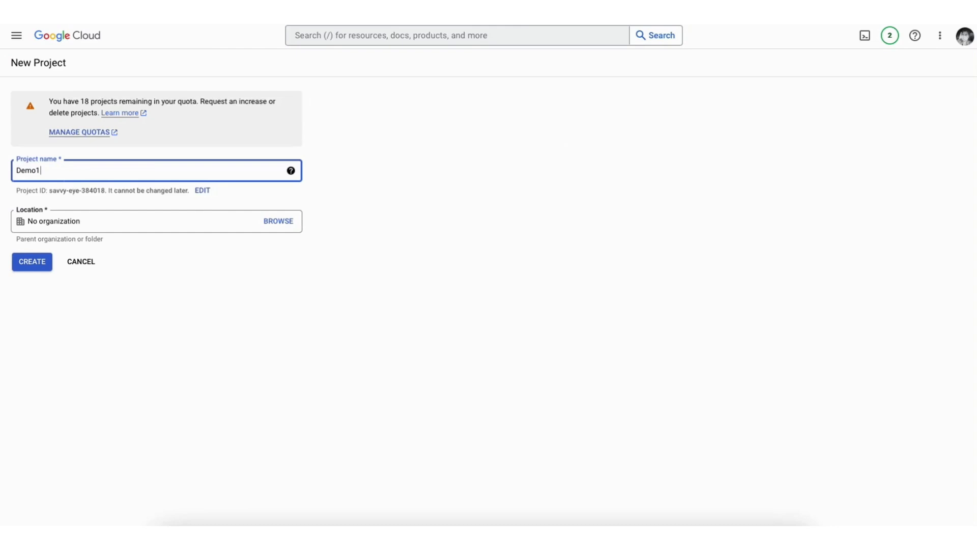
left_click(119, 222)
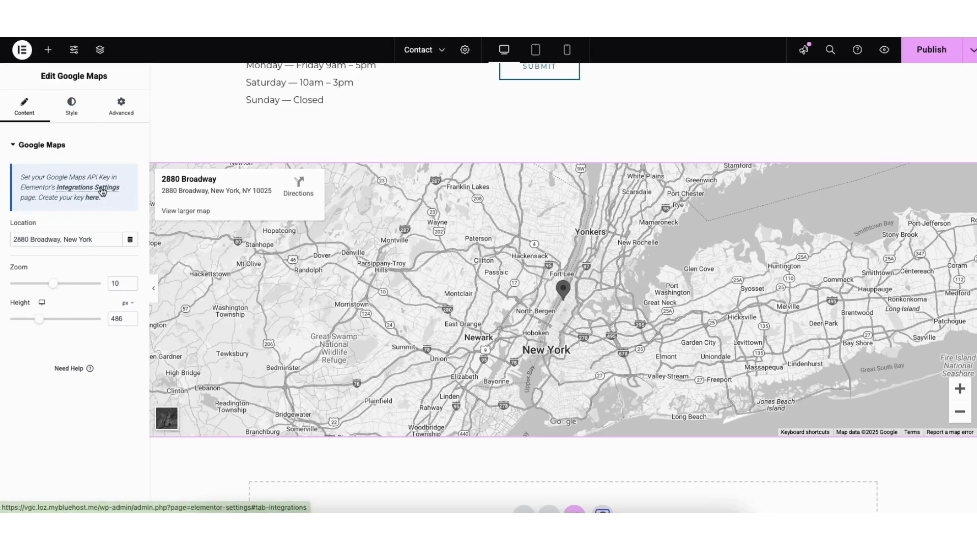
left_click(103, 191)
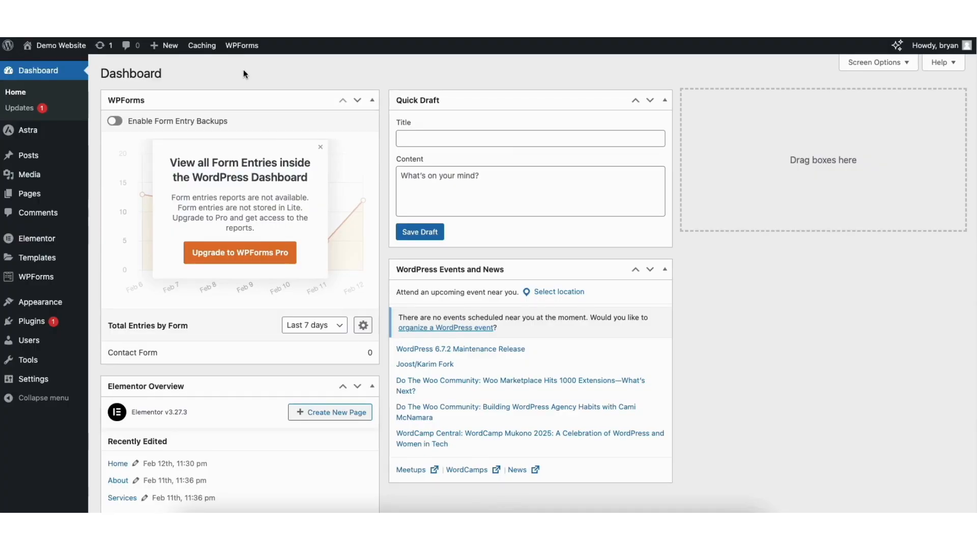
Step: Open the Footer Builder in the WordPress theme customizer
mouse_move(31, 303)
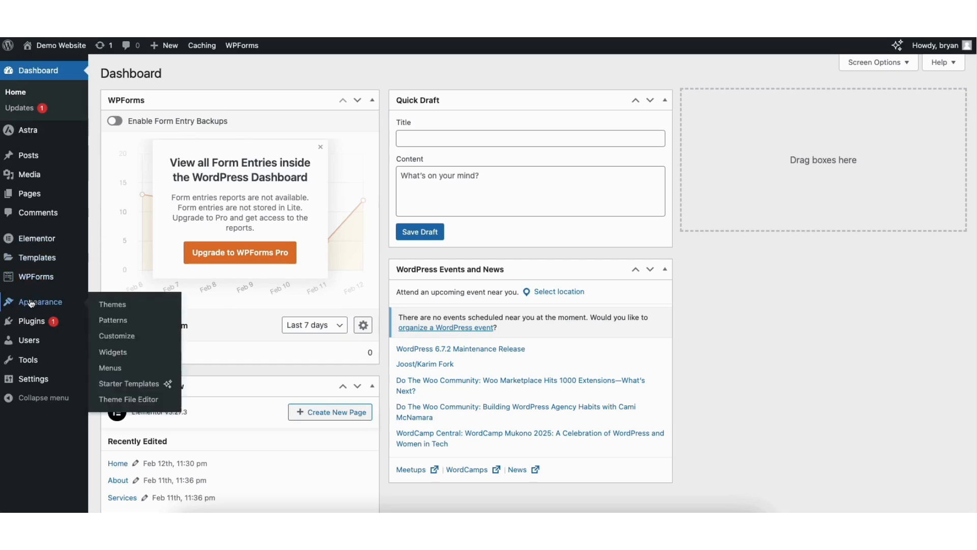
left_click(125, 337)
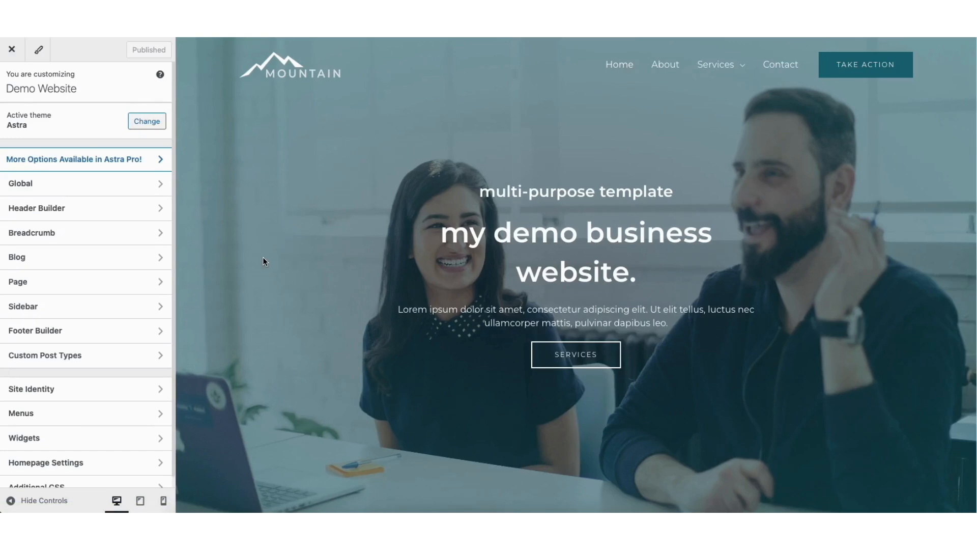
left_click(63, 336)
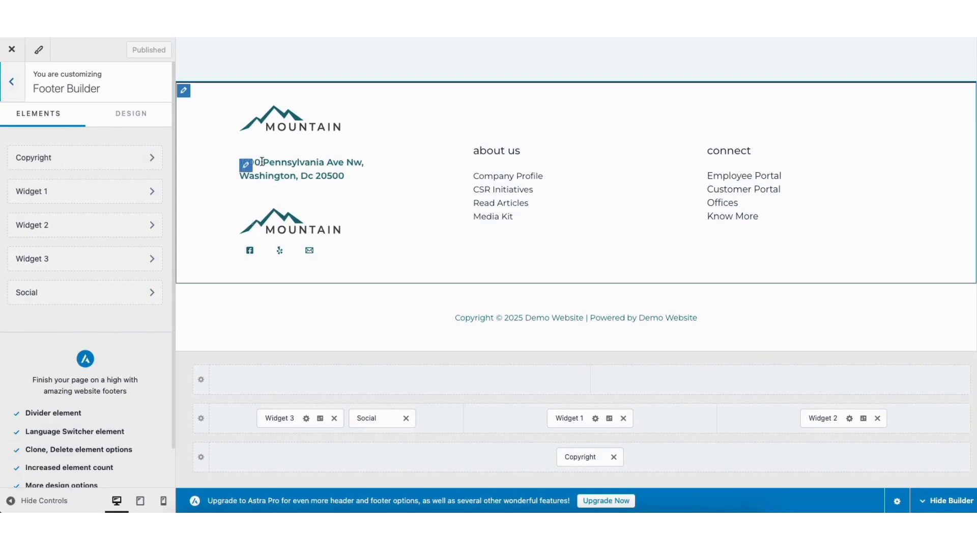
Step: Examine the footer address text, Widget 3's alignment, color and font settings, and the Primary Footer's column layout
left_click(246, 164)
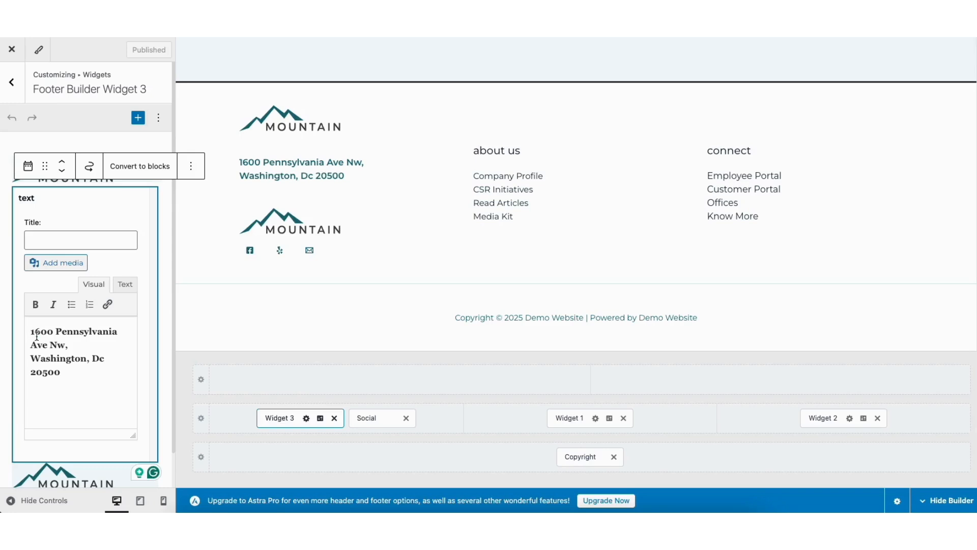
left_click(320, 419)
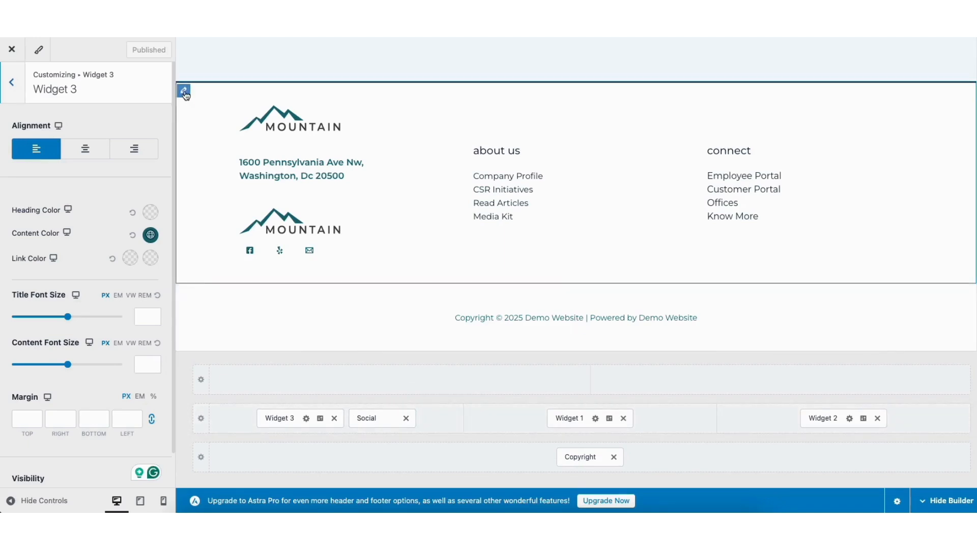
left_click(184, 92)
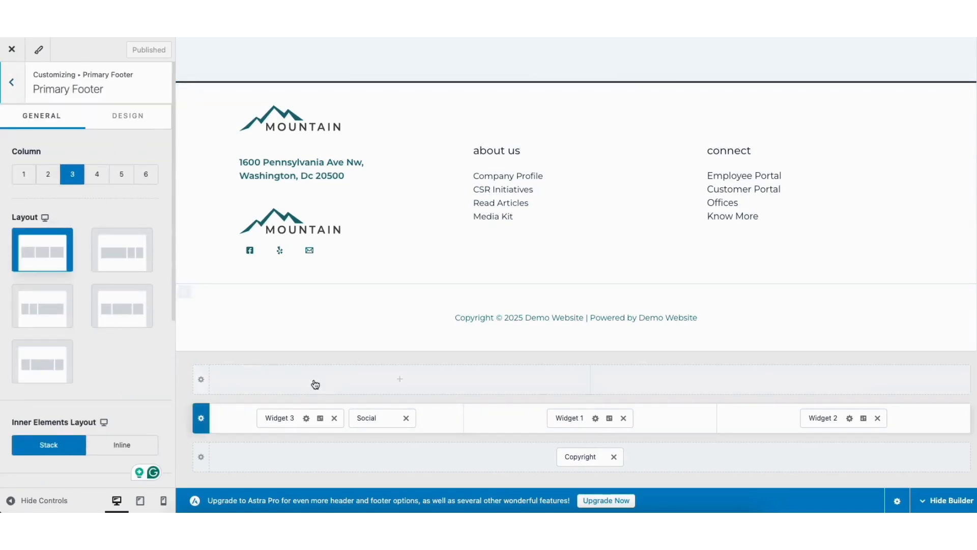
left_click(400, 381)
Step: Check the Take Action button's text and link settings, and remove the button from the site header
left_click_drag(976, 320, 976, 38)
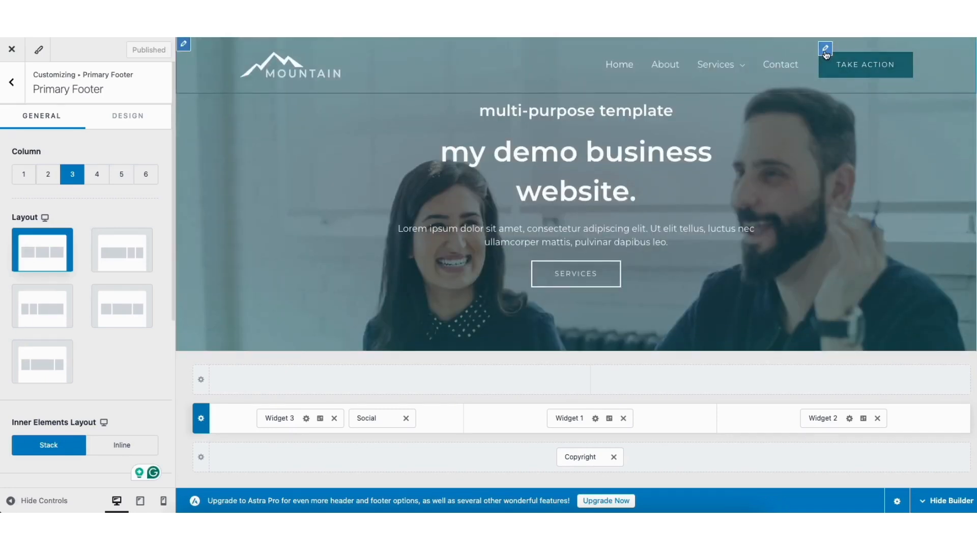
left_click(825, 49)
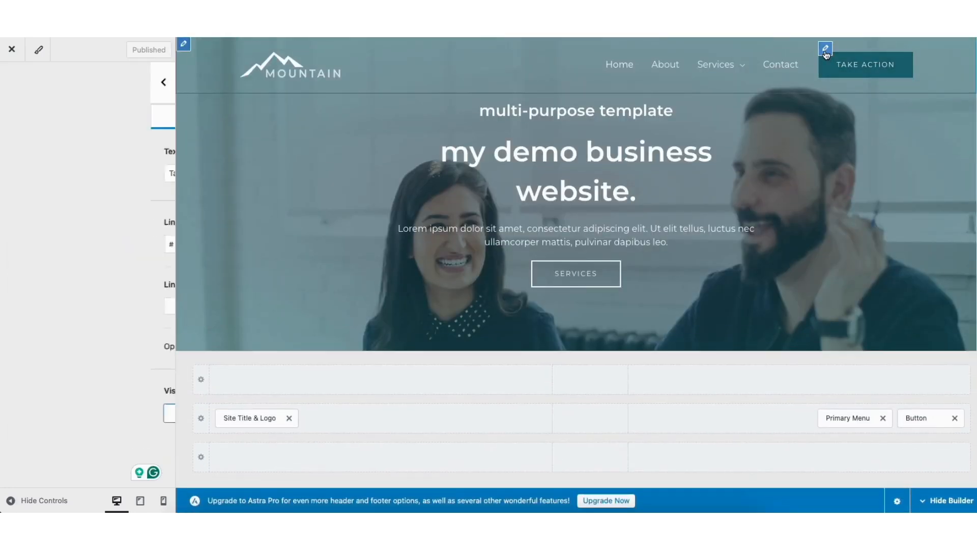
left_click_drag(18, 174, 80, 174)
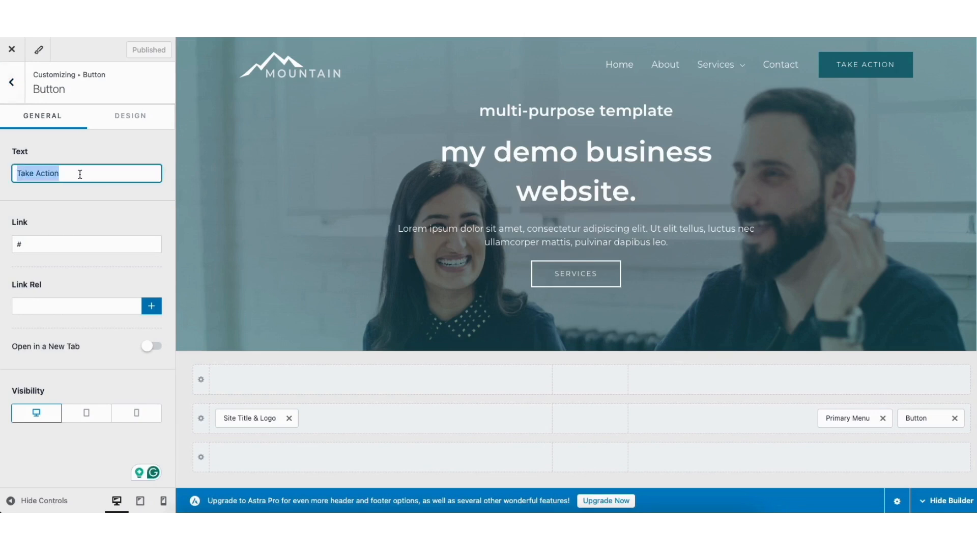
left_click(87, 214)
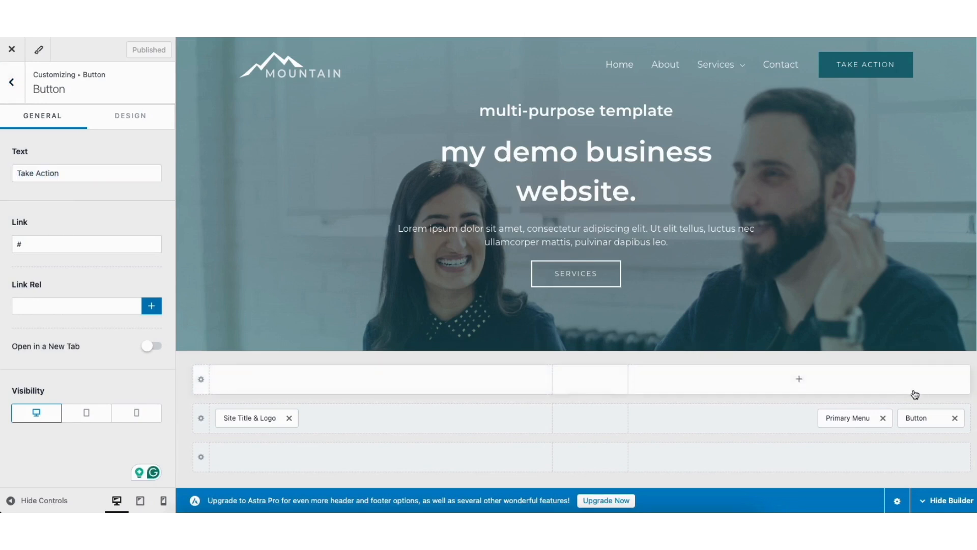
left_click(955, 418)
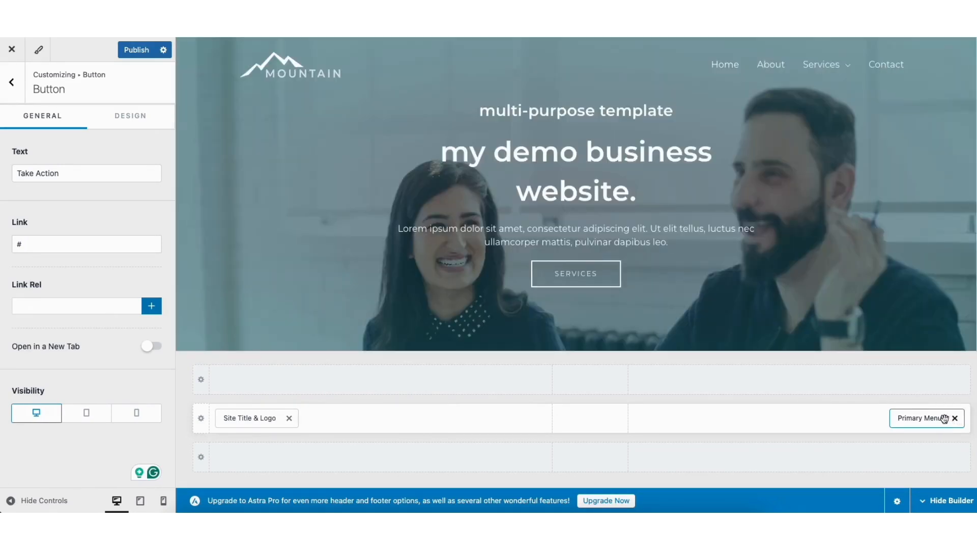
left_click_drag(914, 419, 886, 431)
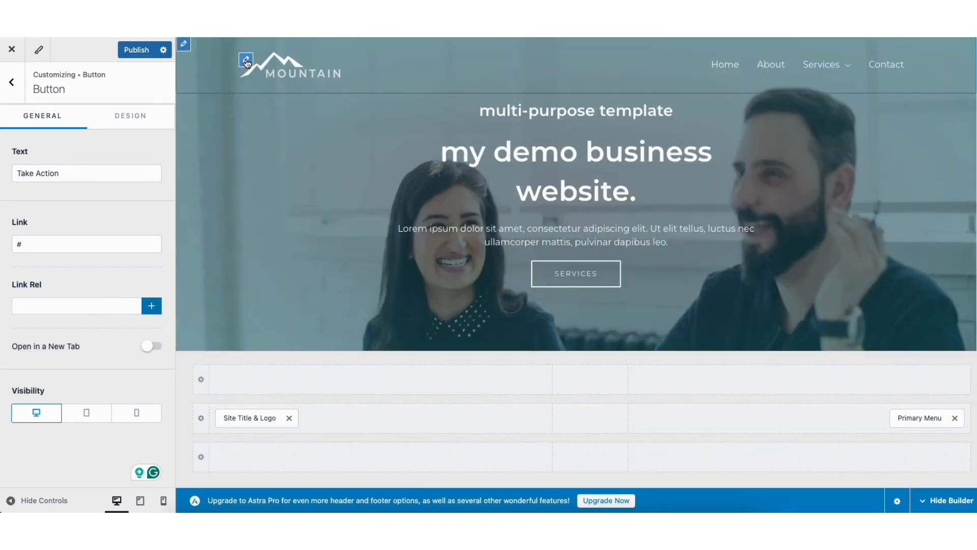
Step: Review the header logo's General and Design settings, and return to the customizer's main options
left_click(246, 61)
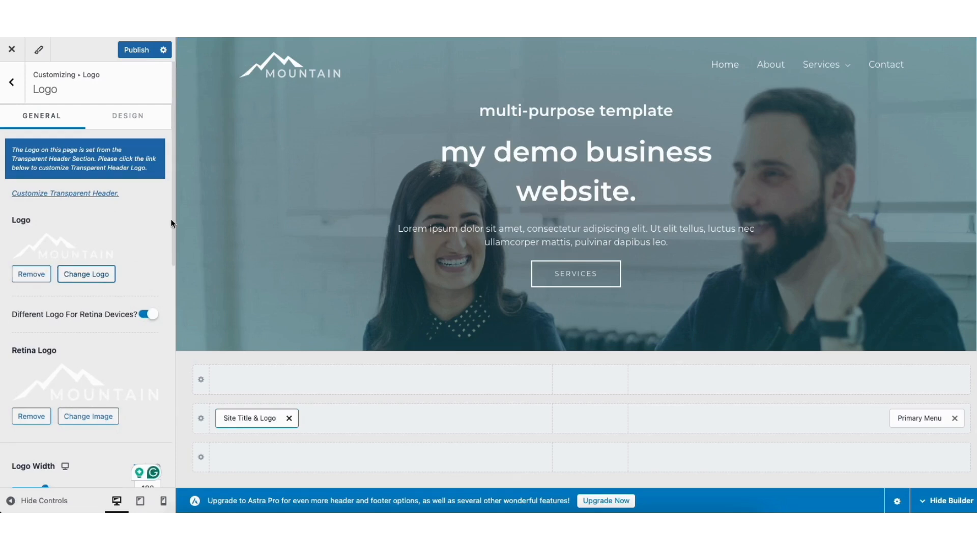
left_click(124, 123)
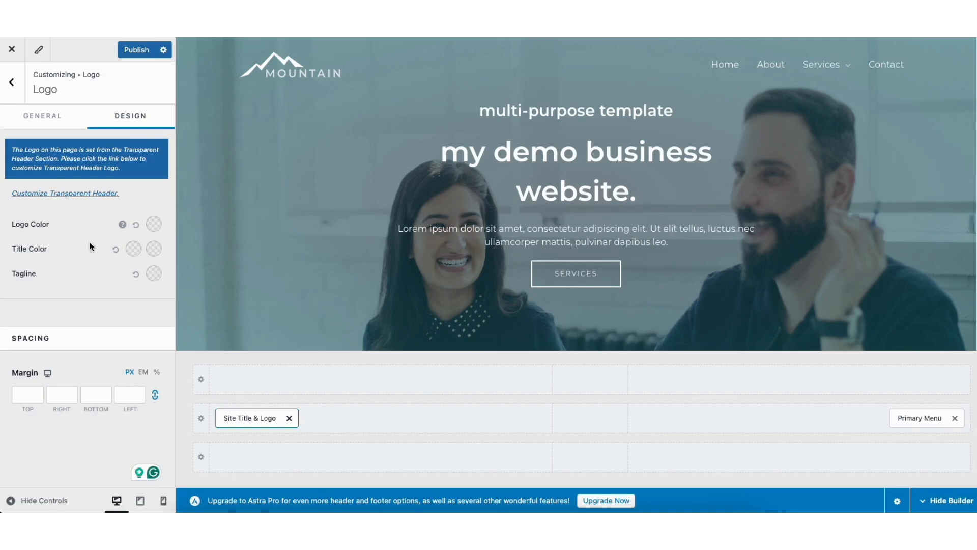
left_click(15, 86)
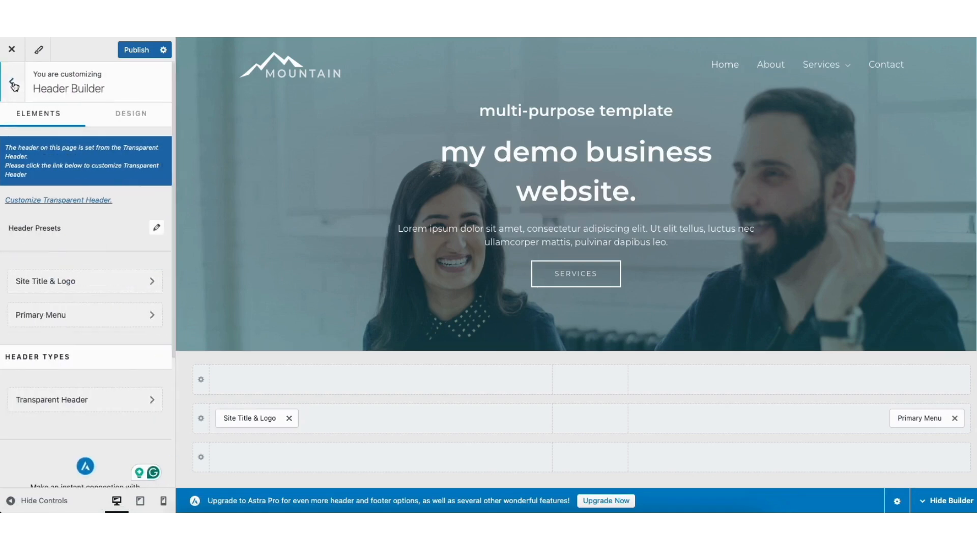
left_click(14, 87)
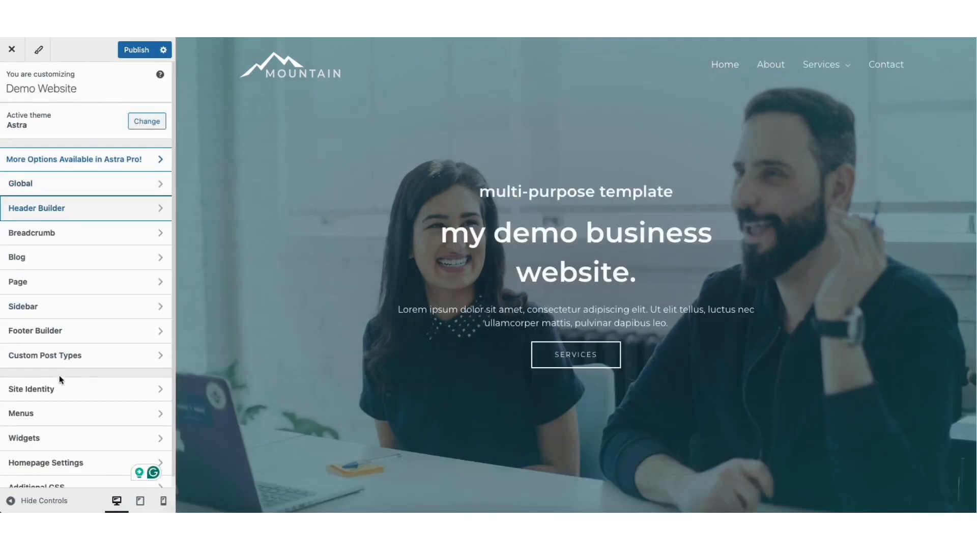
Step: Examine the Site Identity options, including the site icon, logo width, site title and tagline settings
left_click(59, 389)
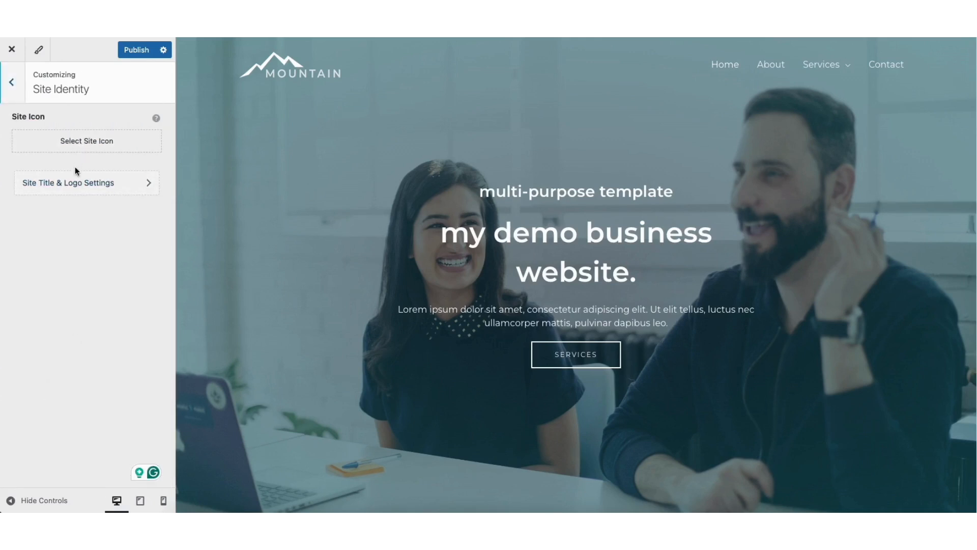
left_click(73, 187)
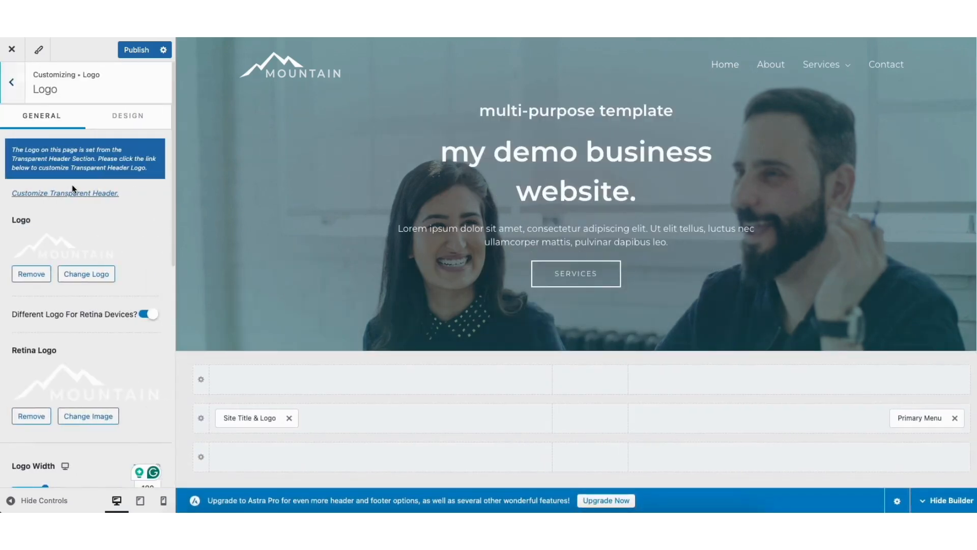
left_click_drag(173, 212, 164, 362)
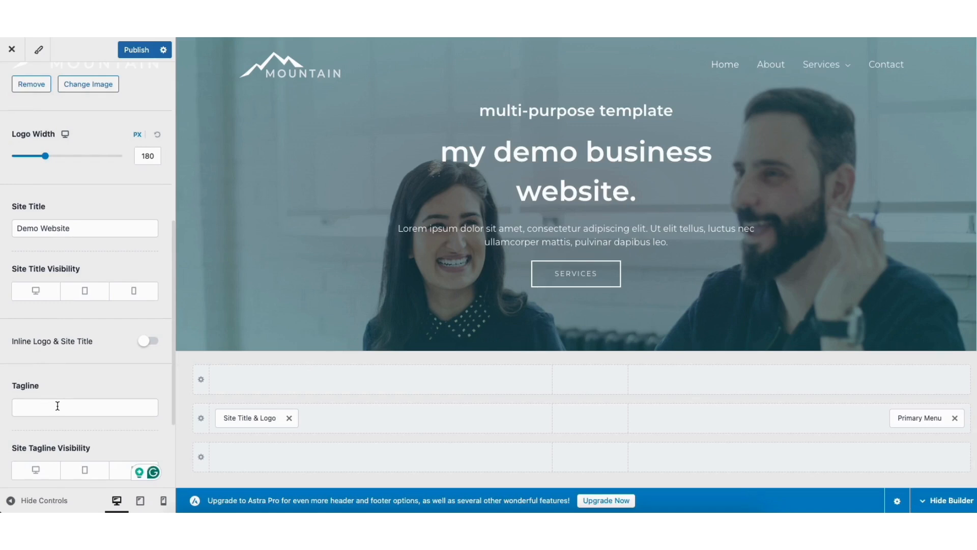
left_click_drag(172, 379, 185, 222)
left_click(18, 84)
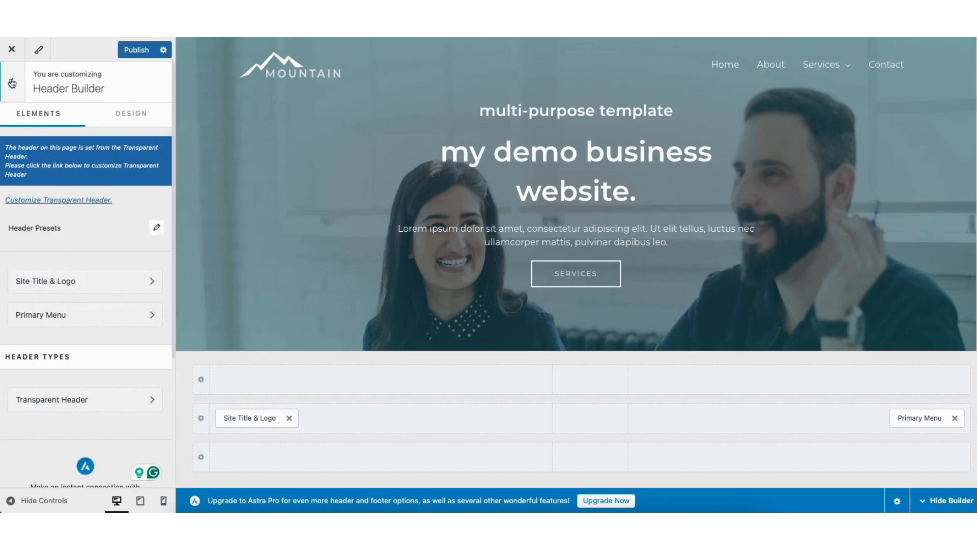
left_click(11, 80)
Step: Review the Global Typography presets and Colors palettes, and open the Global Buttons settings
left_click(48, 187)
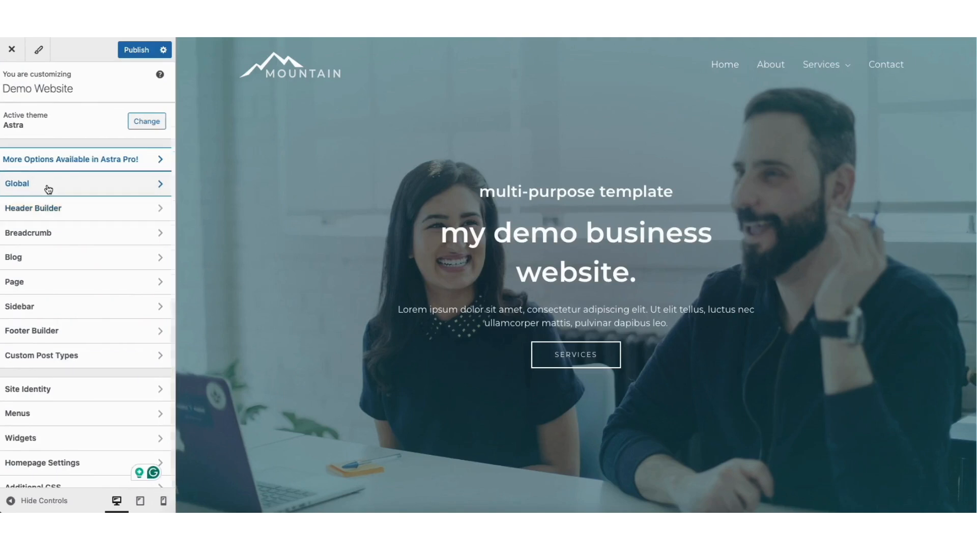
left_click(59, 119)
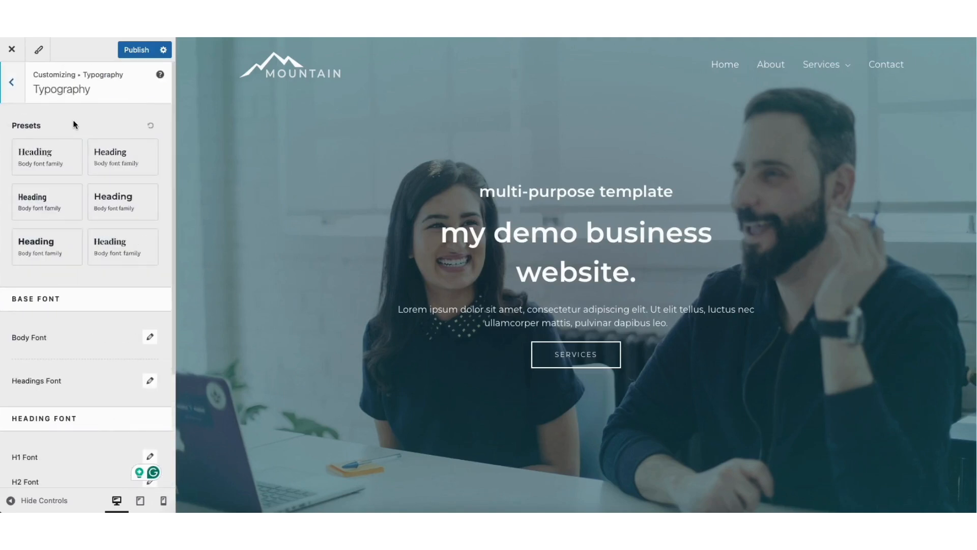
left_click(11, 82)
left_click(36, 139)
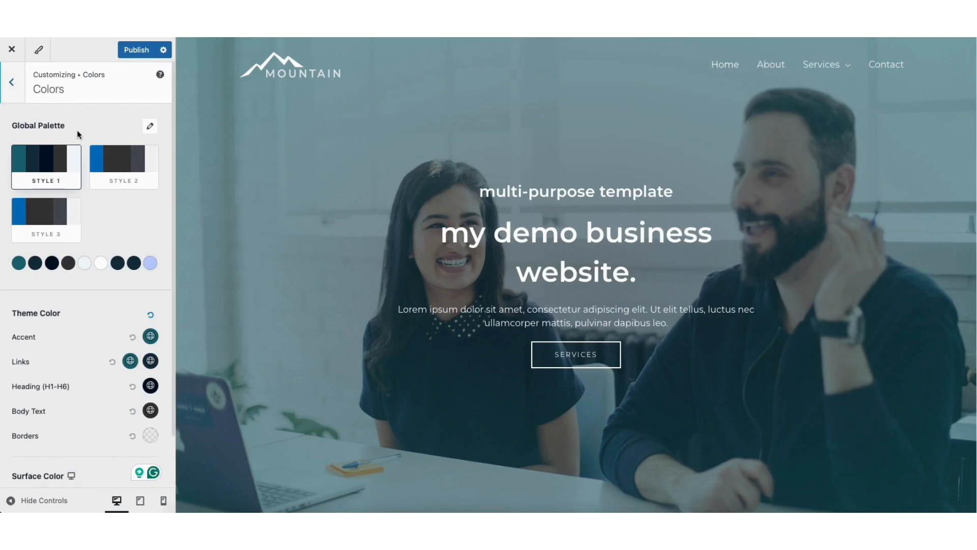
left_click(11, 82)
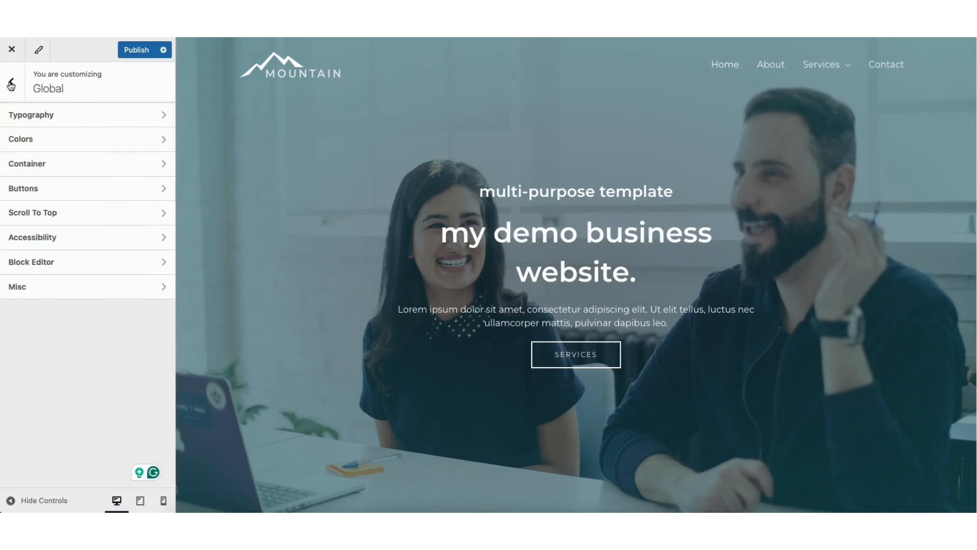
left_click(47, 190)
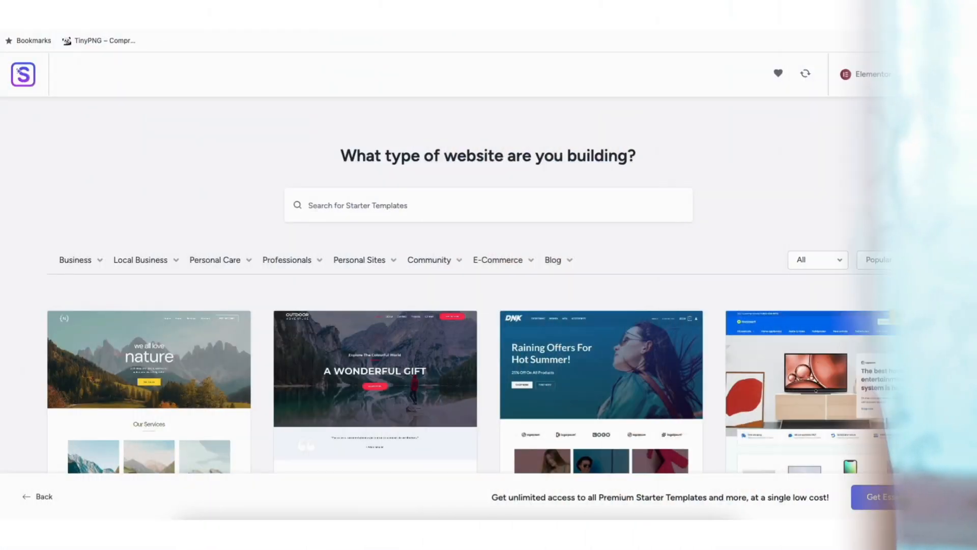
scroll(489, 285, "down", 5)
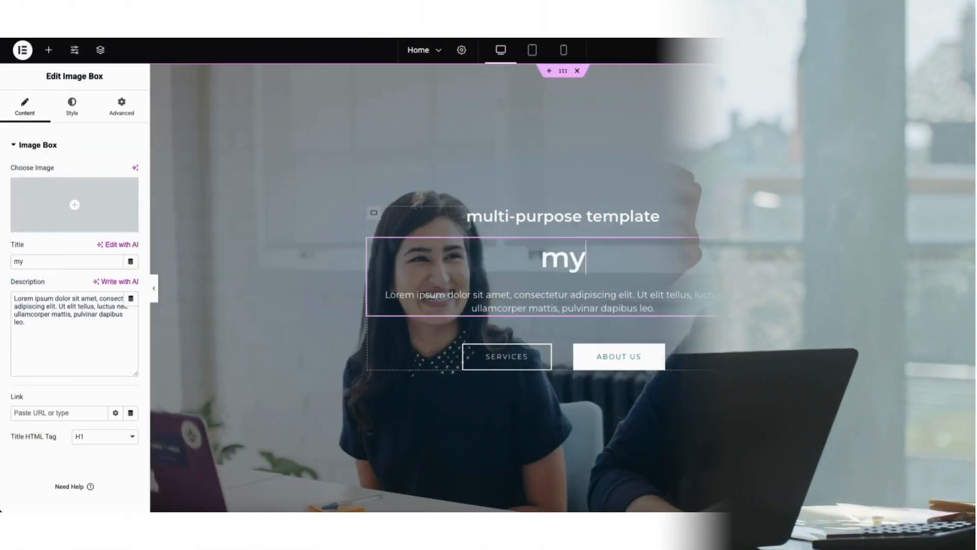
type("demo bu")
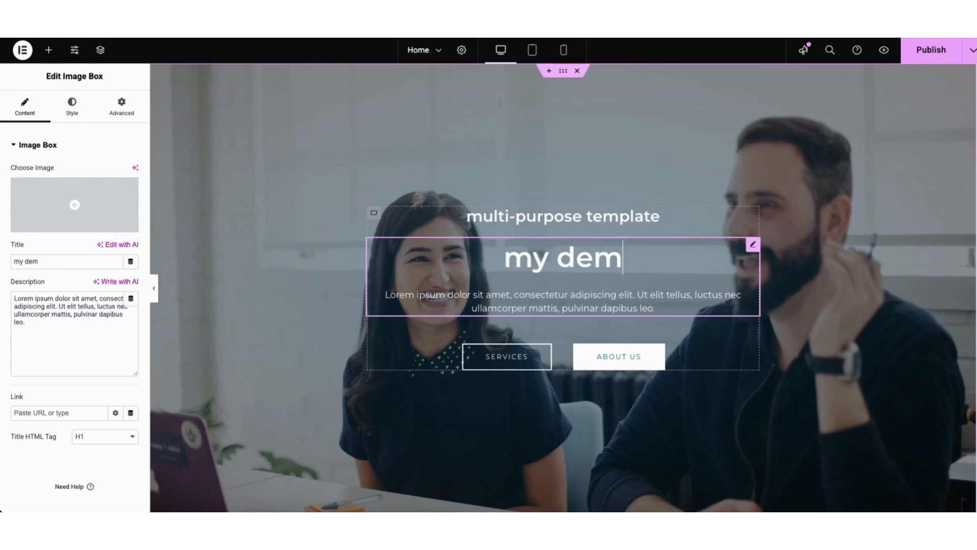
left_click_drag(40, 340, 637, 207)
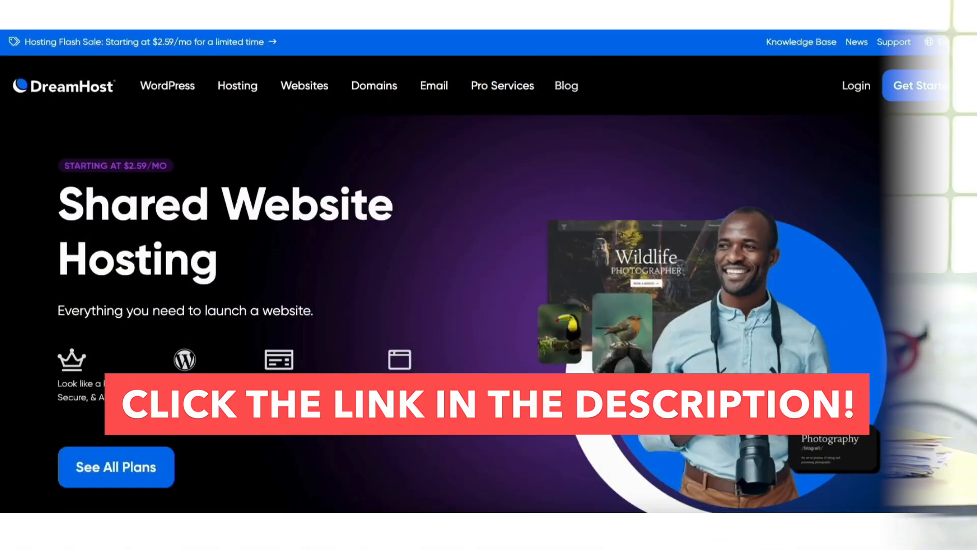
scroll(488, 295, "down", 10)
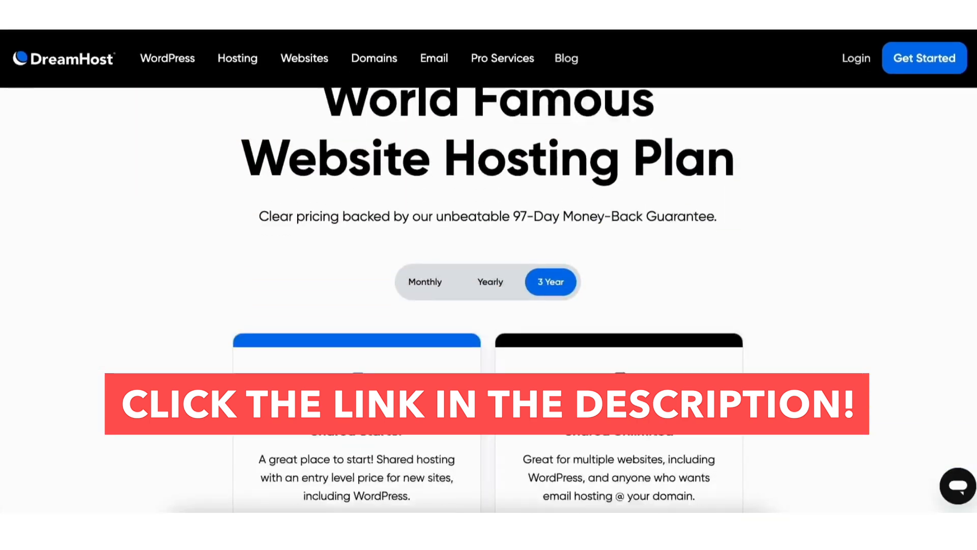
scroll(489, 295, "down", 15)
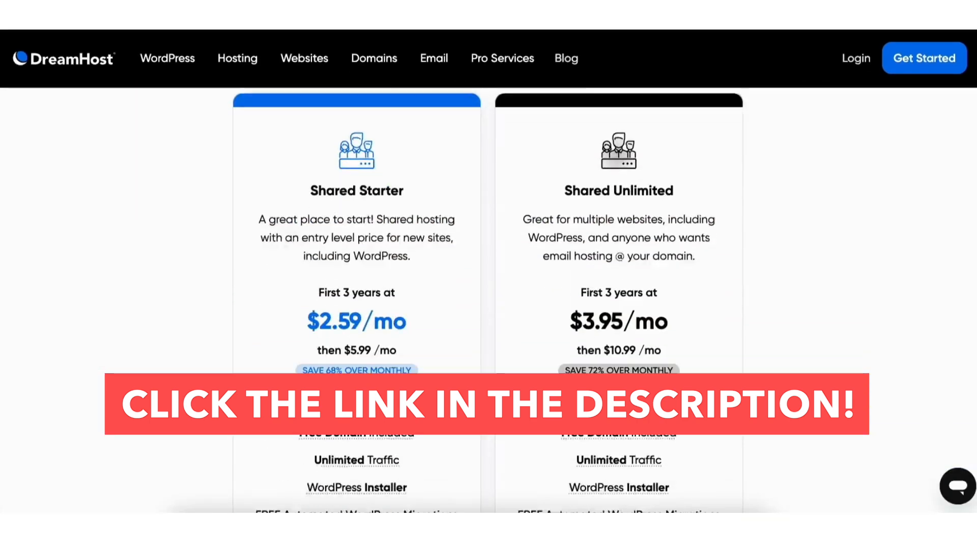
scroll(488, 296, "down", 15)
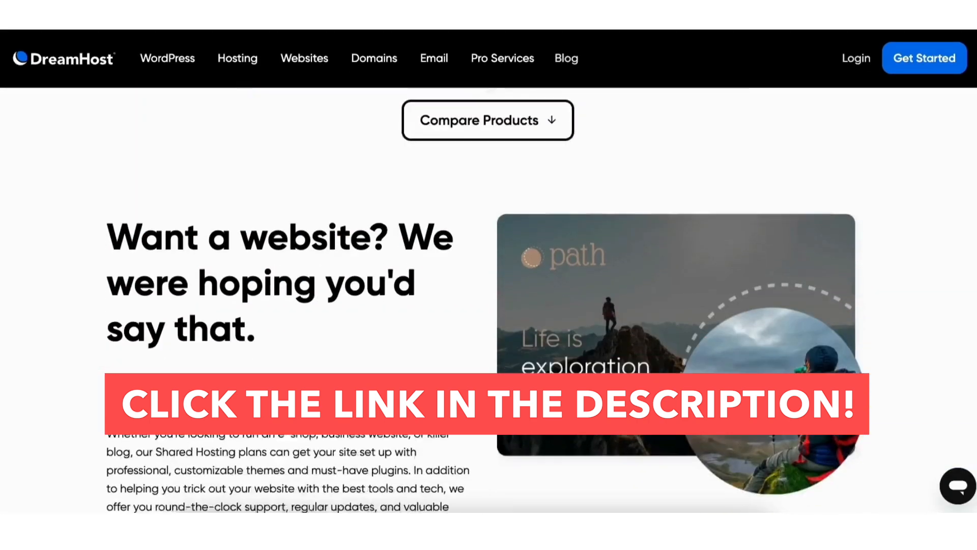
scroll(488, 295, "down", 15)
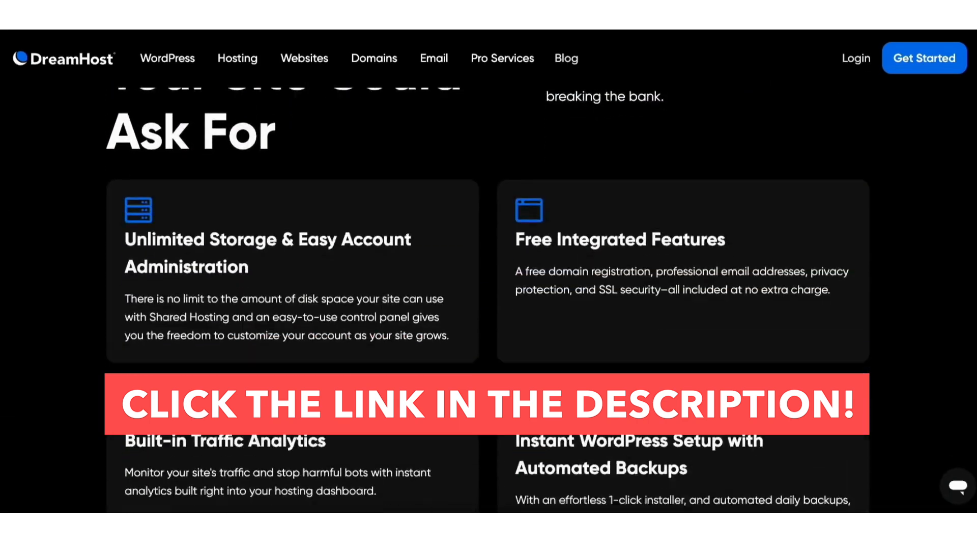